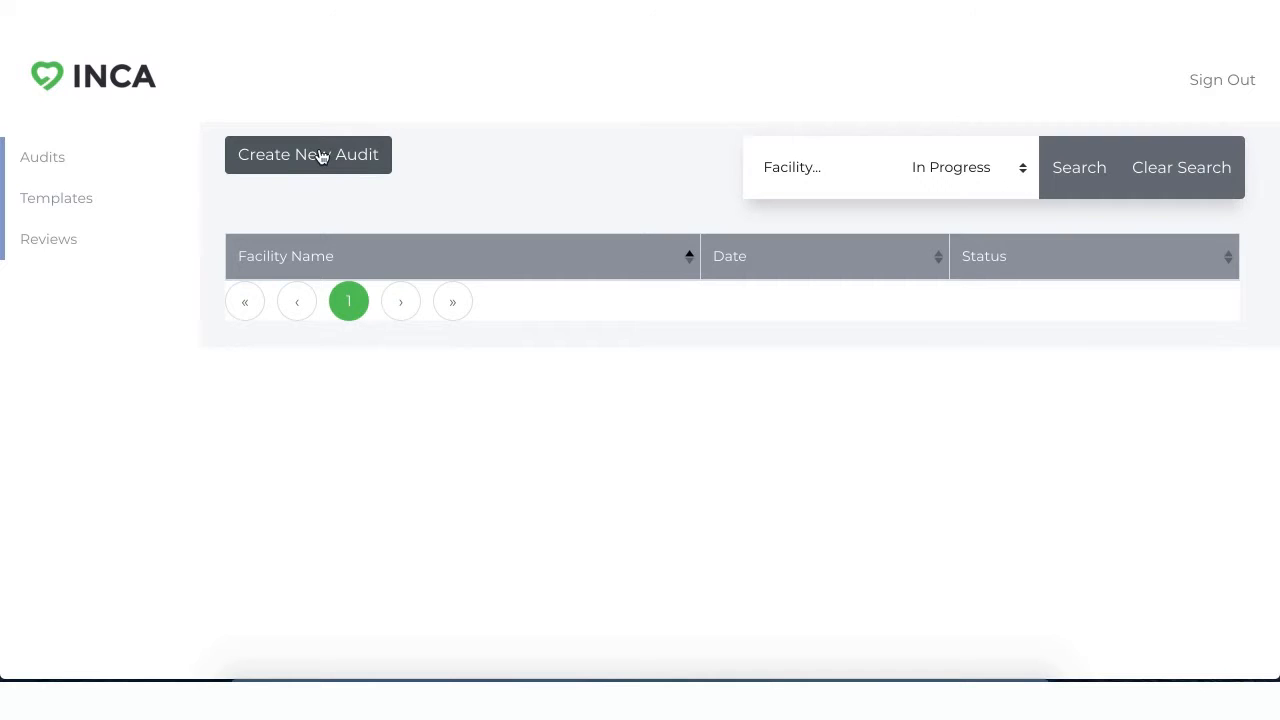
# Step: Start a new audit with the facility name Facility/Area and the date 03/25/2020
pyautogui.click(320, 155)
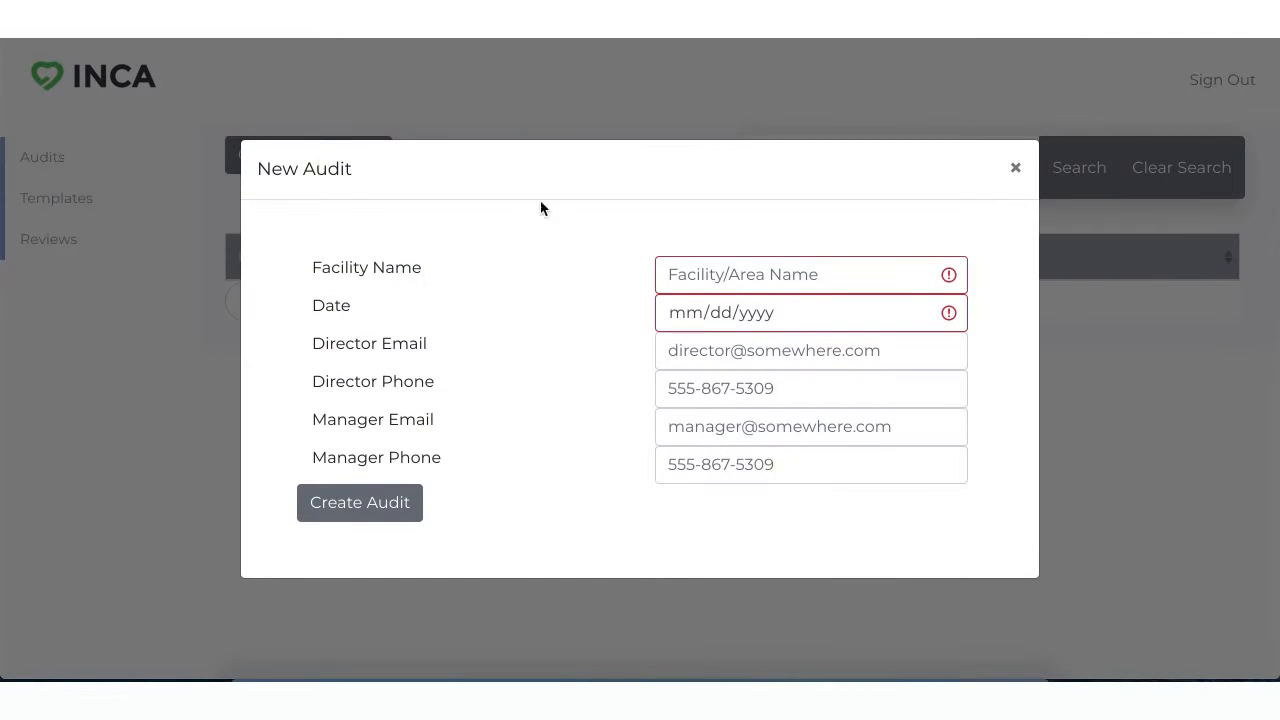
pyautogui.click(753, 277)
pyautogui.write('Fa')
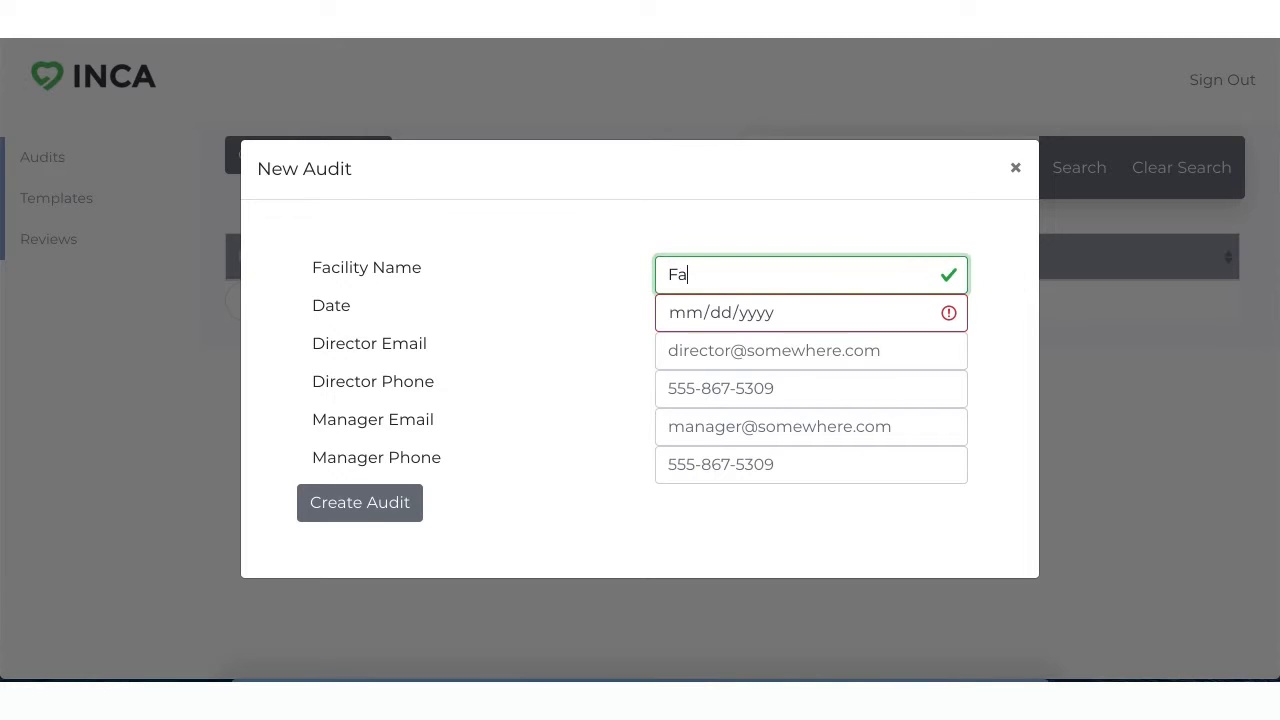
pyautogui.write('cility/Area')
pyautogui.click(754, 323)
pyautogui.click(920, 312)
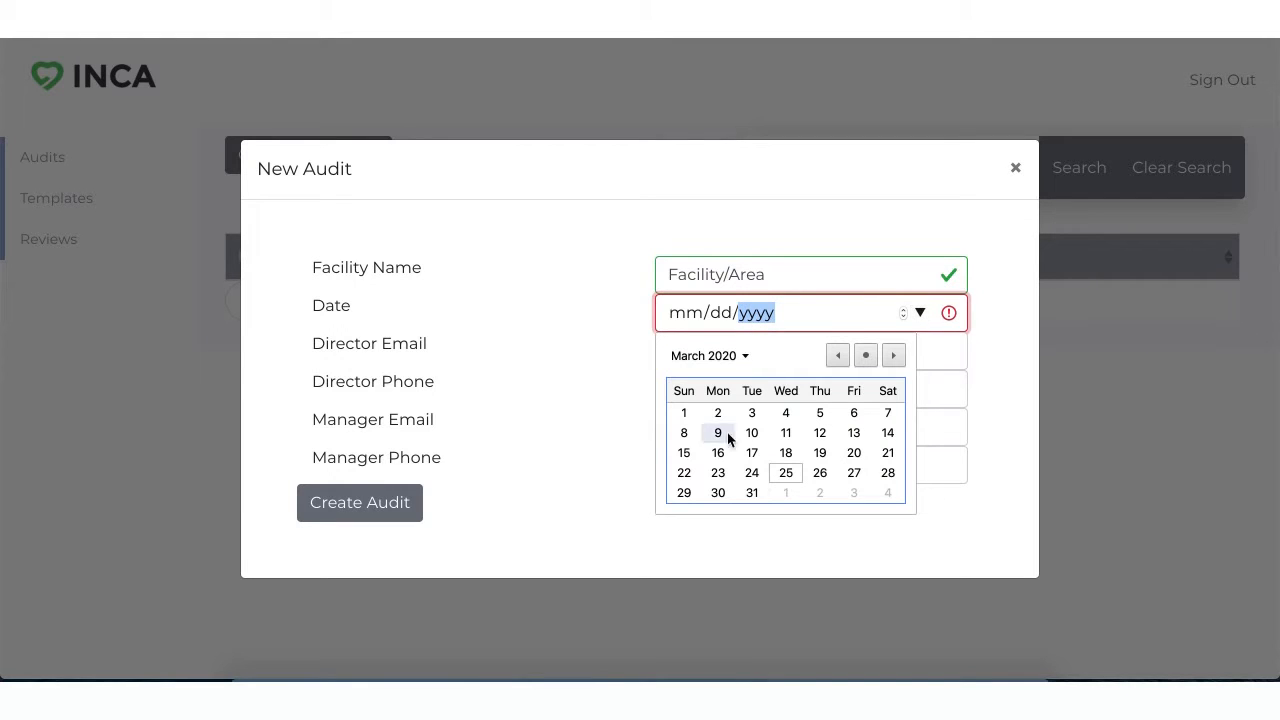
pyautogui.click(786, 472)
# Step: Fill in the director's e-mail address and ten-digit phone number for the new audit
pyautogui.click(736, 349)
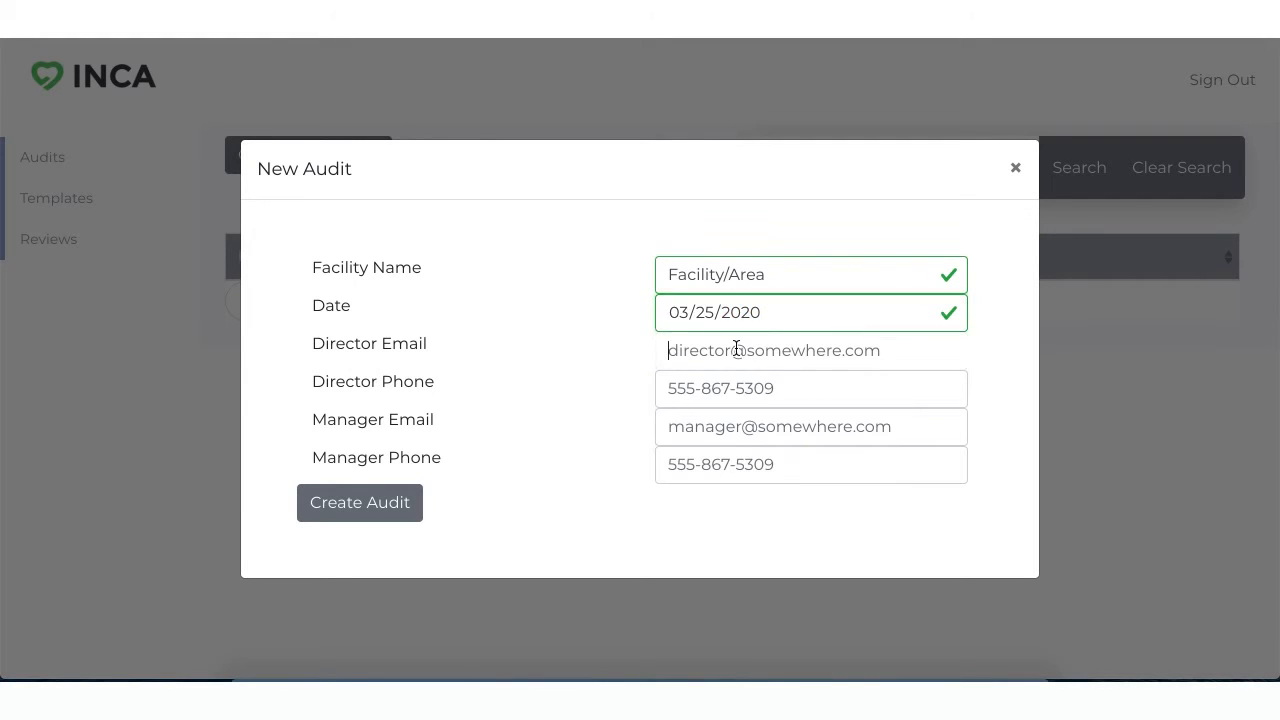
pyautogui.write('manager@email.com')
pyautogui.press('Tab')
pyautogui.write('555555555')
pyautogui.press('Tab')
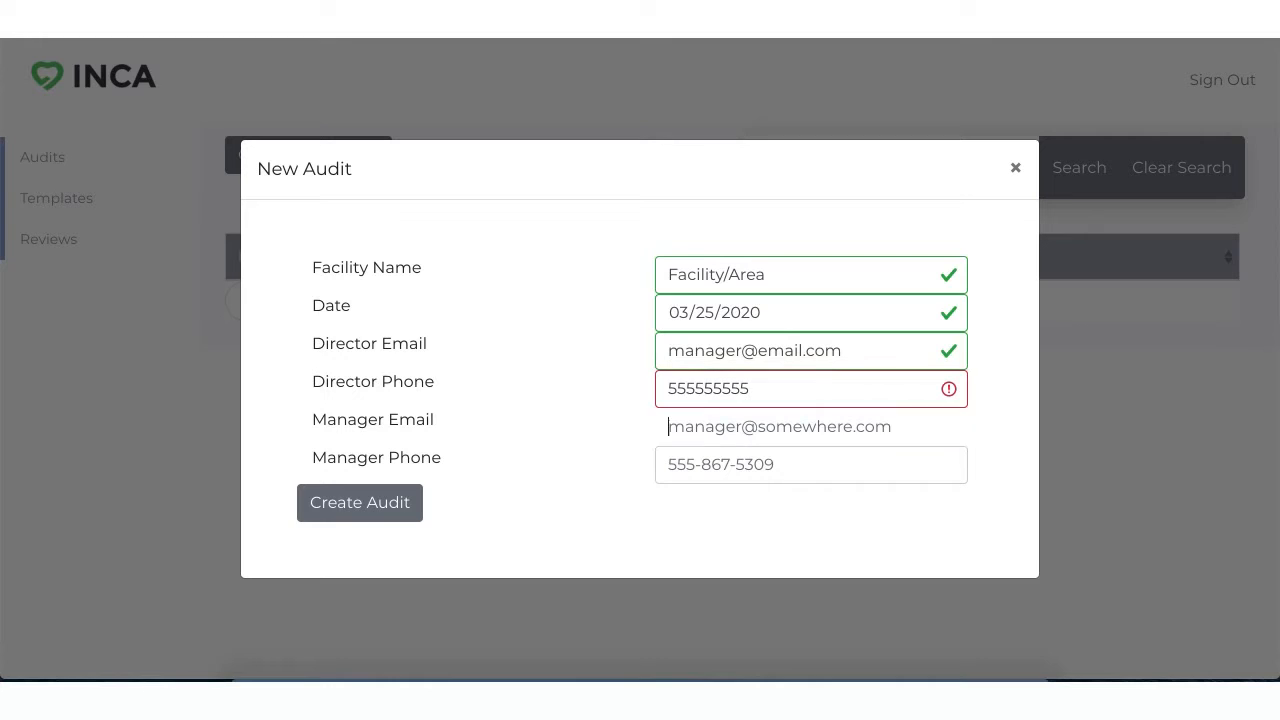
pyautogui.click(694, 385)
pyautogui.write('555-555-')
# Step: Fill in the manager's e-mail address and phone number, and create the audit
pyautogui.press('Tab')
pyautogui.write('maa')
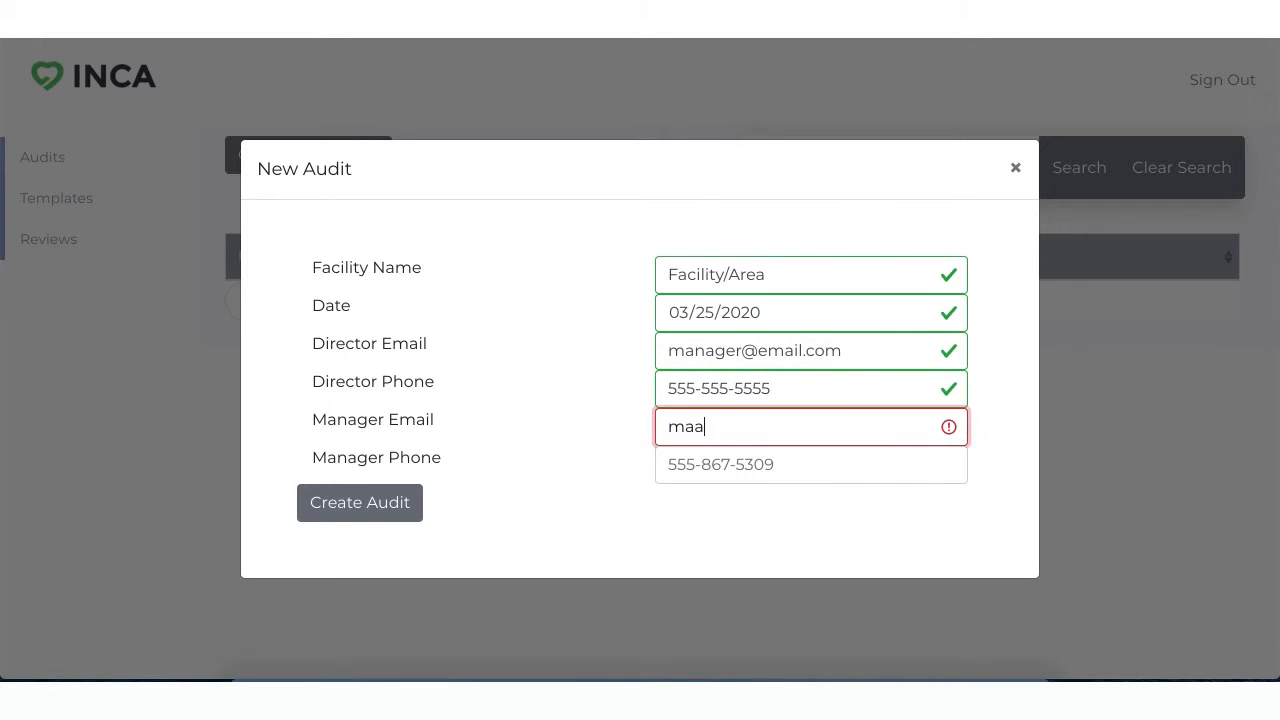
pyautogui.press('BackSpace')
pyautogui.write('nager@email.com')
pyautogui.press('Tab')
pyautogui.write('5555555555')
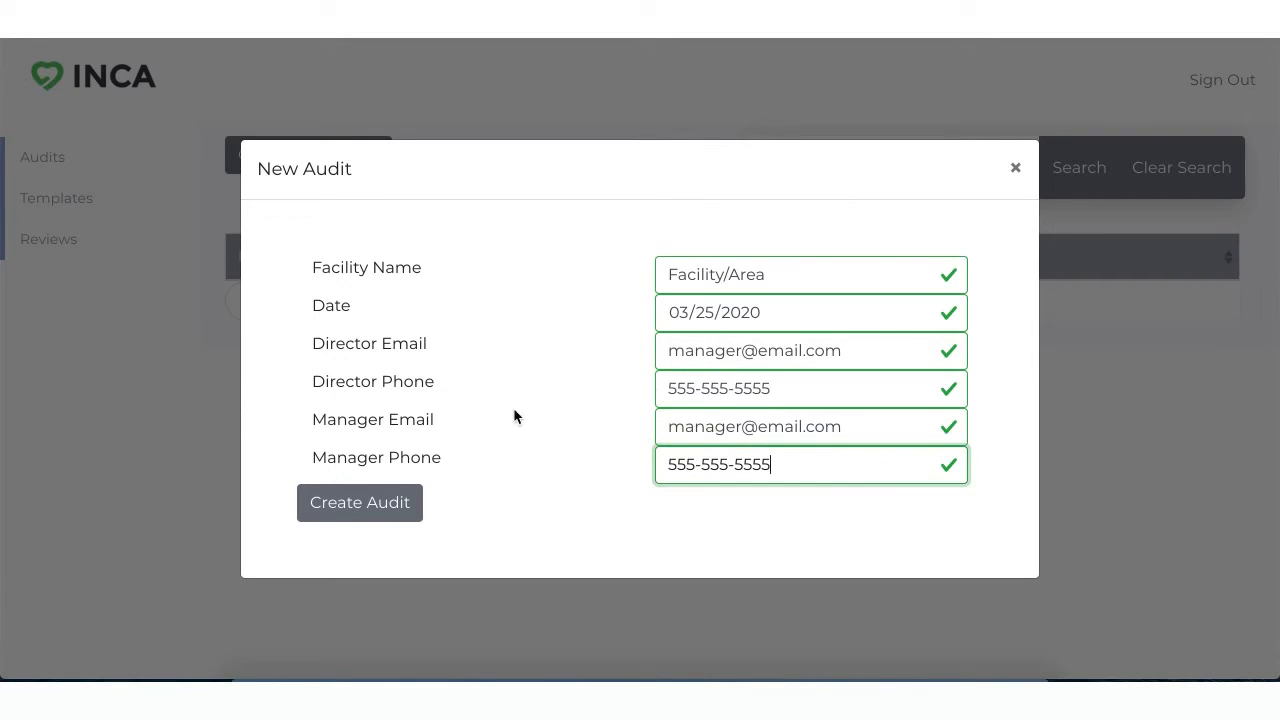
pyautogui.click(321, 506)
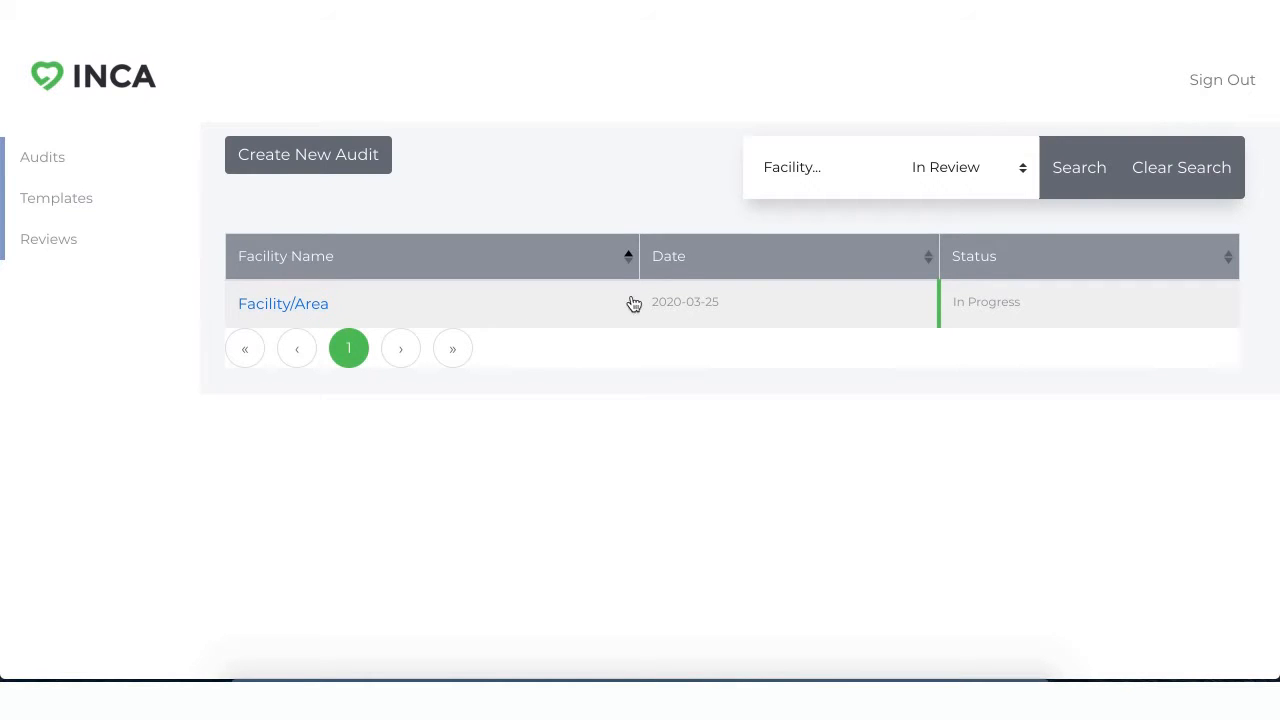
# Step: Set the audit list's status filter to In Progress and open the Facility/Area audit
pyautogui.click(1008, 170)
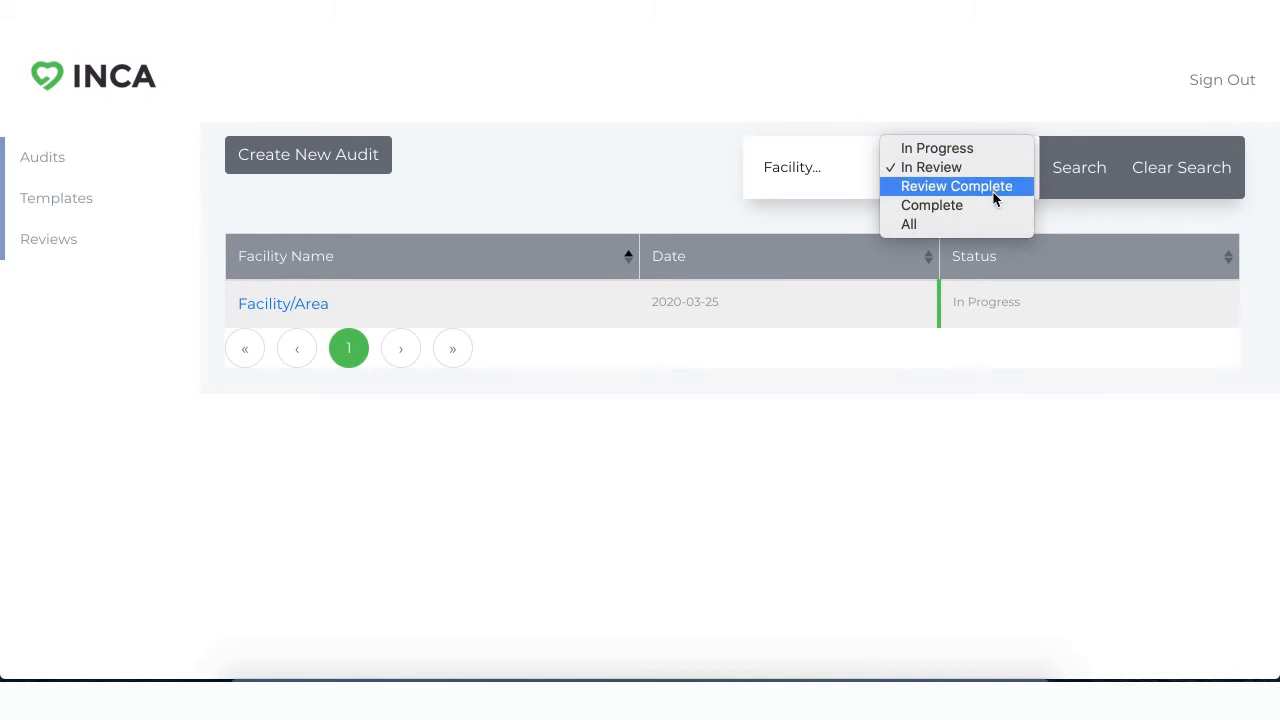
pyautogui.click(999, 158)
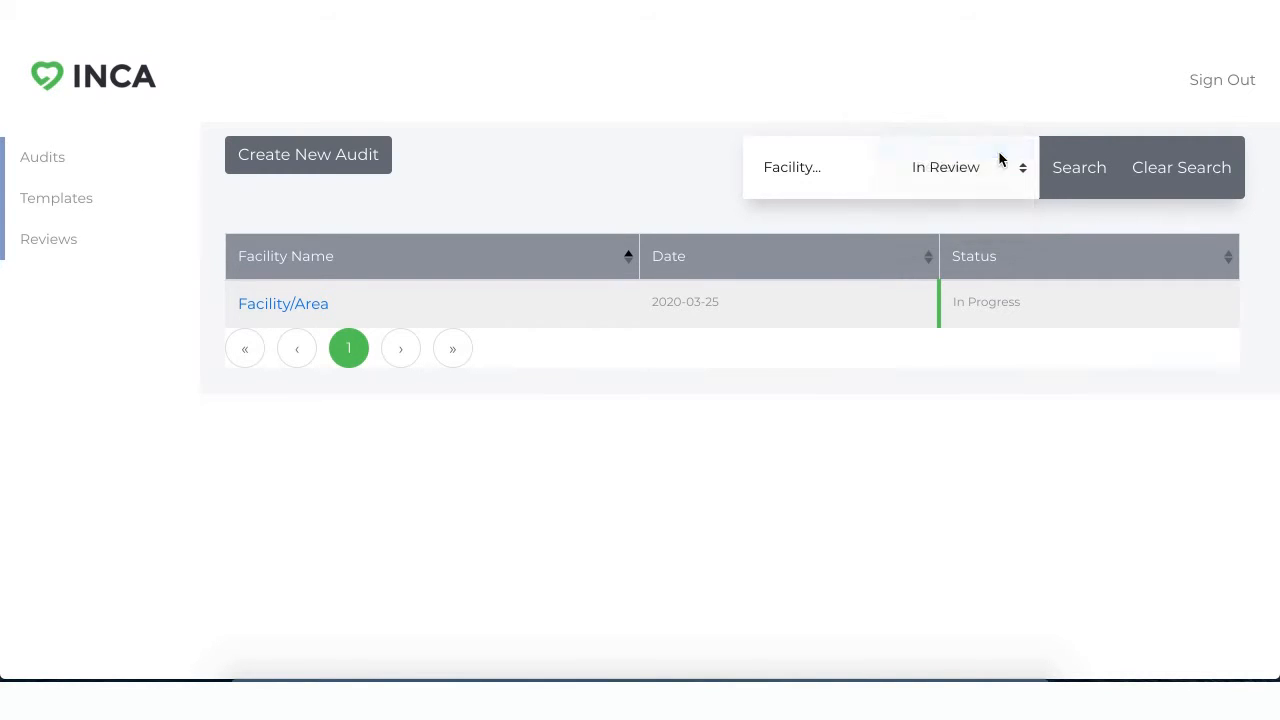
pyautogui.click(316, 307)
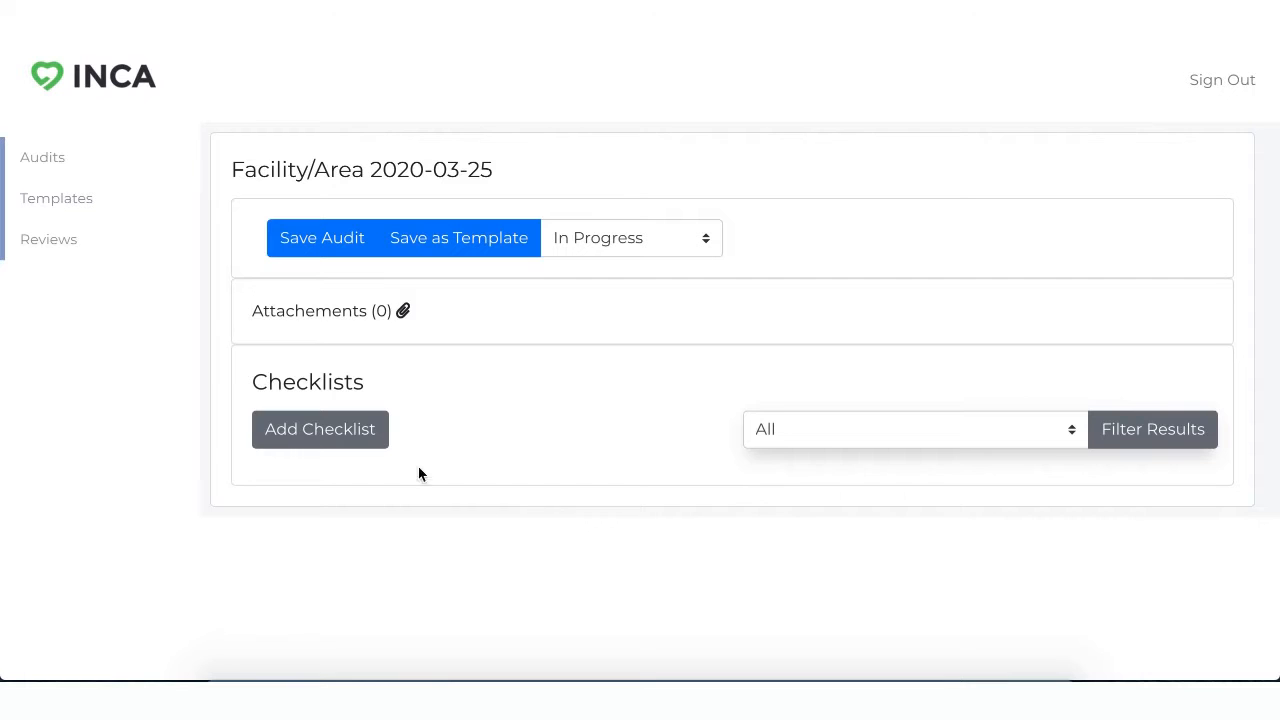
# Step: Add a checklist with the audit code A1 and the title Section 1 to the audit
pyautogui.click(349, 440)
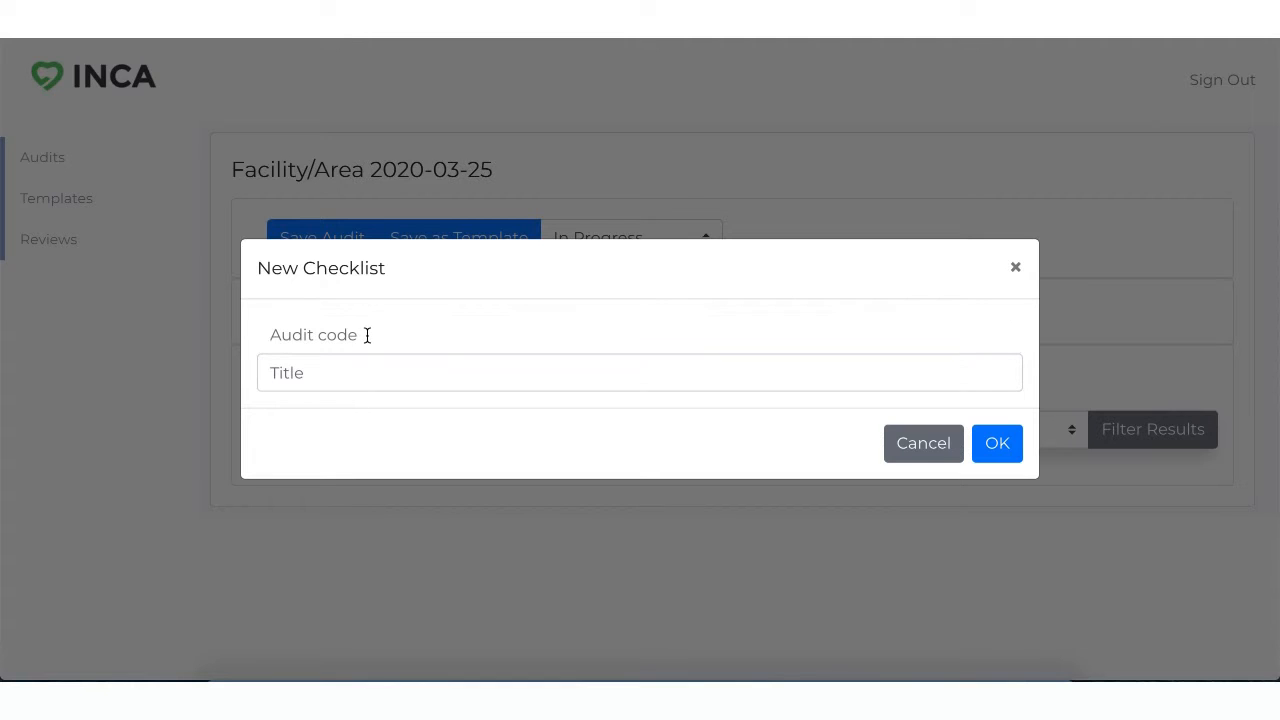
pyautogui.write('Section')
pyautogui.press('BackSpace')
pyautogui.press('BackSpace')
pyautogui.press('BackSpace')
pyautogui.write('A1')
pyautogui.press('Tab')
pyautogui.write('SEctio')
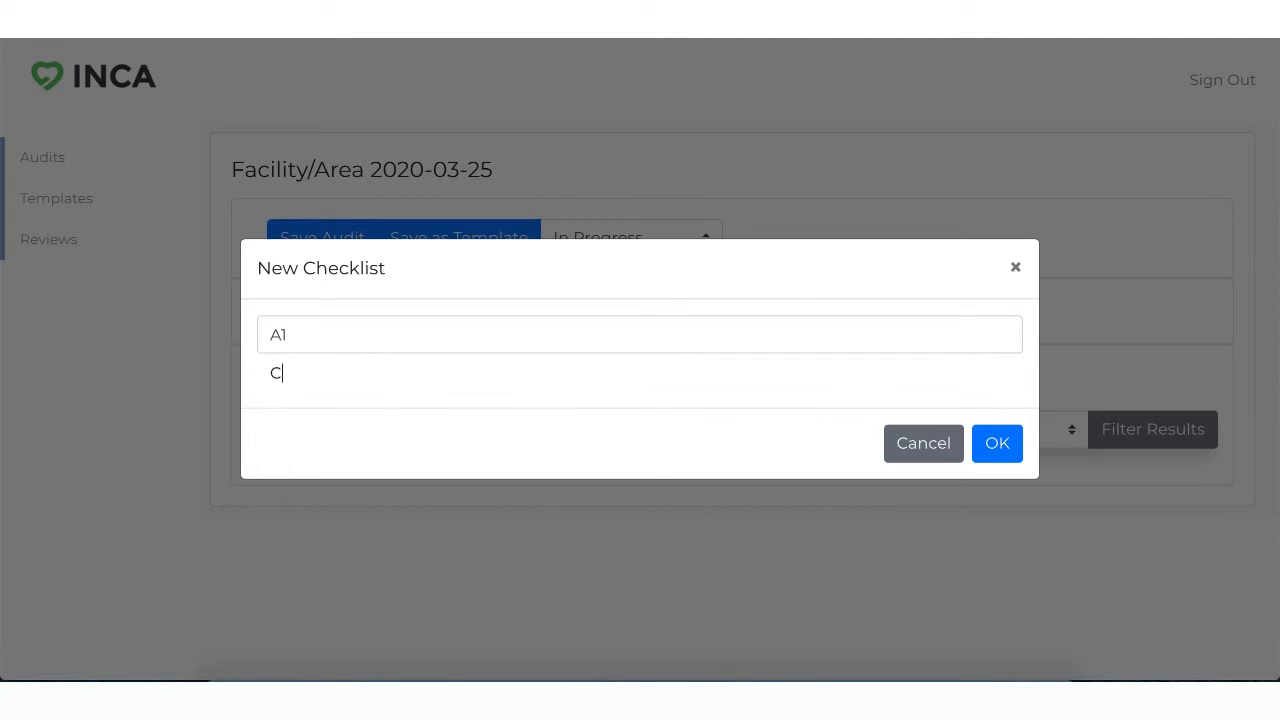
pyautogui.press('BackSpace')
pyautogui.press('BackSpace')
pyautogui.press('BackSpace')
pyautogui.press('BackSpace')
pyautogui.press('BackSpace')
pyautogui.write('ection 1')
pyautogui.click(988, 450)
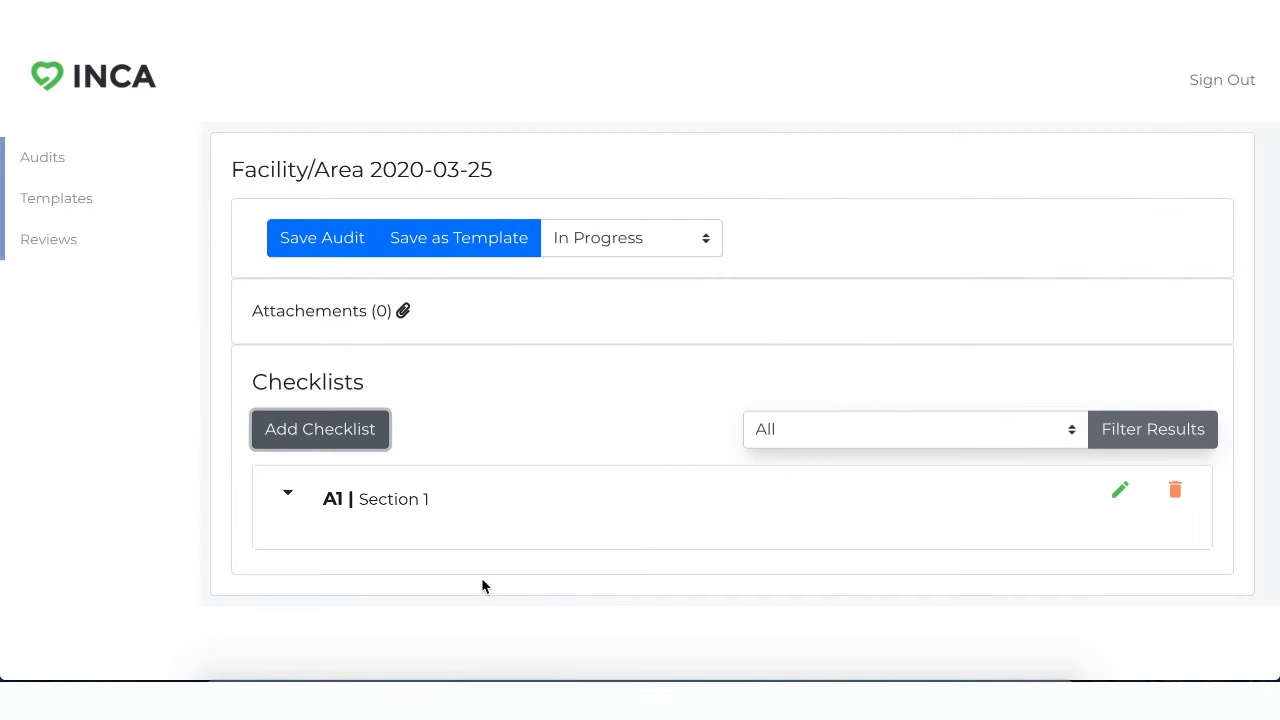
# Step: Open the A1 checklist's code and title for editing and accept them as they are
pyautogui.click(1120, 491)
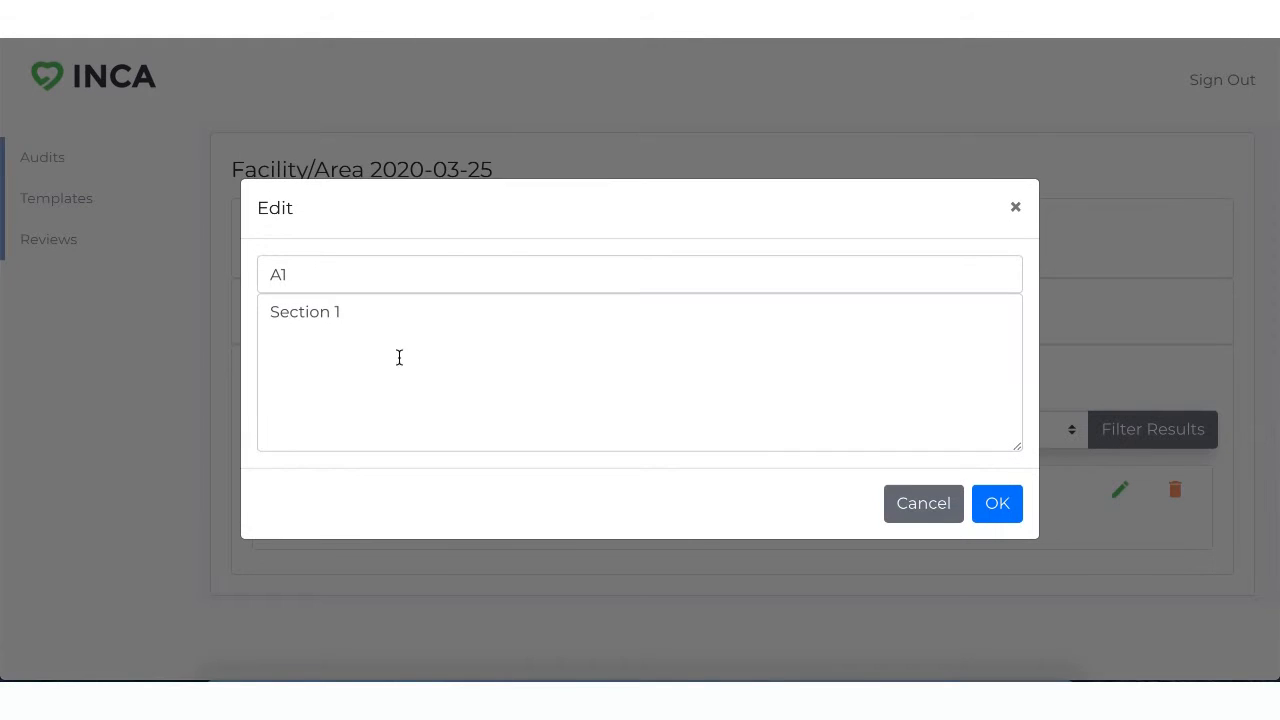
pyautogui.click(984, 507)
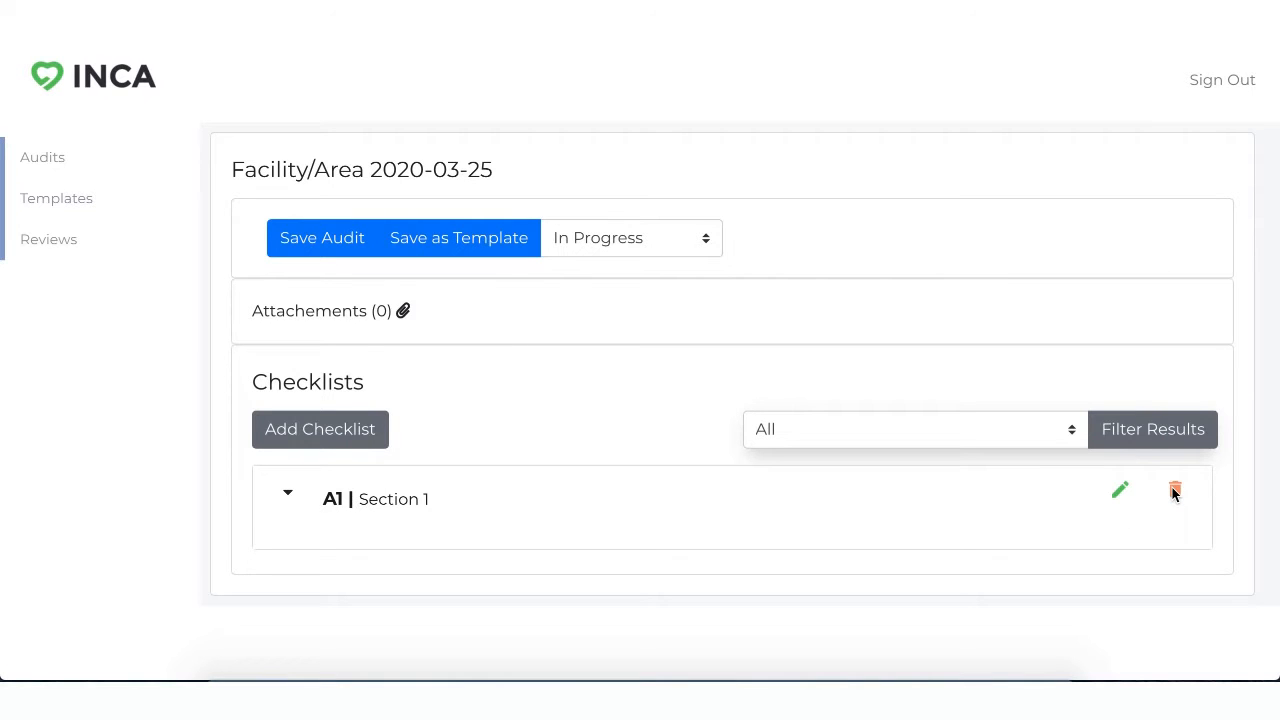
# Step: Add a second checklist with the audit code B1 and the title Section 1
pyautogui.click(337, 437)
pyautogui.click(370, 348)
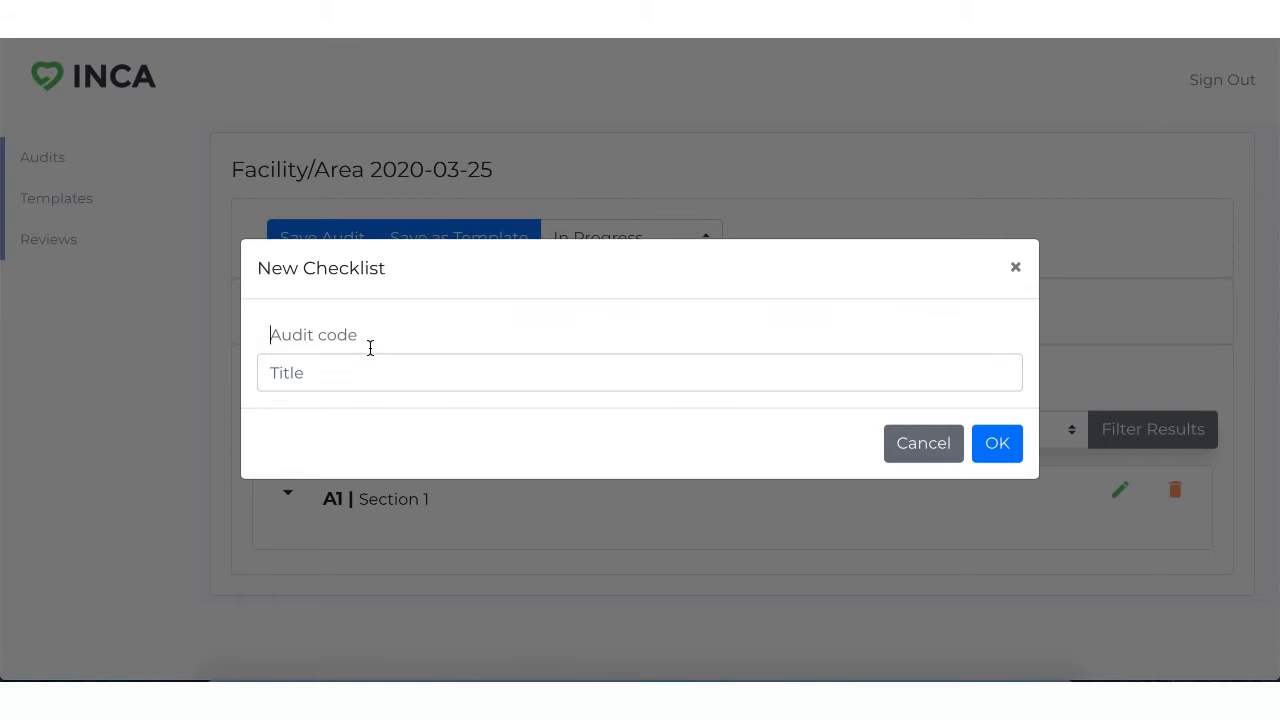
pyautogui.write('B1')
pyautogui.press('Tab')
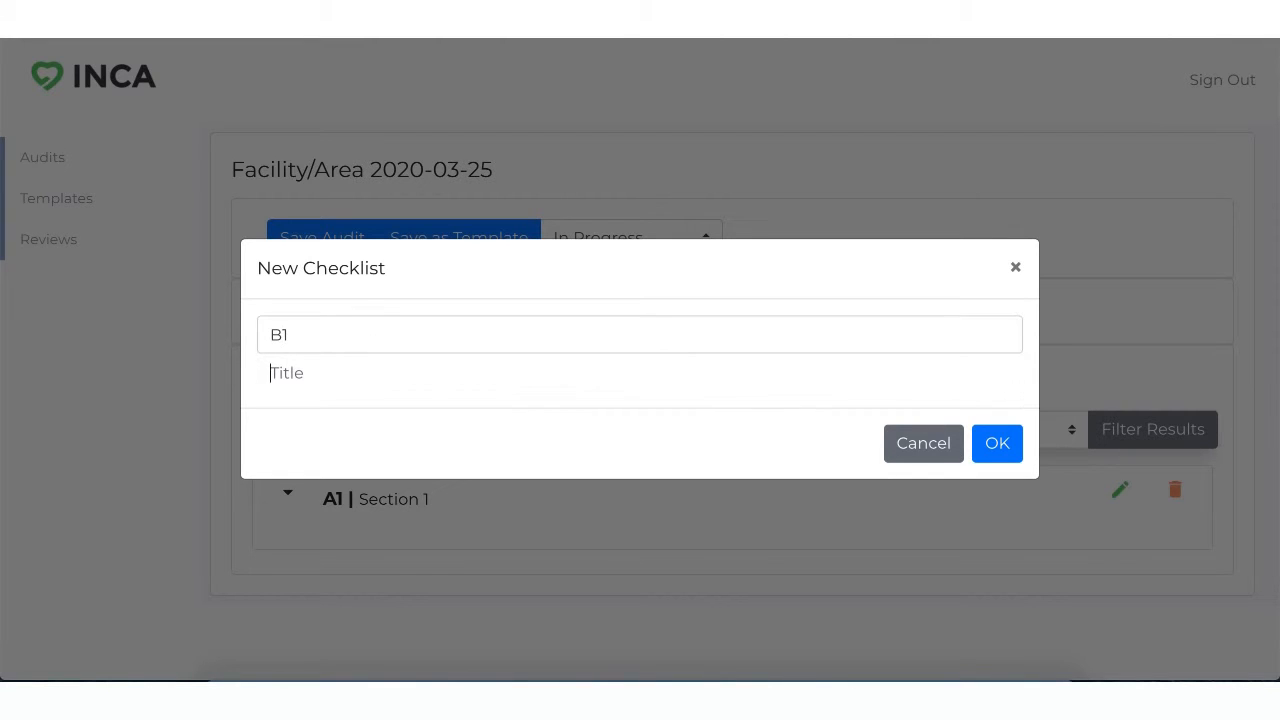
pyautogui.write('Section 1')
pyautogui.click(1012, 455)
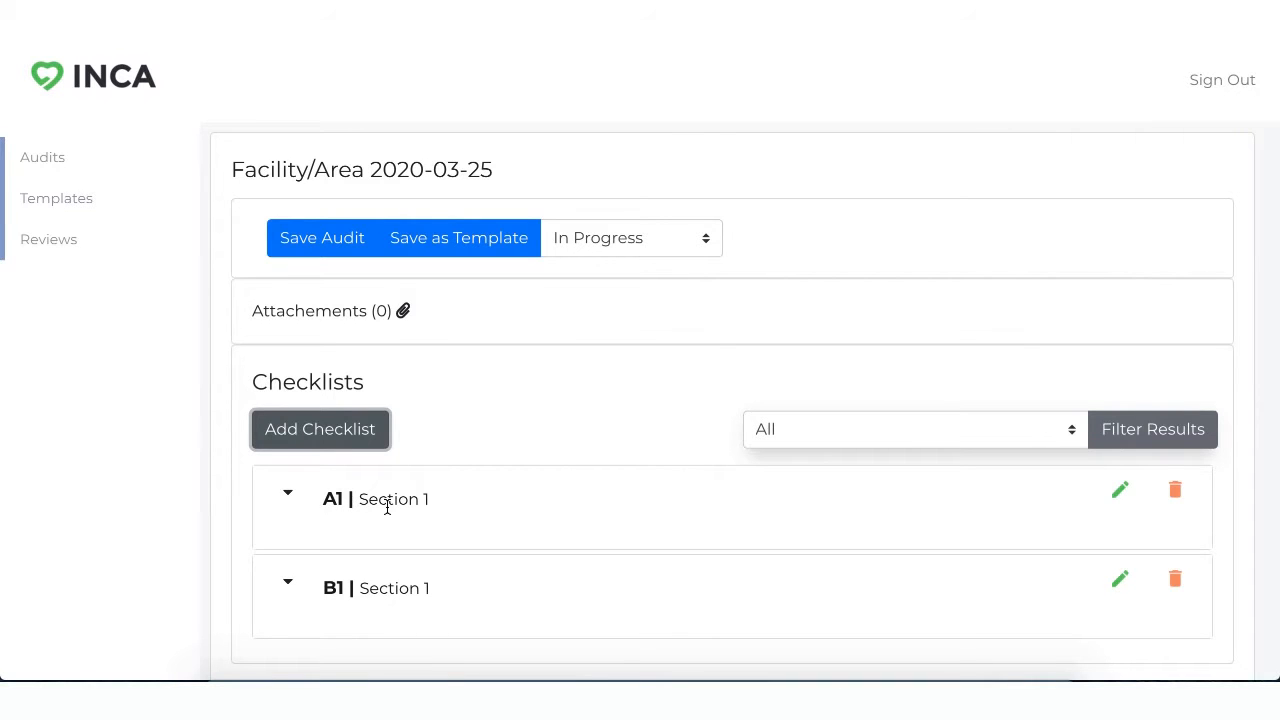
# Step: Expand the A1 checklist and add a checklist item with code A1.1 and description Checklist item 1
pyautogui.click(290, 496)
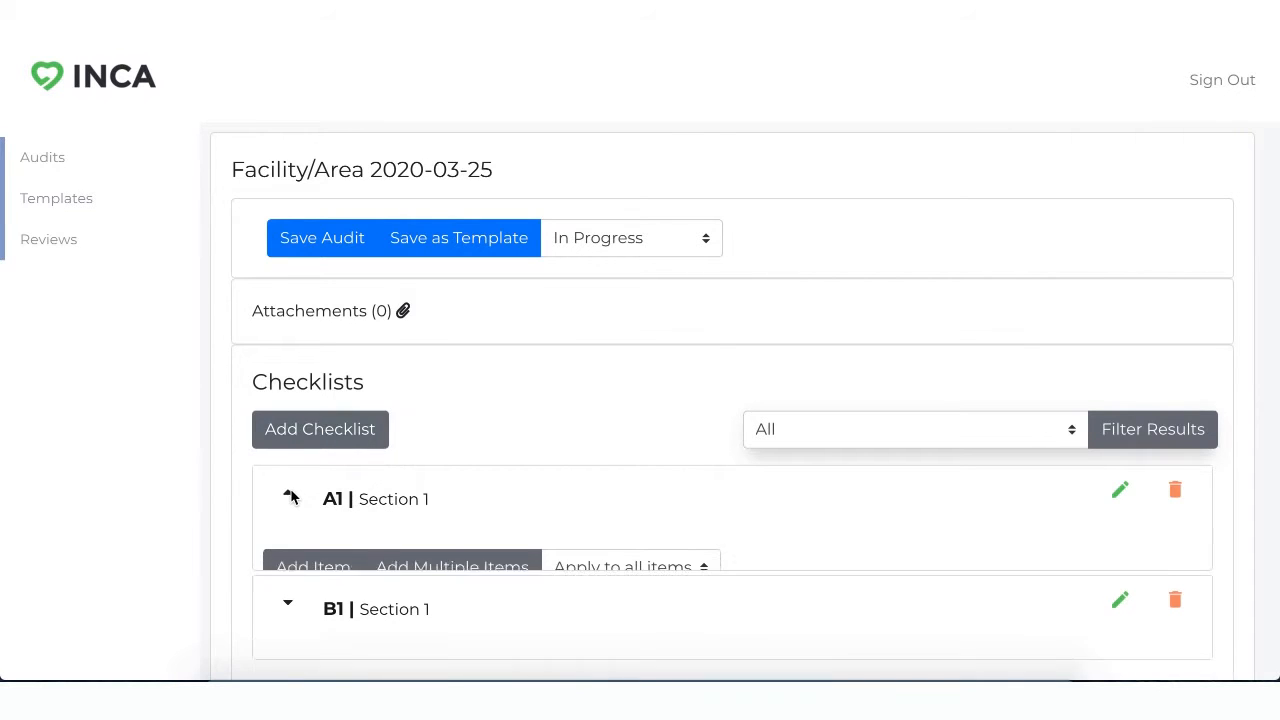
pyautogui.scroll(-1, 480, 517)
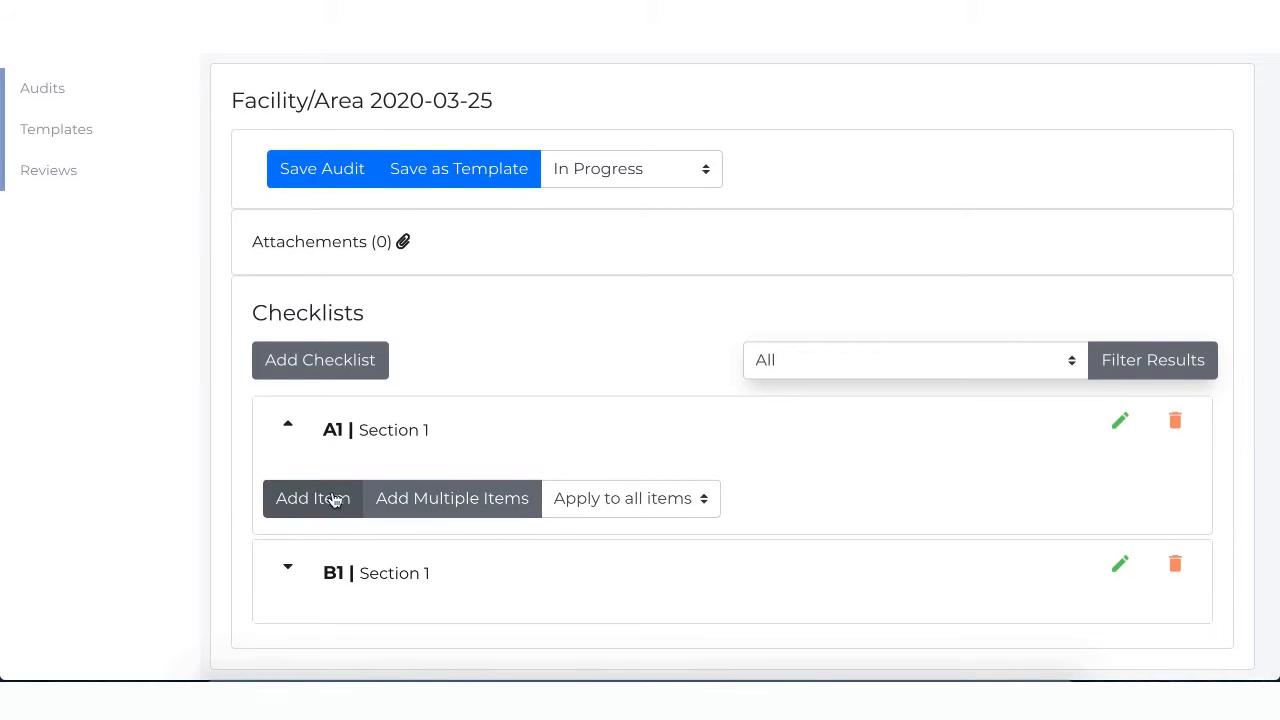
pyautogui.click(331, 498)
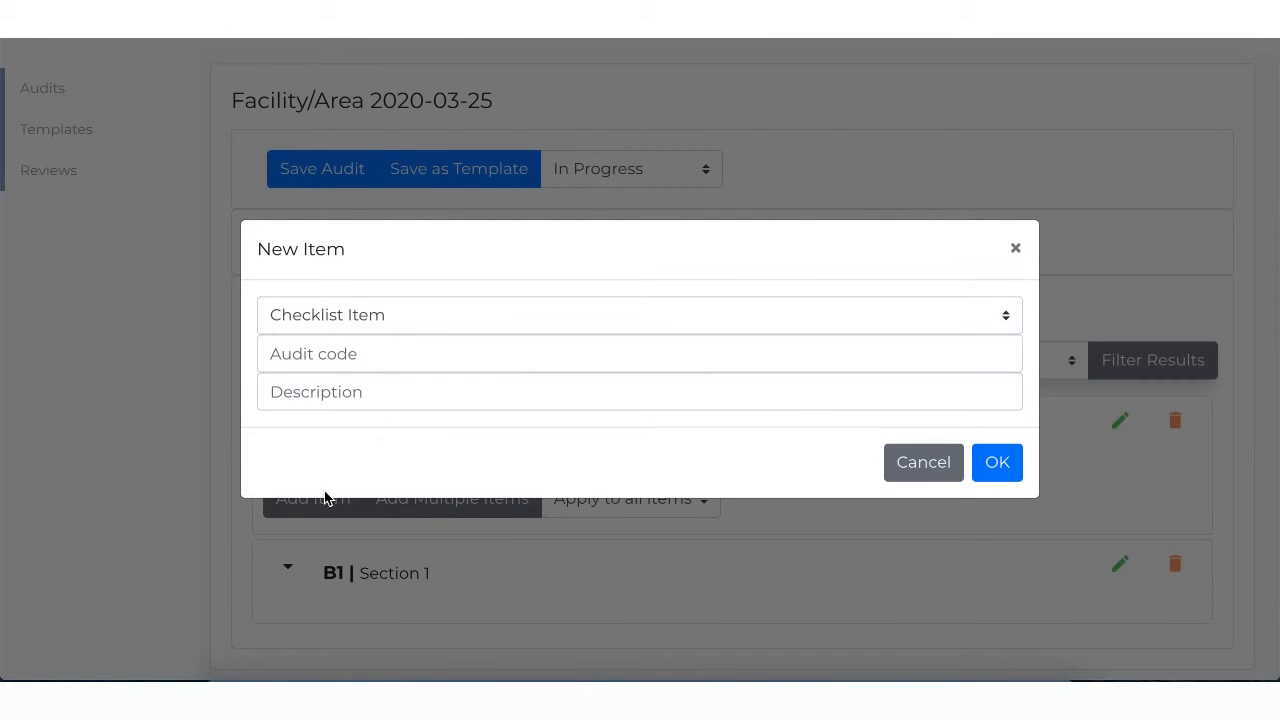
pyautogui.click(377, 350)
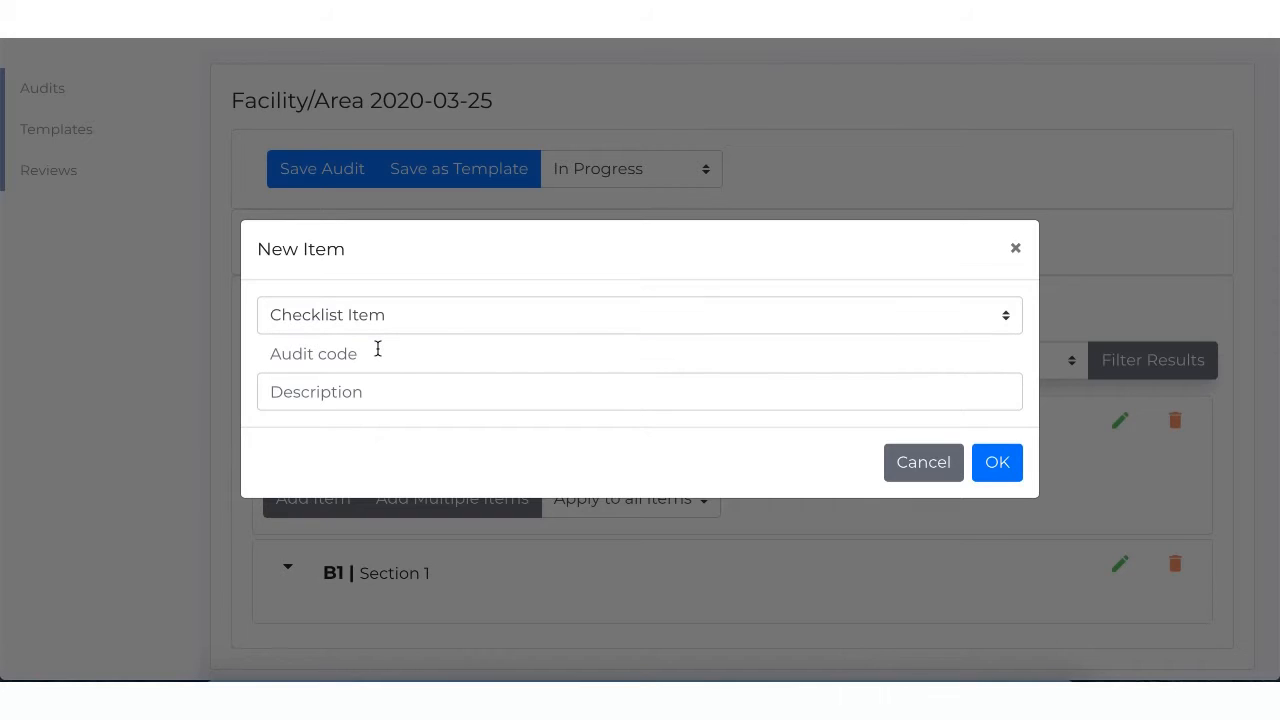
pyautogui.write('A1.1')
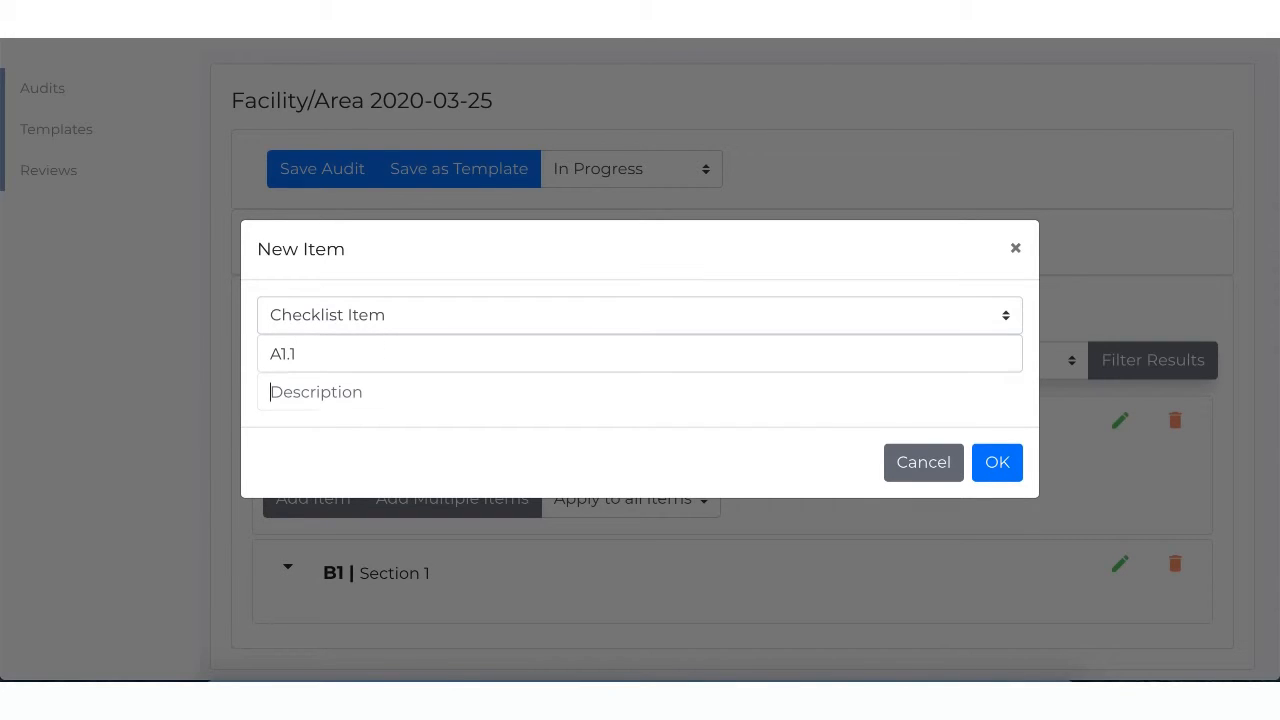
pyautogui.write('Che')
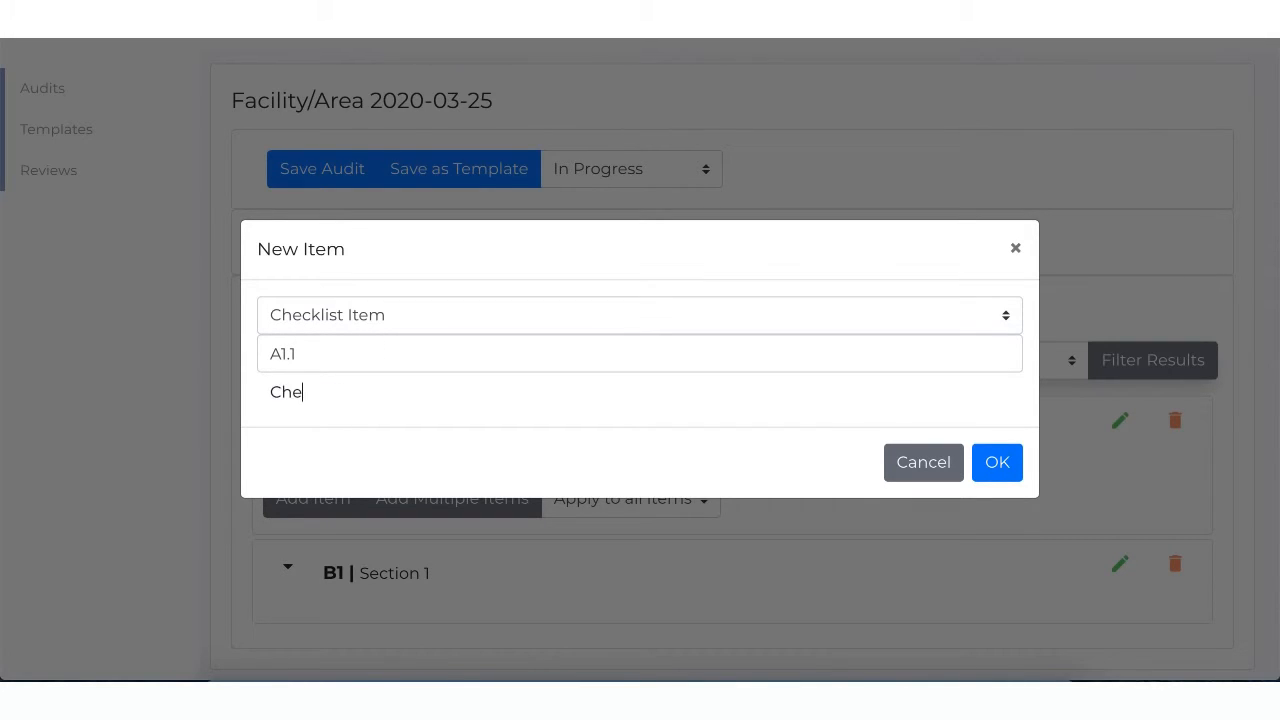
pyautogui.write('cklist item 1')
pyautogui.click(1018, 470)
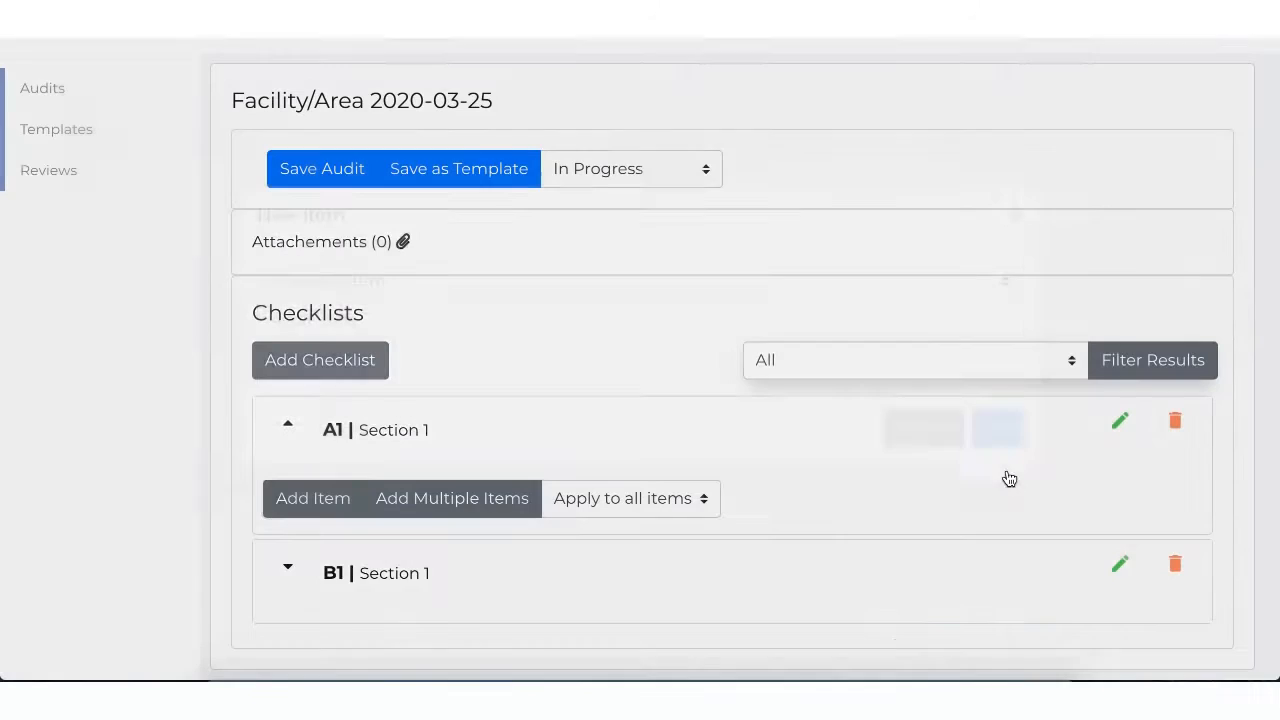
pyautogui.scroll(-1, 678, 591)
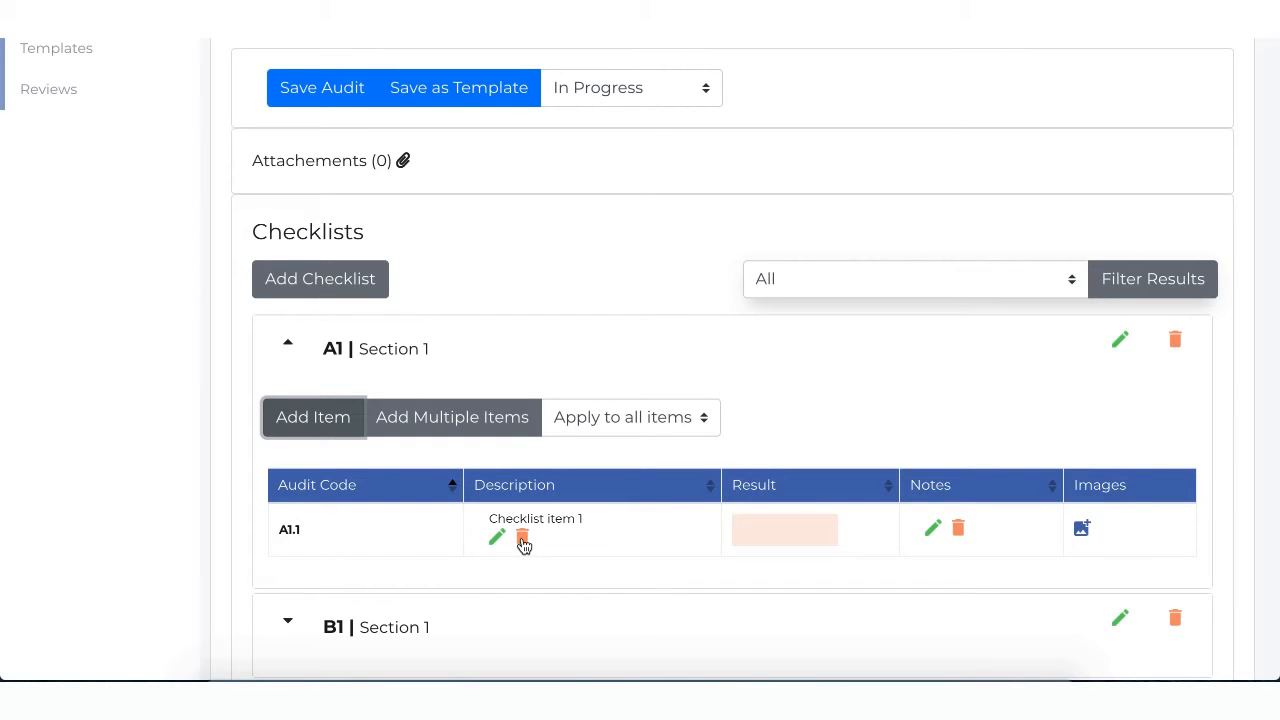
# Step: Start adding multiple items to the A1 checklist and clear the prefilled list text
pyautogui.scroll(1, 741, 620)
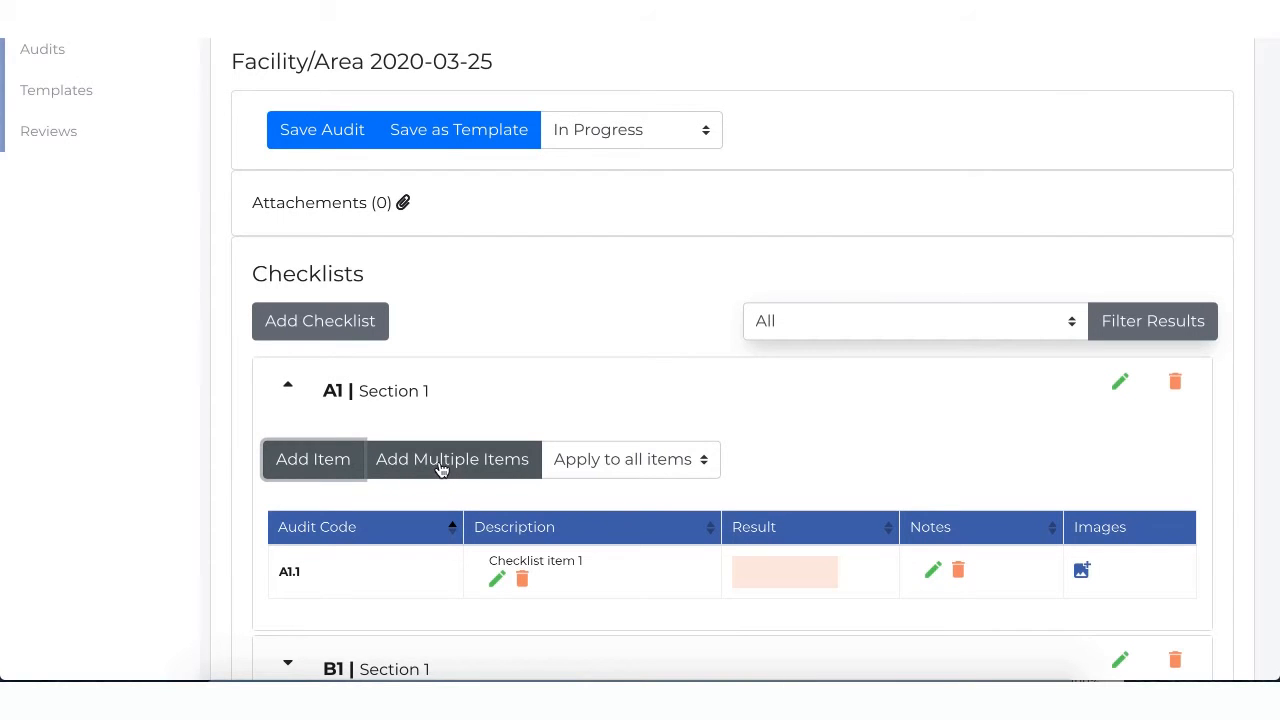
pyautogui.click(441, 469)
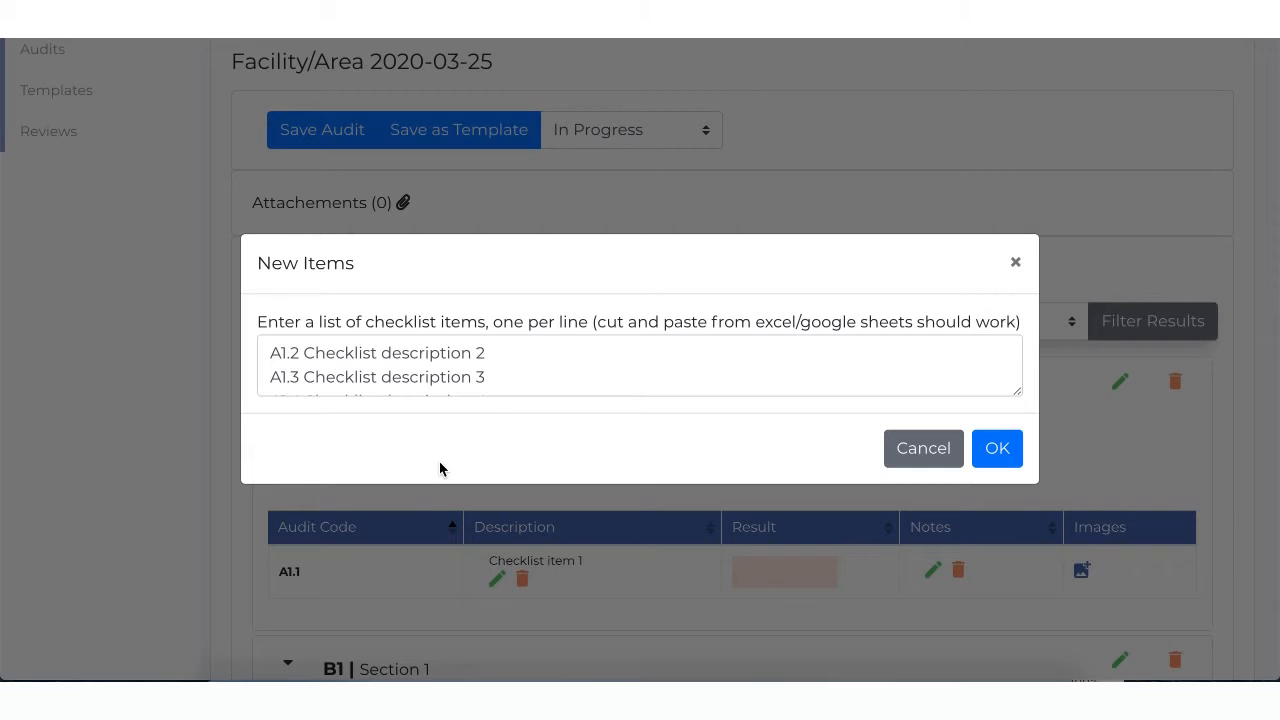
pyautogui.hotkey('ctrl', 'a')
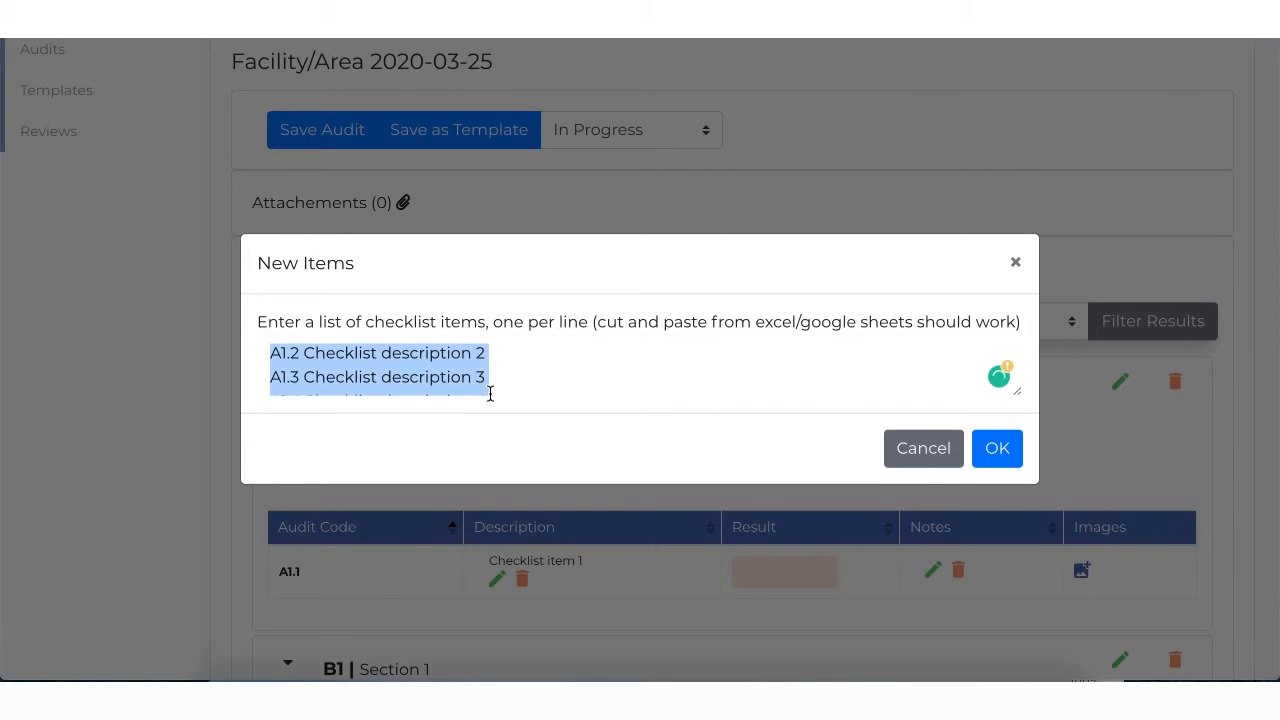
pyautogui.press('BackSpace')
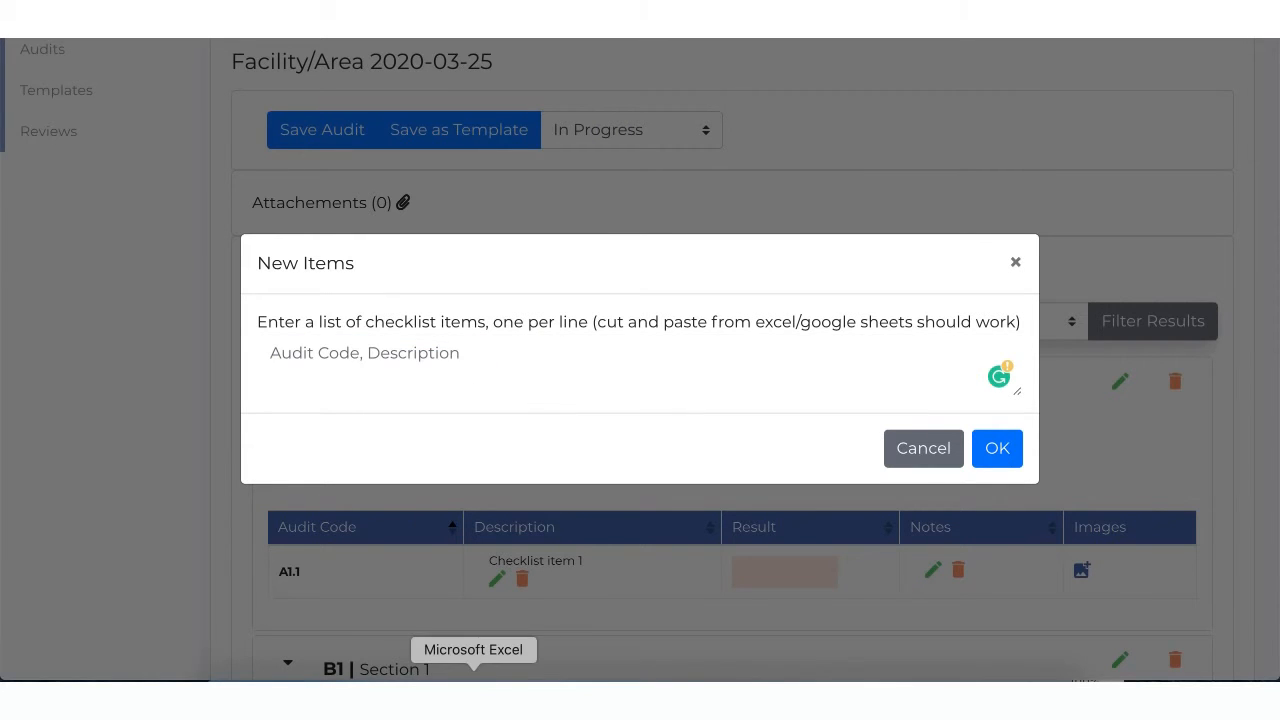
# Step: Switch to the Excel workbook and copy cells A1:B6 with the codes A1.2 to A1.7 and their checklist descriptions
pyautogui.click(474, 660)
pyautogui.click(563, 489)
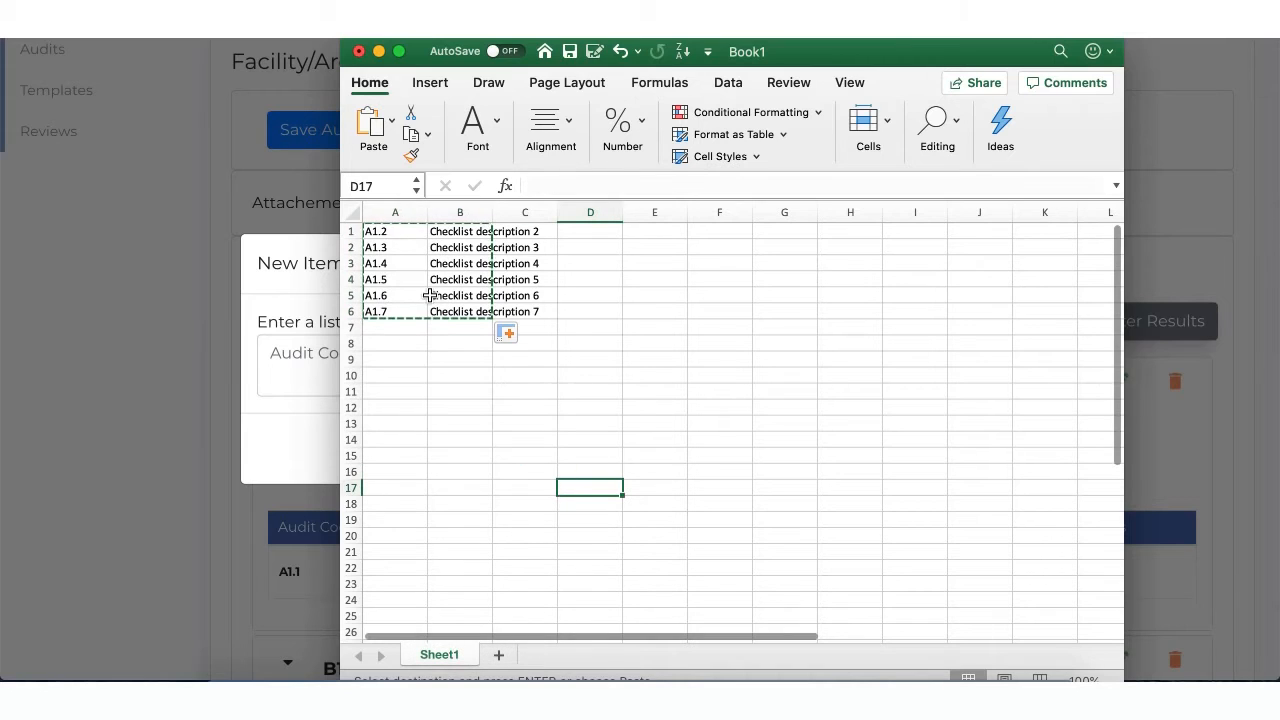
pyautogui.click(400, 231)
pyautogui.moveTo(401, 248); pyautogui.dragTo(415, 310)
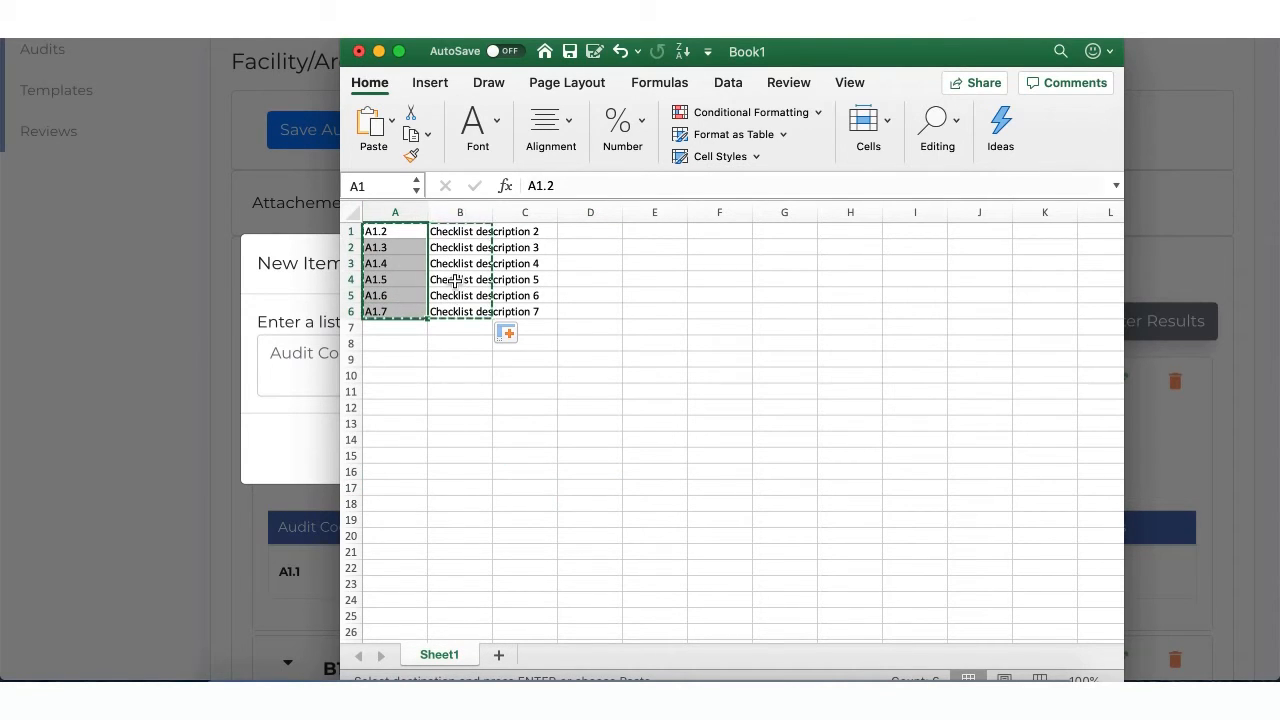
pyautogui.click(478, 228)
pyautogui.moveTo(478, 228); pyautogui.dragTo(474, 325)
pyautogui.click(474, 345)
pyautogui.moveTo(397, 228); pyautogui.dragTo(480, 312)
pyautogui.press('super+c')
# Step: Paste the copied codes and descriptions into INCA's New Items list and add them to the A1 checklist
pyautogui.click(323, 391)
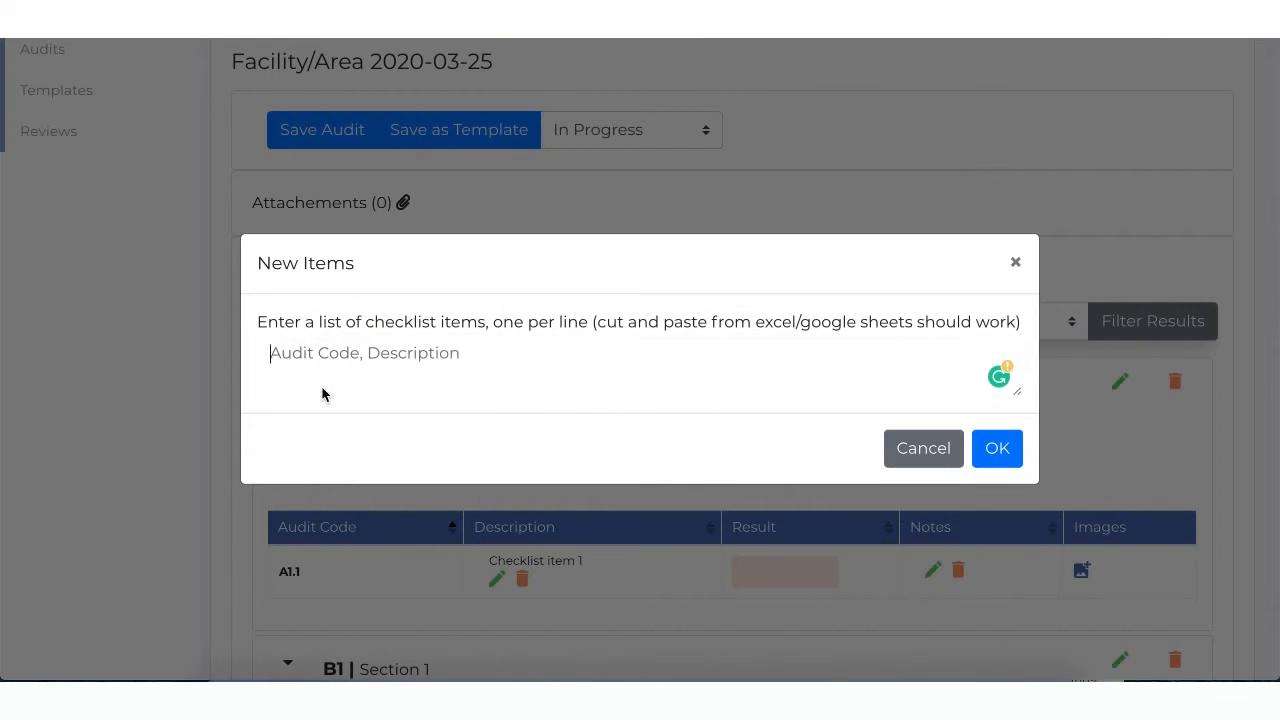
pyautogui.press('super+v')
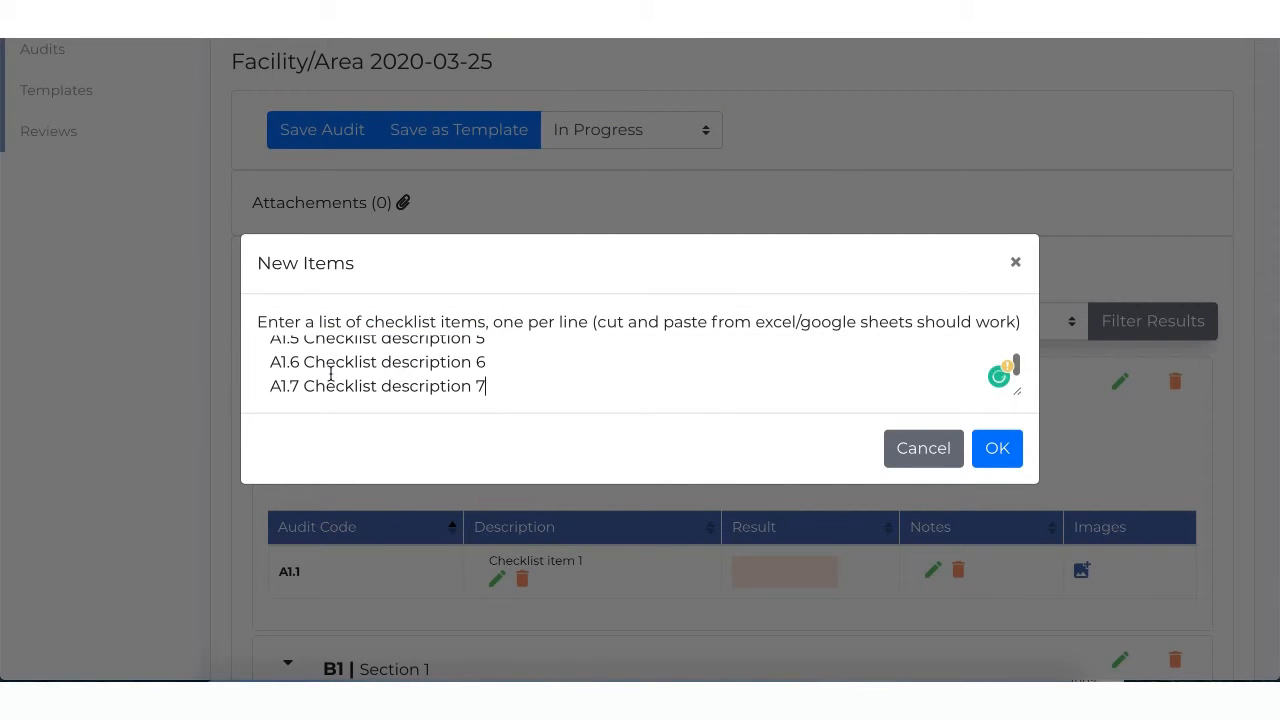
pyautogui.click(994, 451)
pyautogui.scroll(-4, 701, 421)
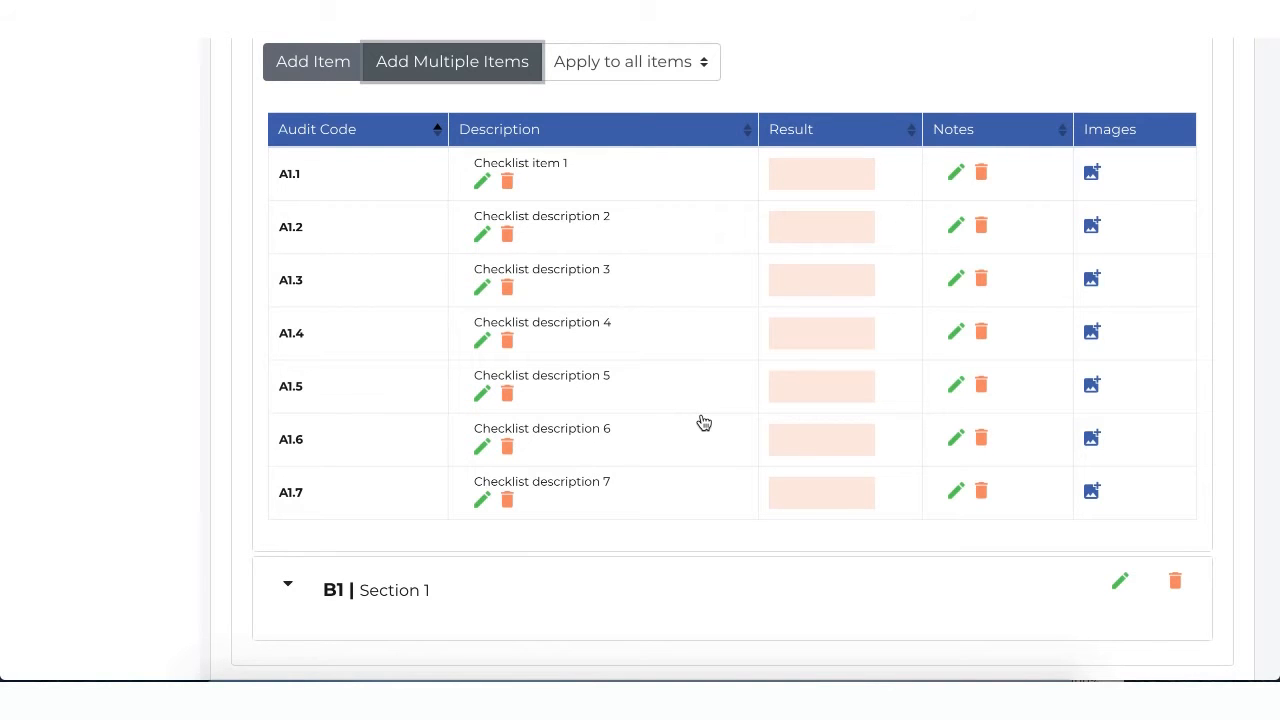
# Step: Add a Sub-Category item to the A1 checklist with audit code Sub Category 1 and description Category 1
pyautogui.scroll(3, 704, 422)
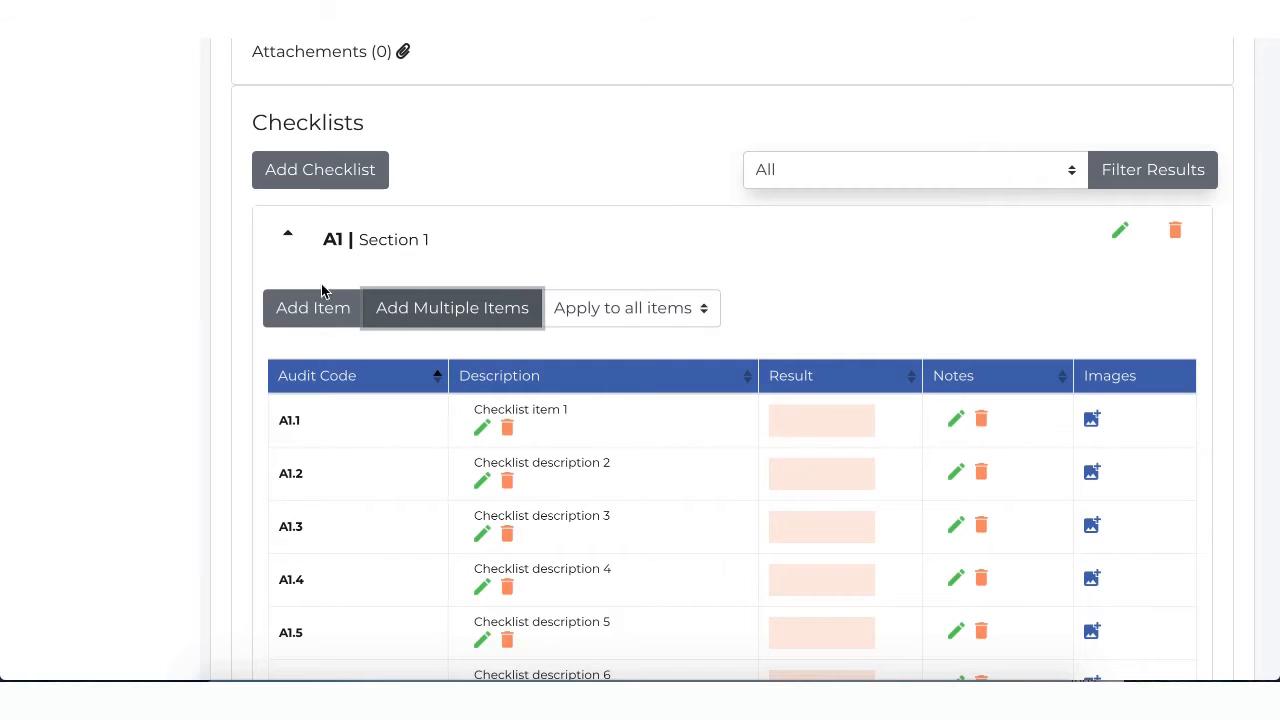
pyautogui.click(307, 314)
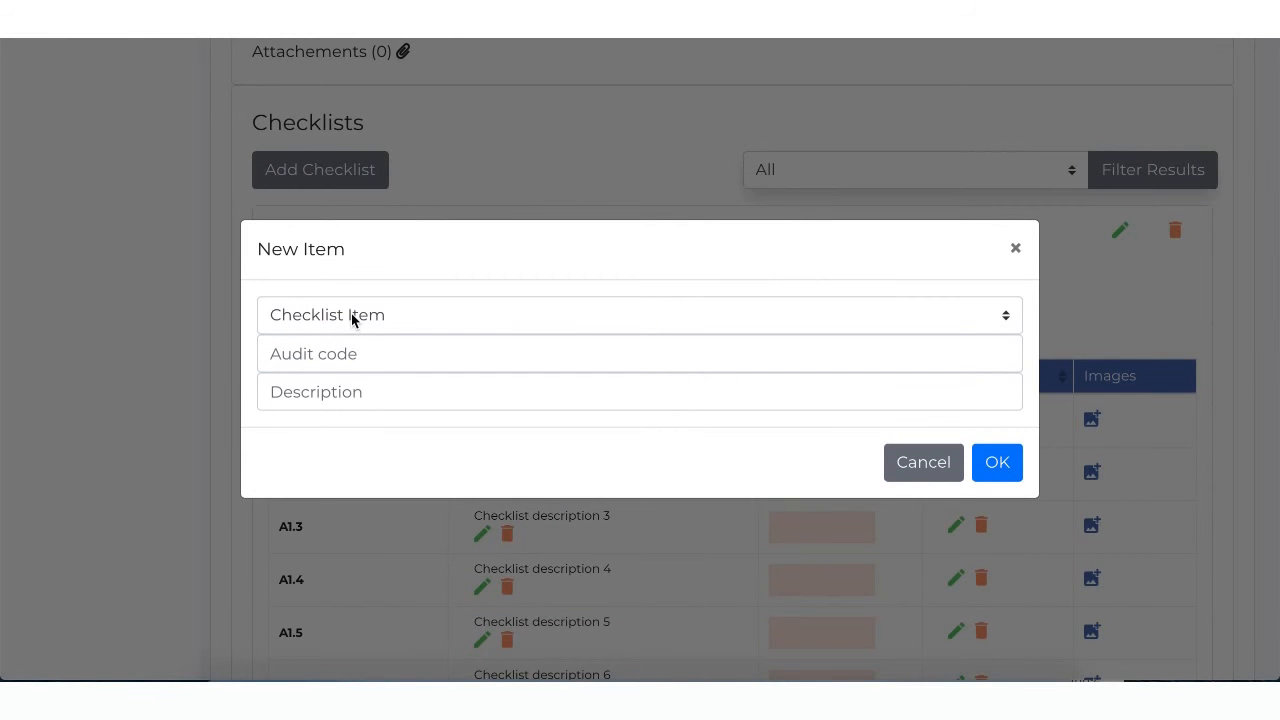
pyautogui.click(351, 318)
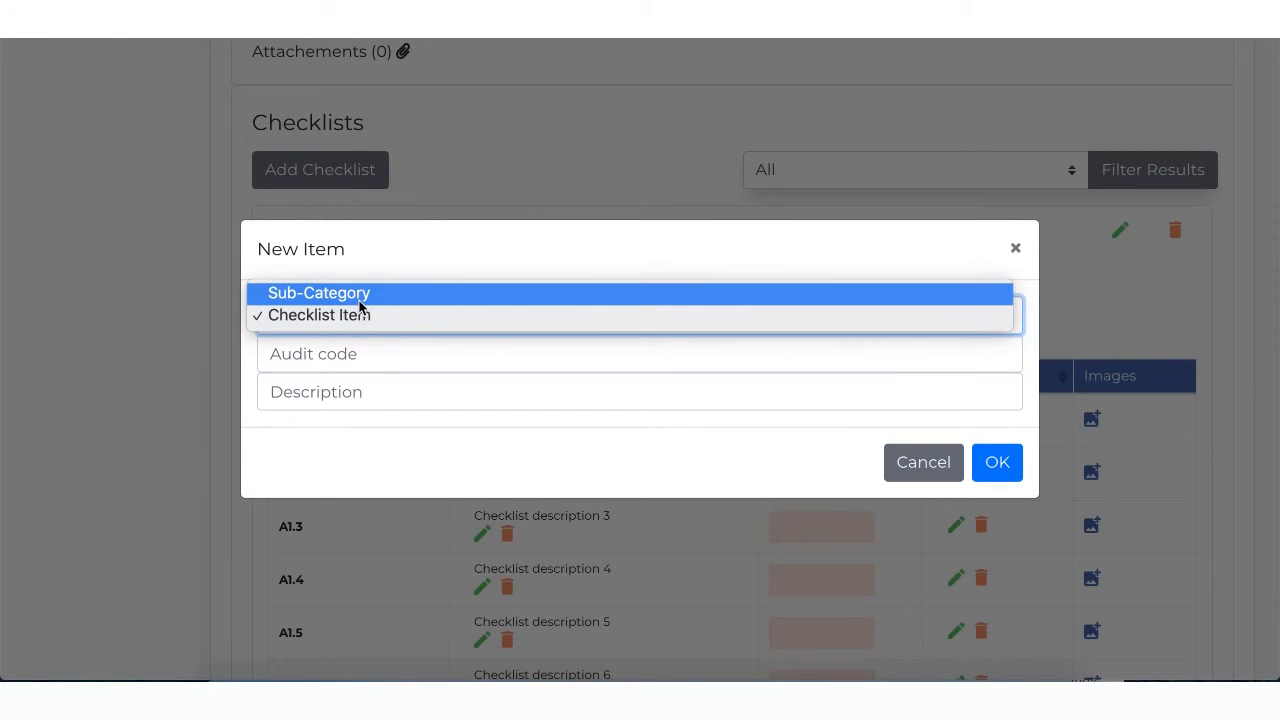
pyautogui.click(360, 298)
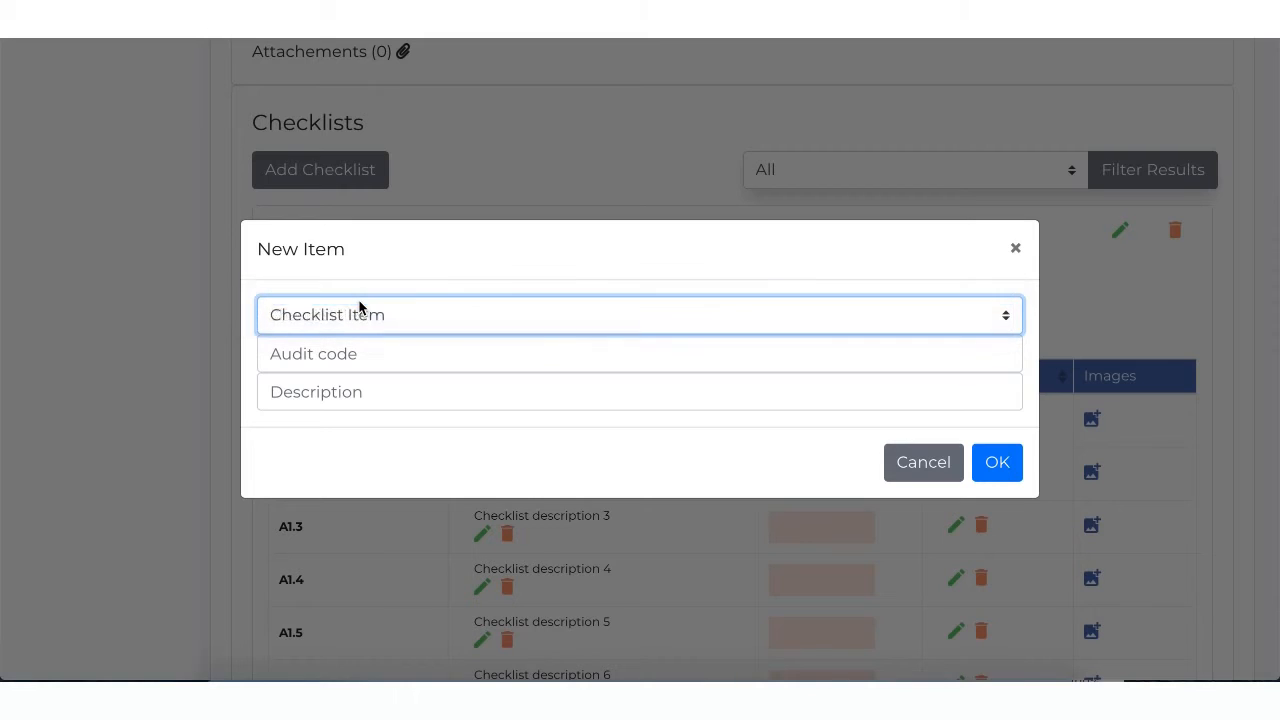
pyautogui.click(346, 362)
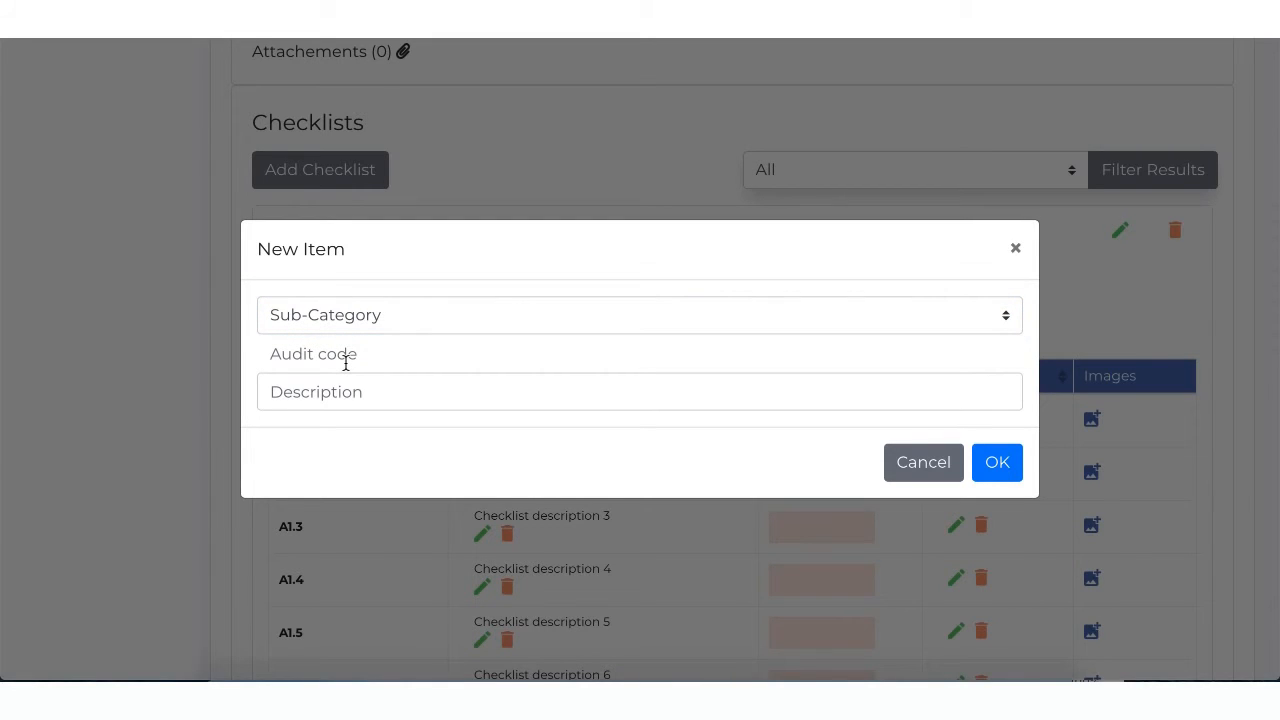
pyautogui.write('Sub Category 1')
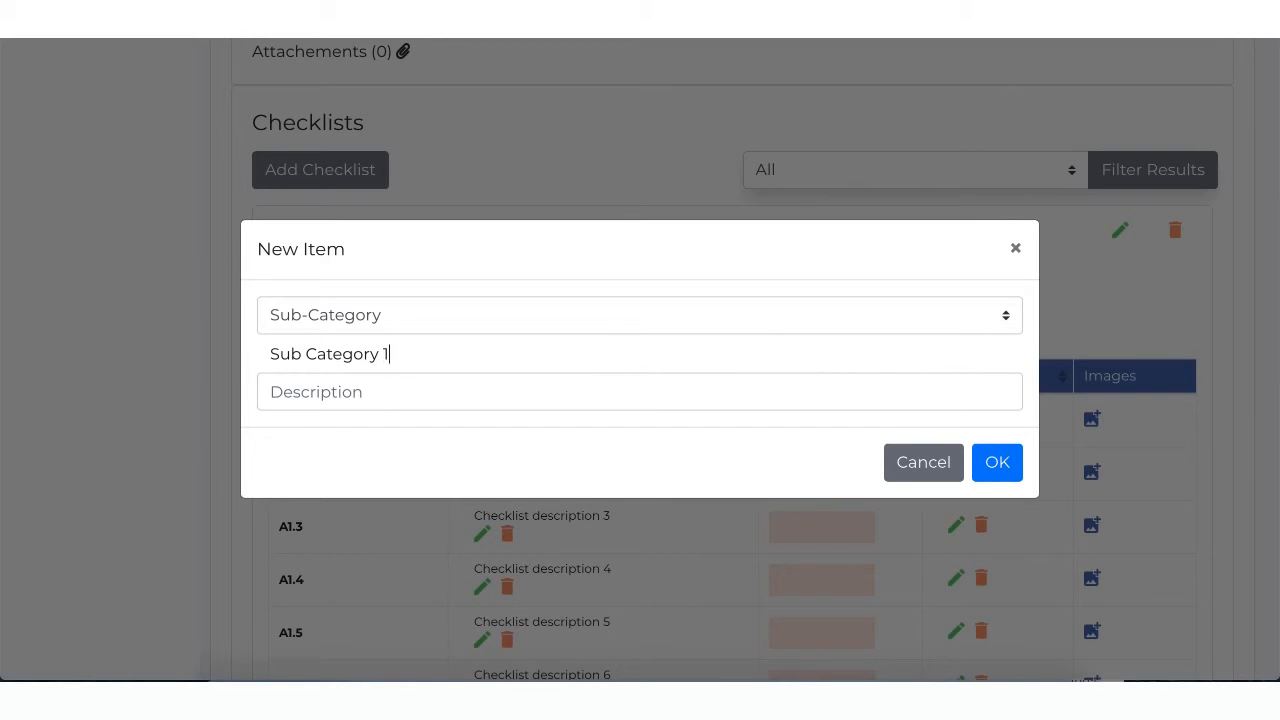
pyautogui.press('Tab')
pyautogui.write('Cateo')
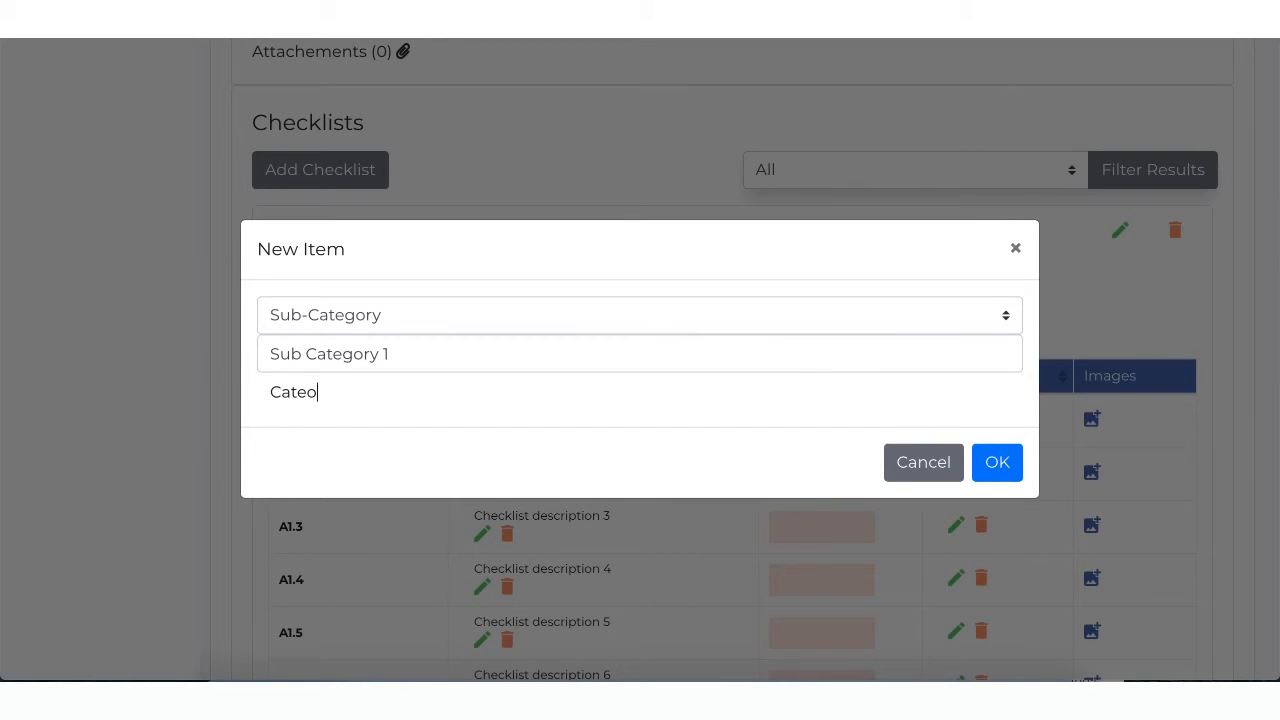
pyautogui.write('ory 1')
pyautogui.click(997, 462)
# Step: Expand Sub Category 1 under the A1 checklist to view its options for adding items
pyautogui.scroll(-3, 690, 446)
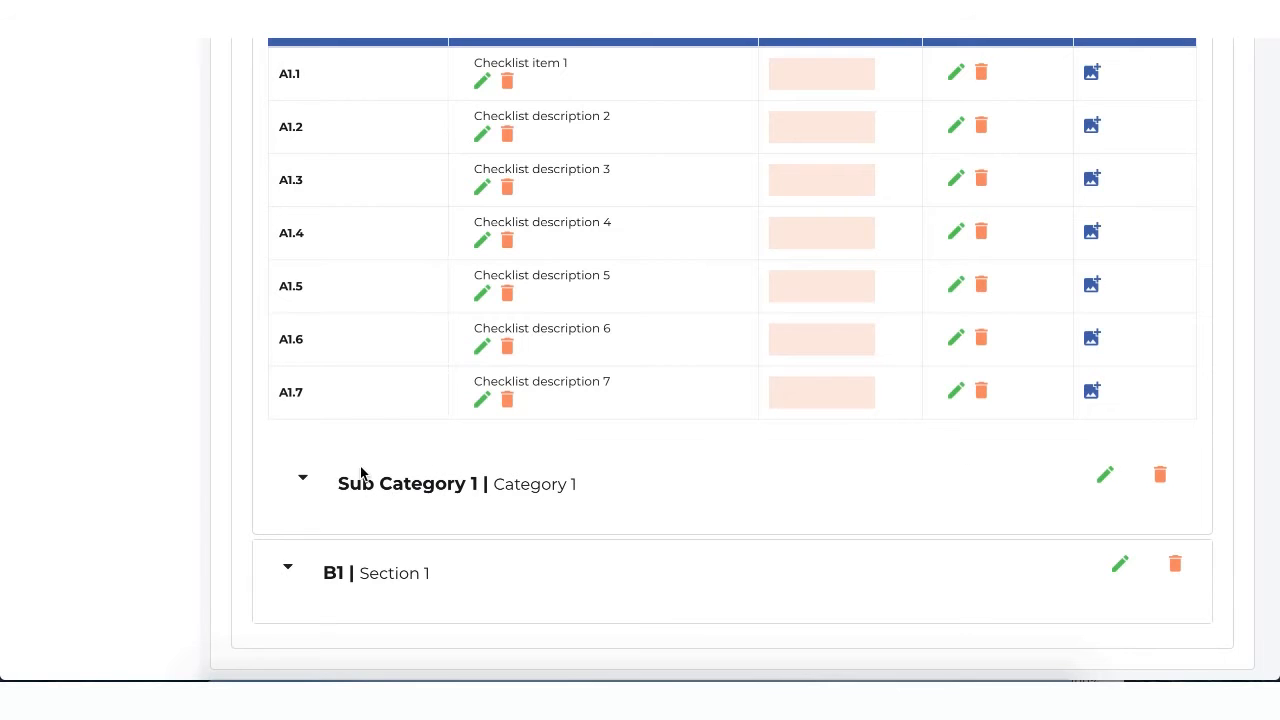
pyautogui.click(302, 481)
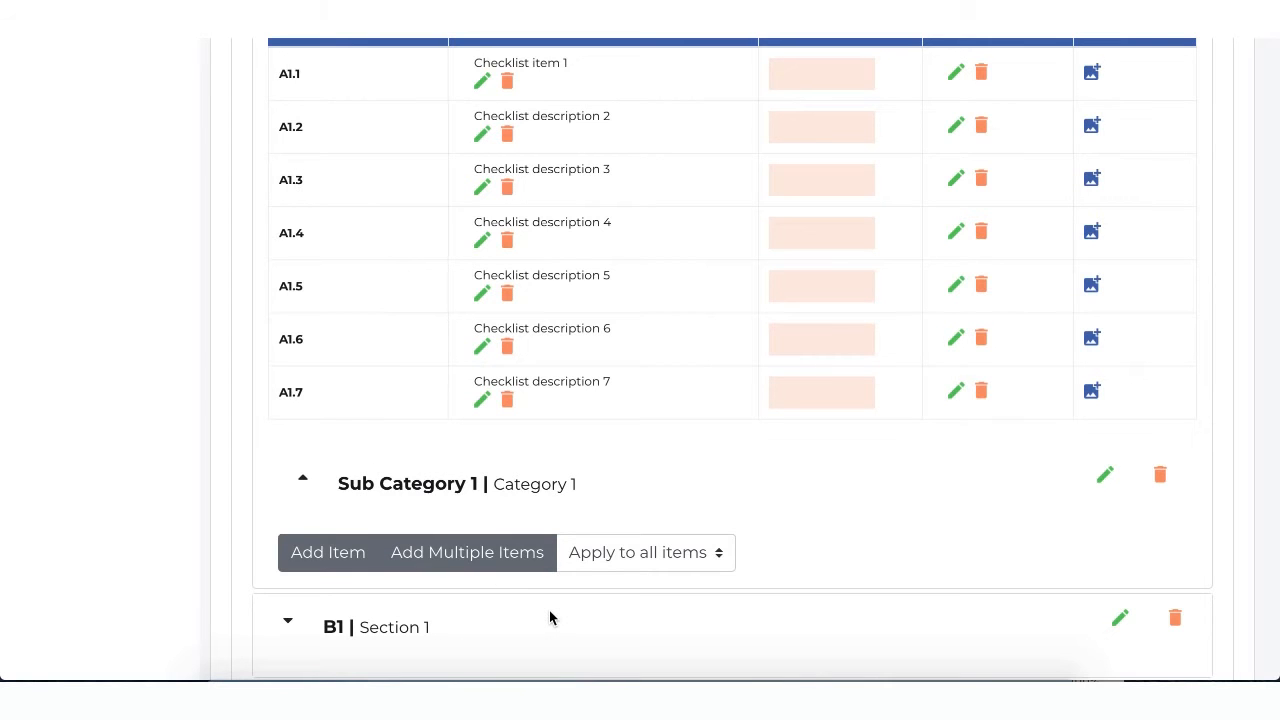
pyautogui.scroll(-1, 549, 611)
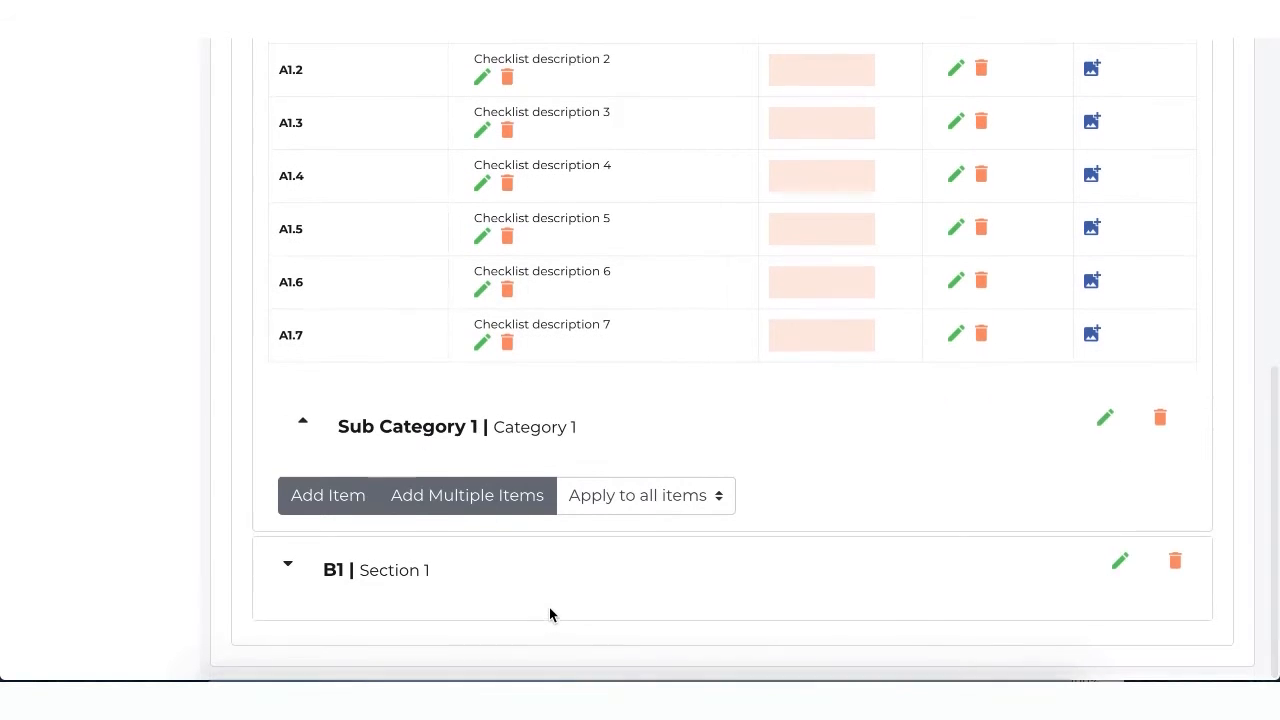
# Step: Save the audit as a template named Template 1 with the description Template 1 first audit, and save the audit itself
pyautogui.scroll(7, 549, 611)
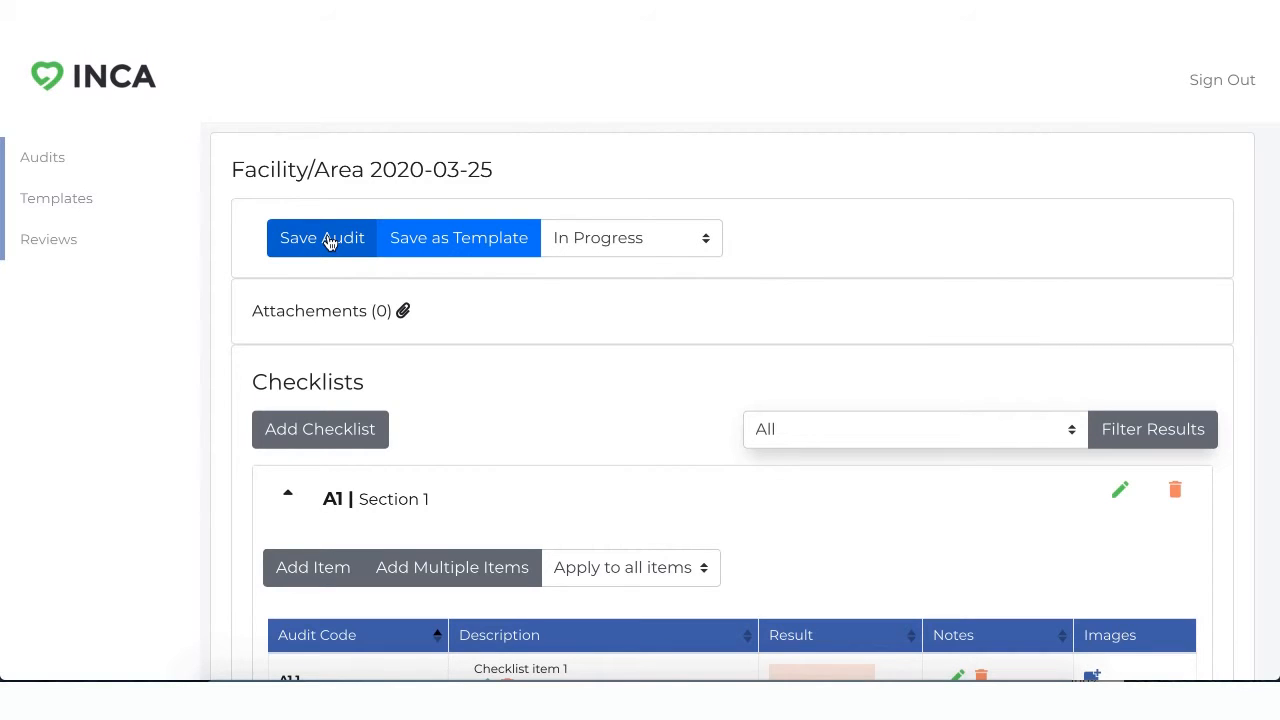
pyautogui.click(486, 240)
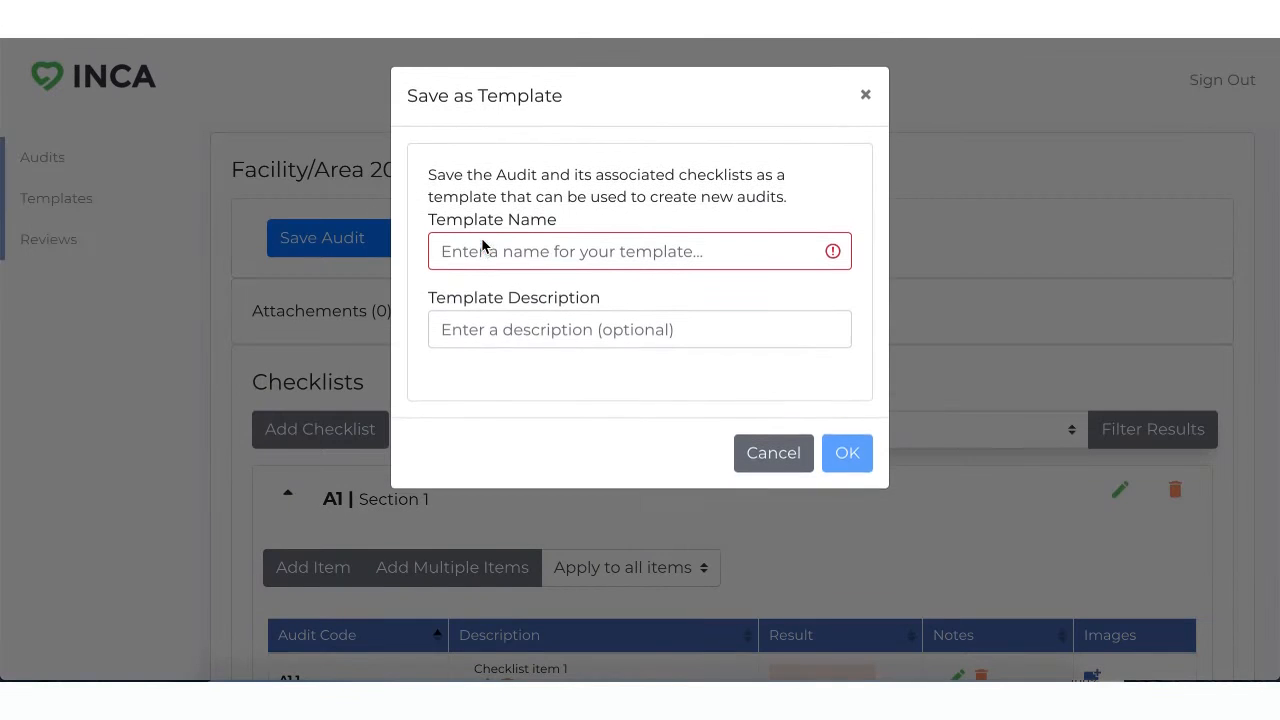
pyautogui.click(508, 253)
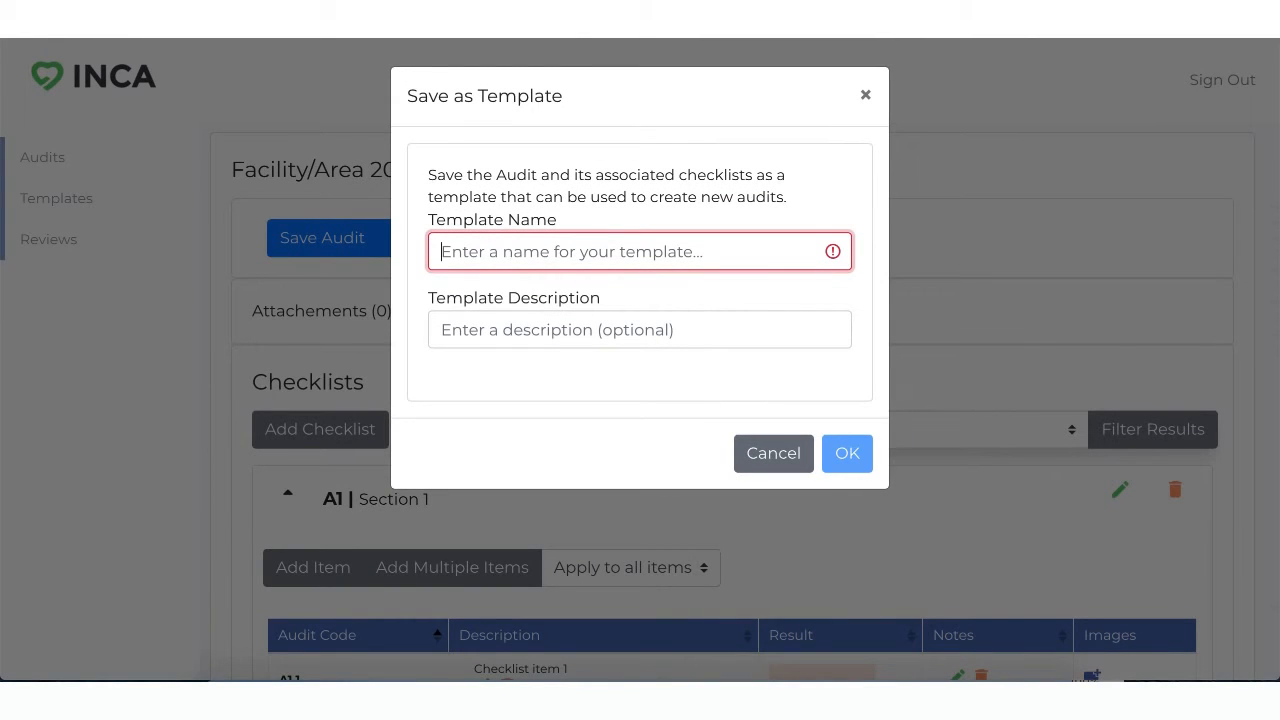
pyautogui.write('Template 1')
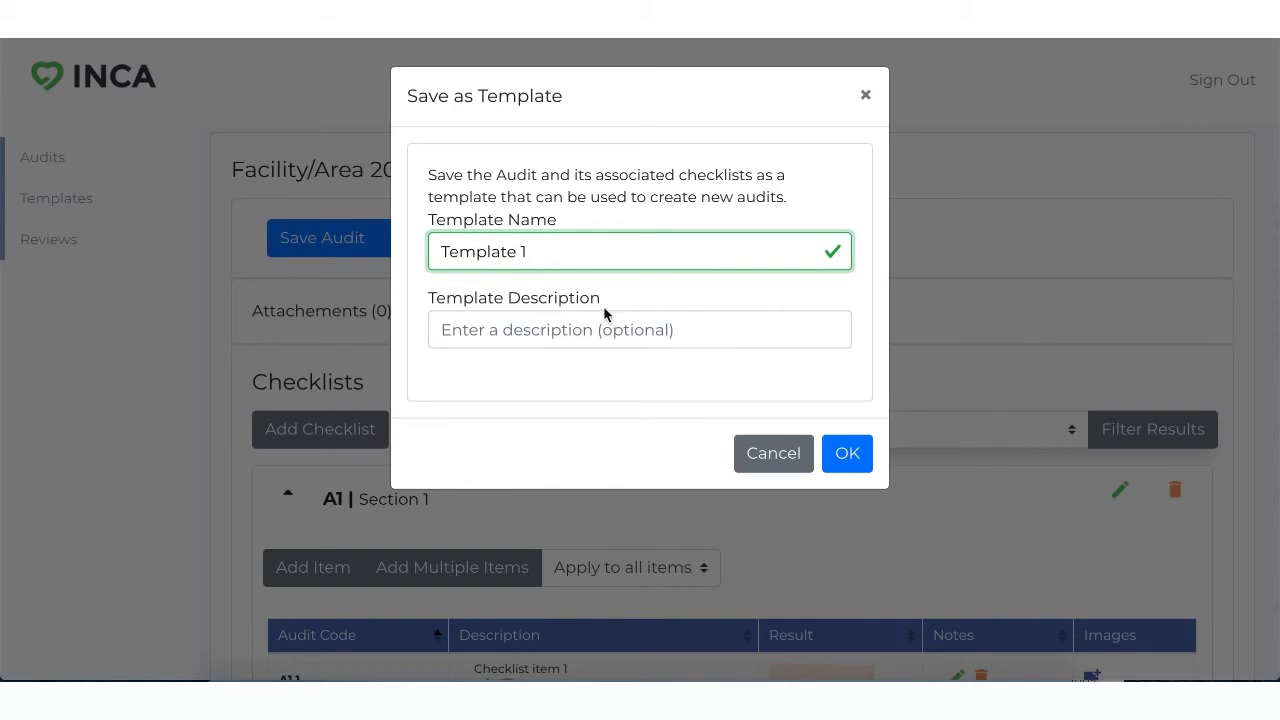
pyautogui.click(605, 339)
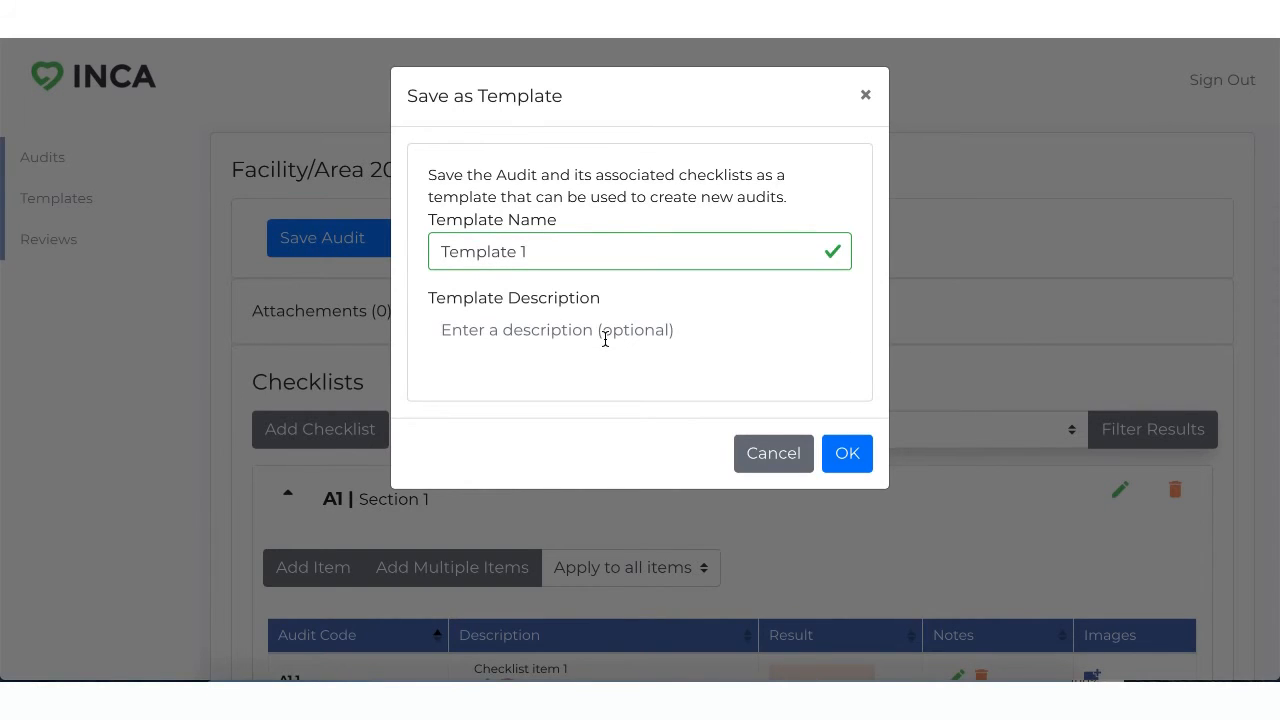
pyautogui.write('Templaet')
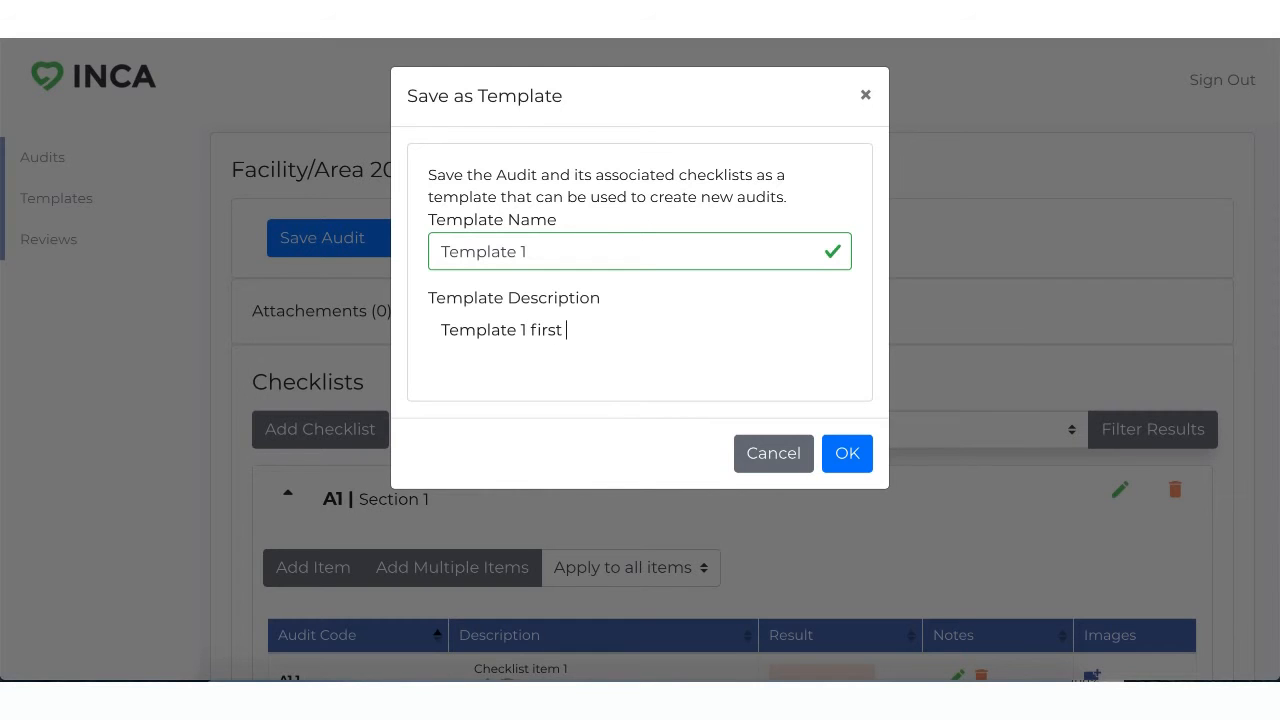
pyautogui.press('BackSpace')
pyautogui.press('BackSpace')
pyautogui.write('audit')
pyautogui.click(847, 455)
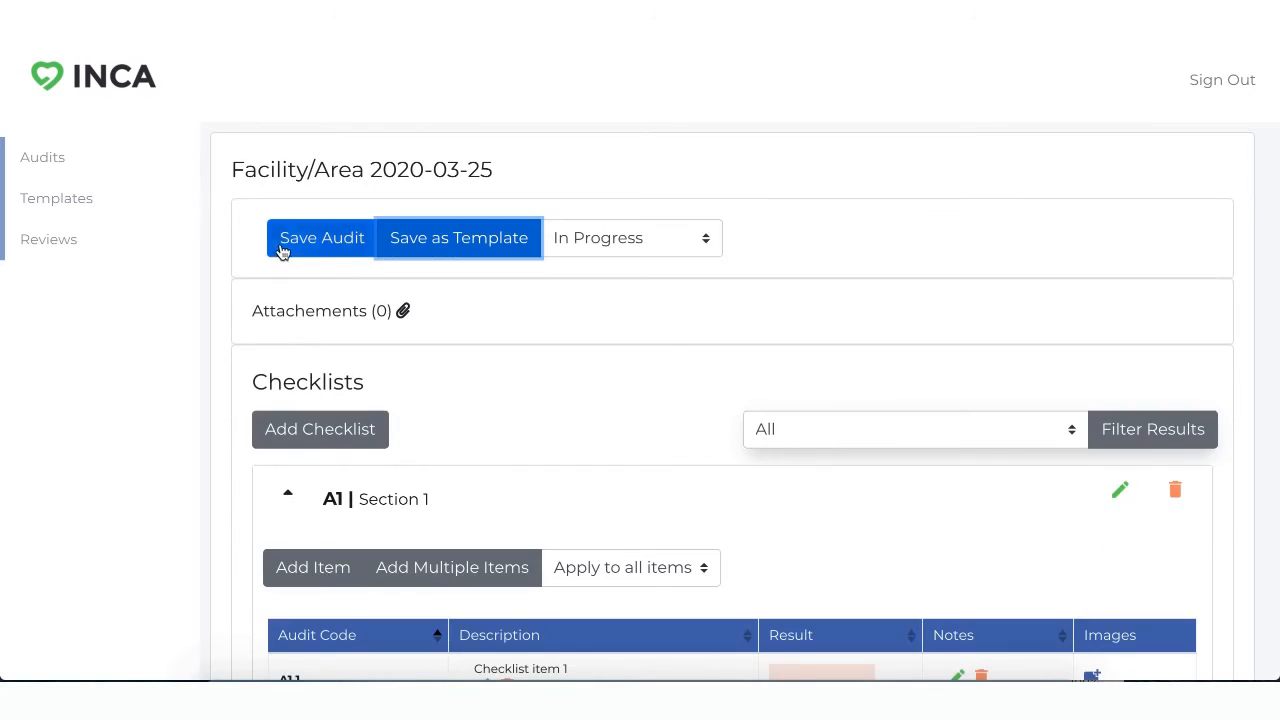
pyautogui.click(312, 248)
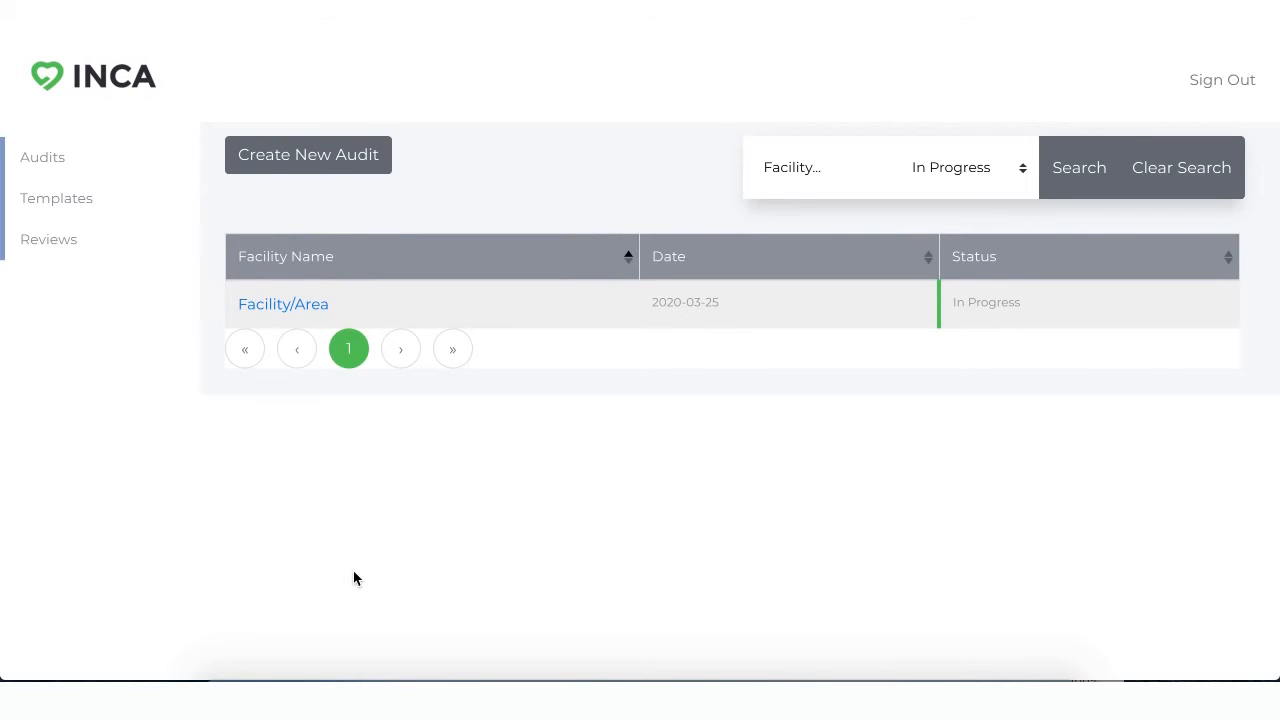
# Step: Start a new audit with the facility name Facility/Area and the date 03/26/2020
pyautogui.click(320, 162)
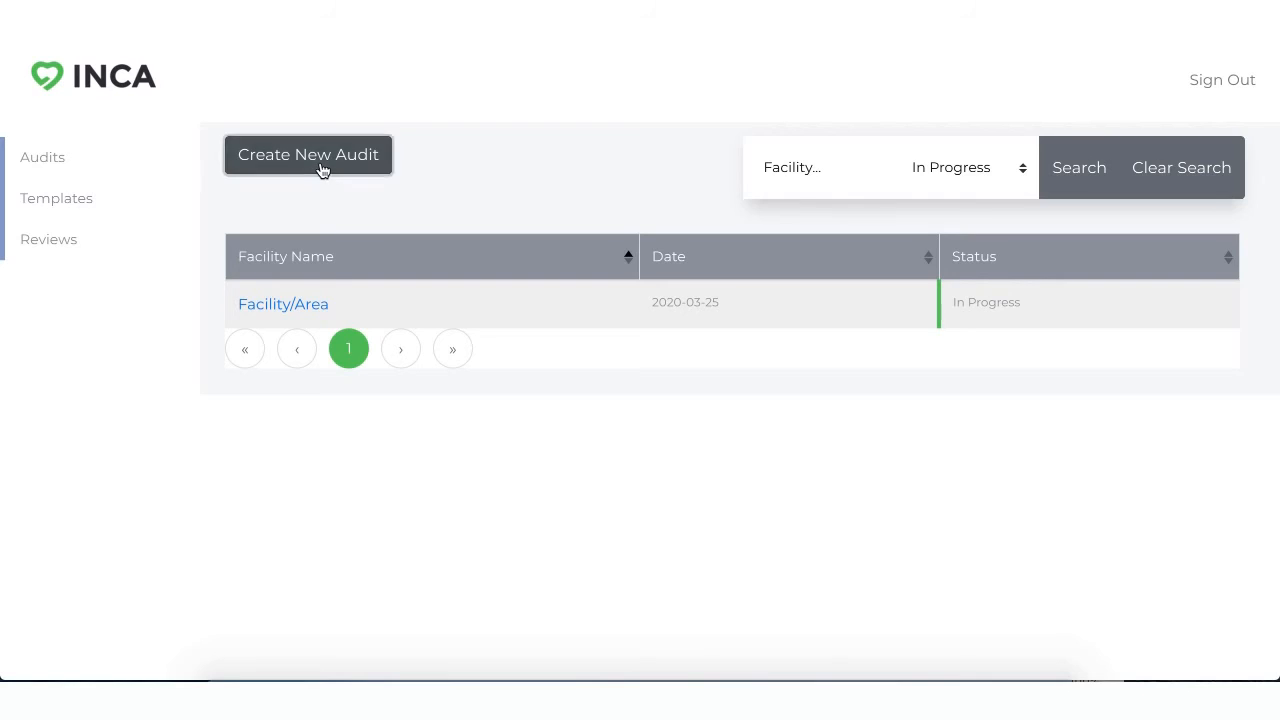
pyautogui.click(767, 253)
pyautogui.write('FAc')
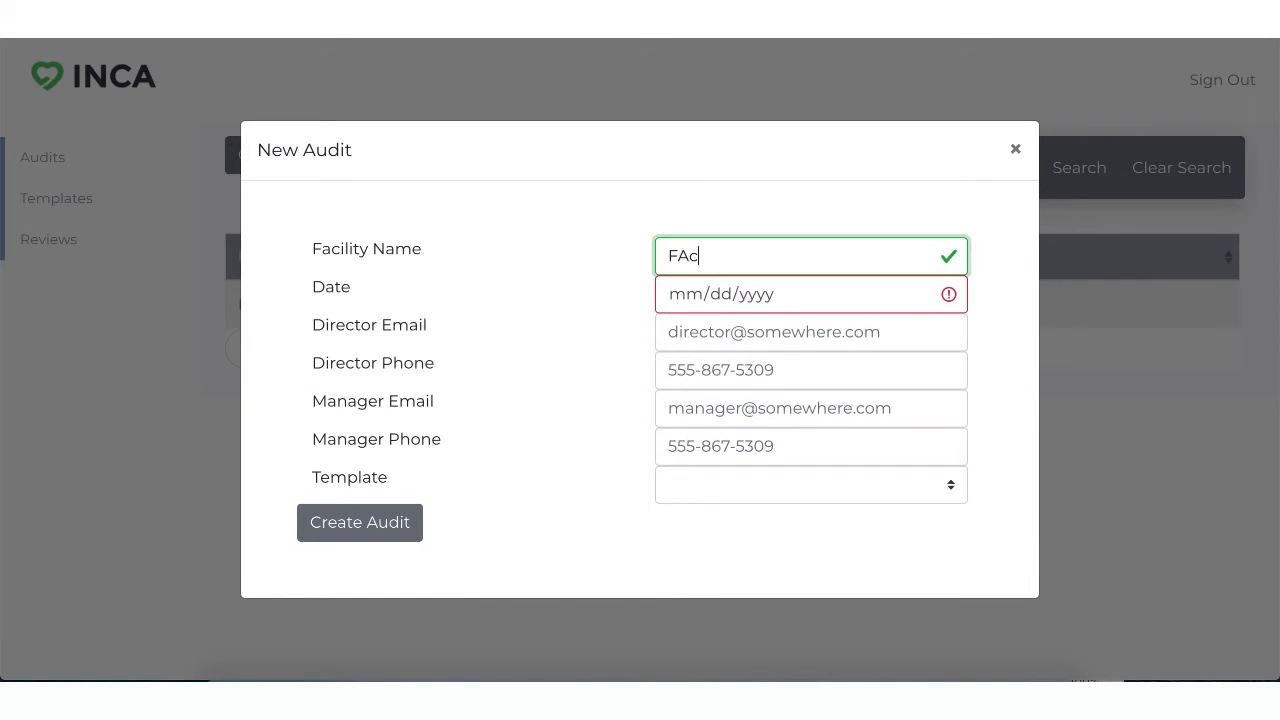
pyautogui.press('BackSpace')
pyautogui.write('acility/Area')
pyautogui.click(819, 300)
pyautogui.click(920, 293)
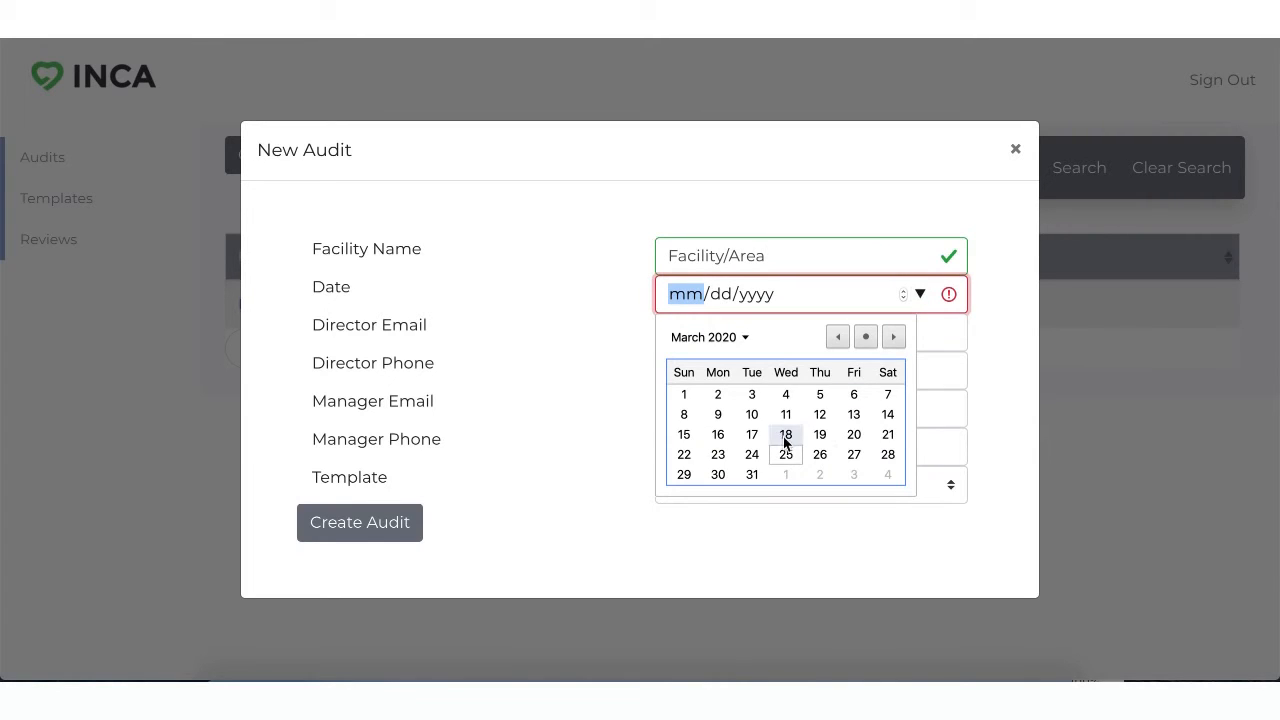
pyautogui.click(820, 454)
# Step: Enter the director's email for the new audit and copy the same address into the manager's email
pyautogui.click(740, 332)
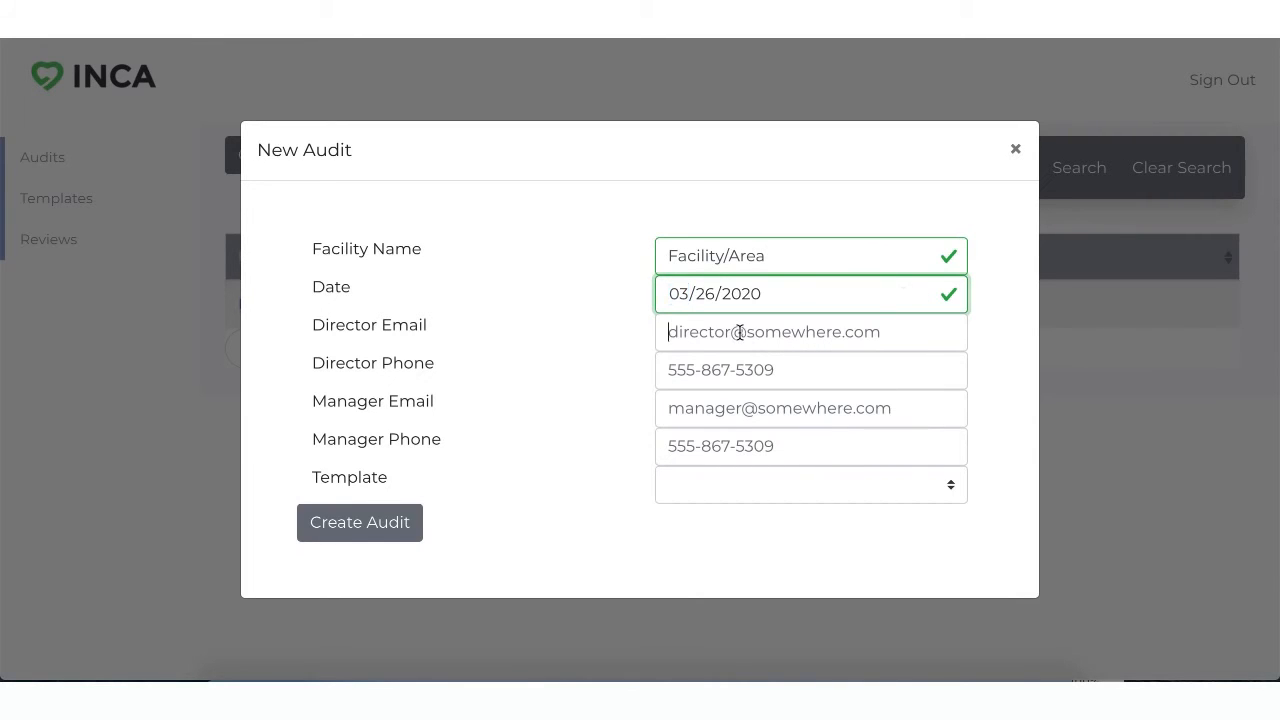
pyautogui.write('manager')
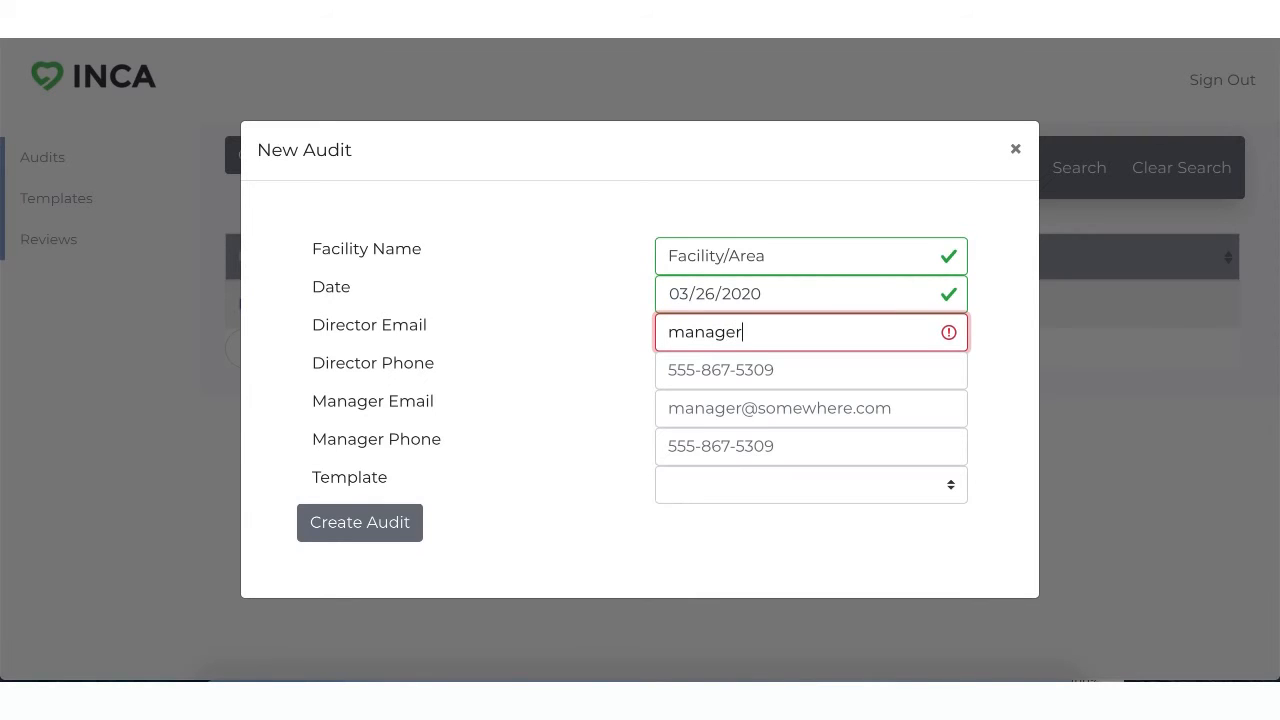
pyautogui.write('@email.com')
pyautogui.tripleClick(748, 332)
pyautogui.hotkey('ctrl', 'c')
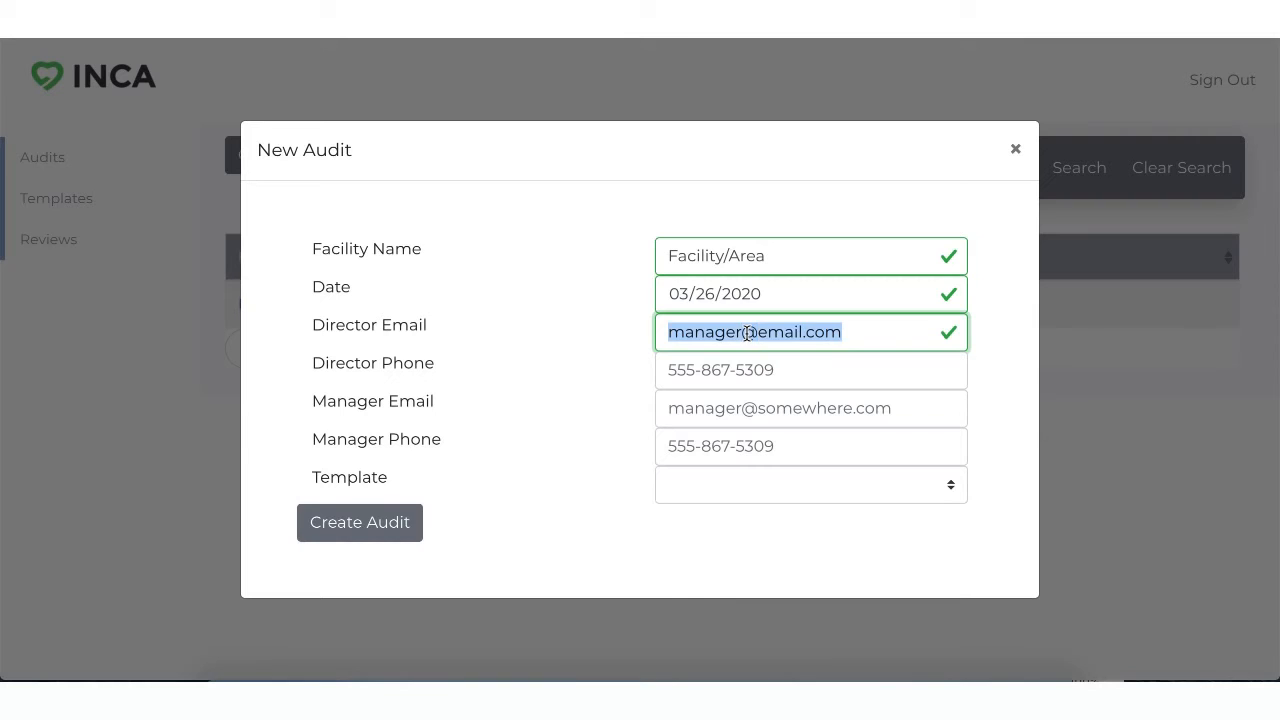
pyautogui.click(756, 414)
pyautogui.hotkey('ctrl', 'v')
# Step: Enter the director's phone number for the new audit and copy it into the manager's phone
pyautogui.click(671, 368)
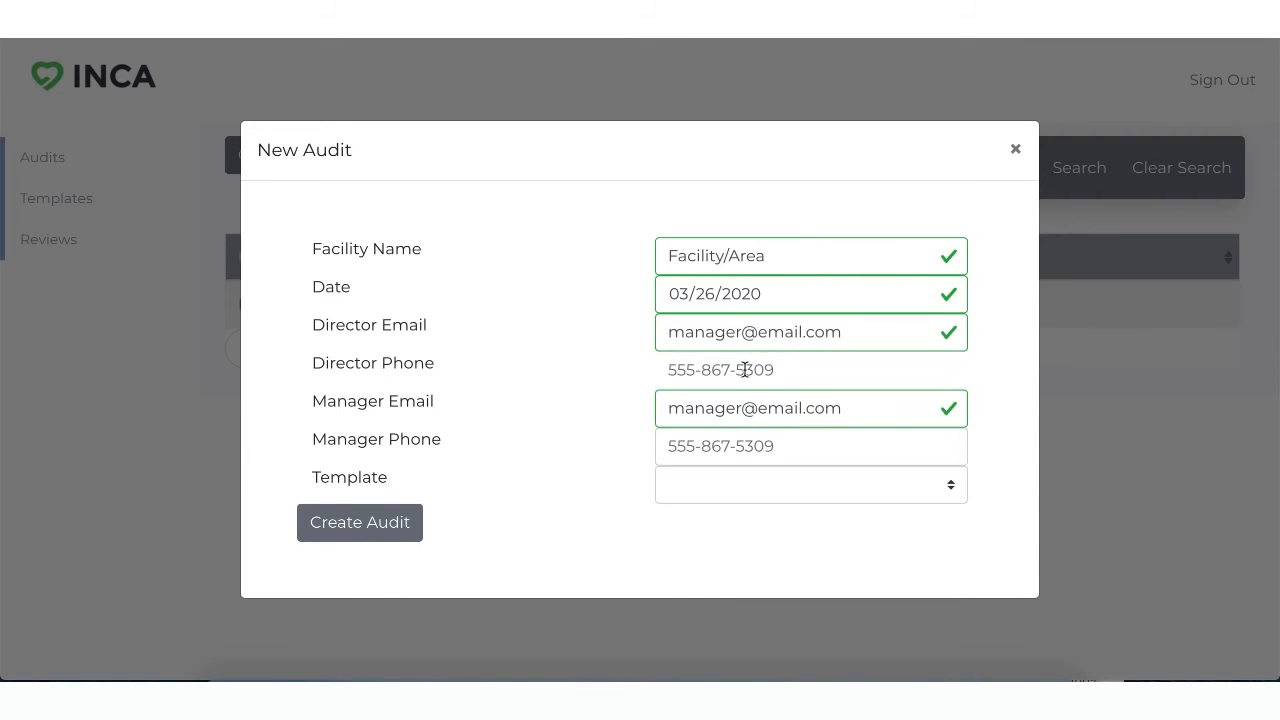
pyautogui.write('555-5')
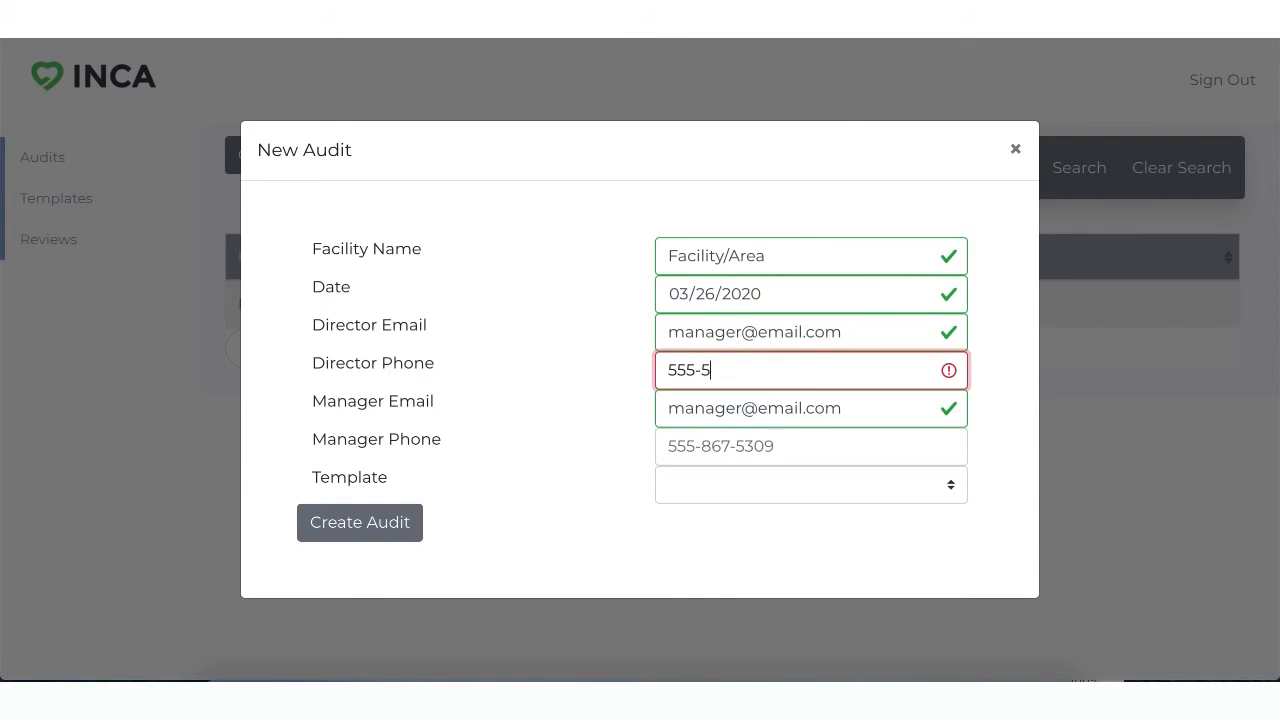
pyautogui.write('55-5555')
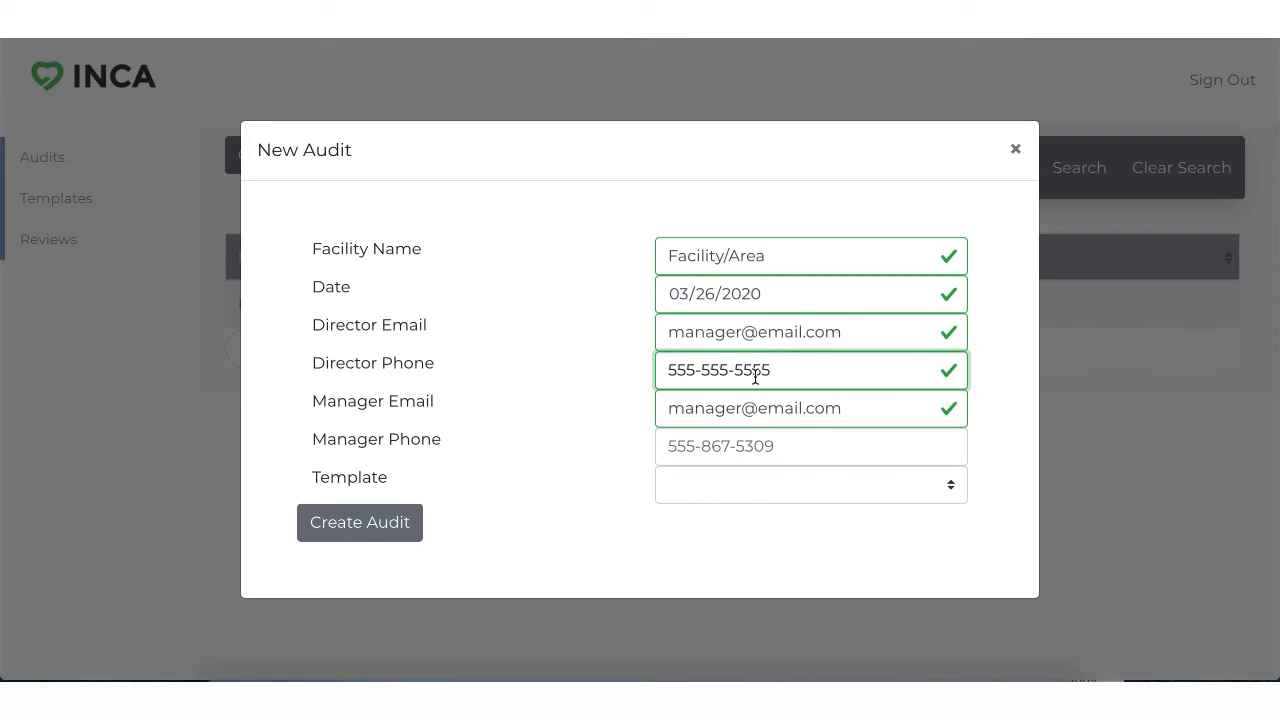
pyautogui.tripleClick(755, 372)
pyautogui.hotkey('ctrl', 'c')
pyautogui.click(784, 456)
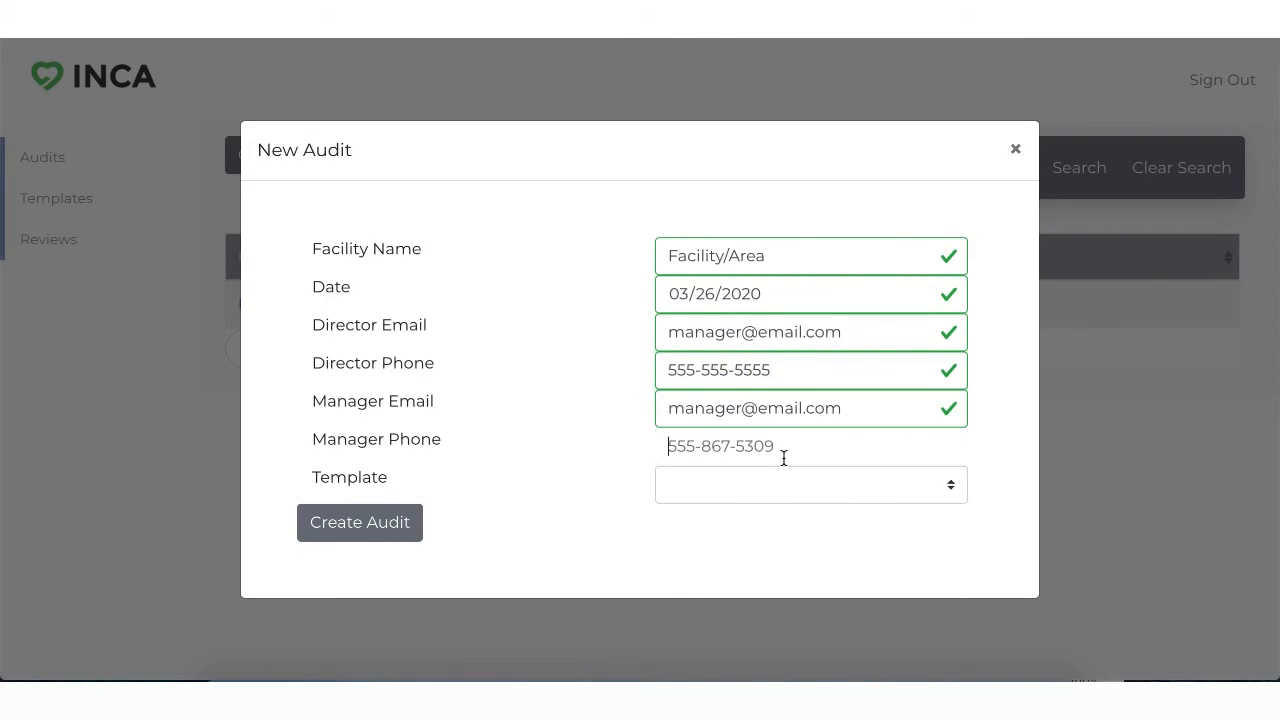
pyautogui.hotkey('ctrl', 'v')
# Step: Choose the template Template 1 Template 1 first audit for the new audit and create it
pyautogui.click(771, 496)
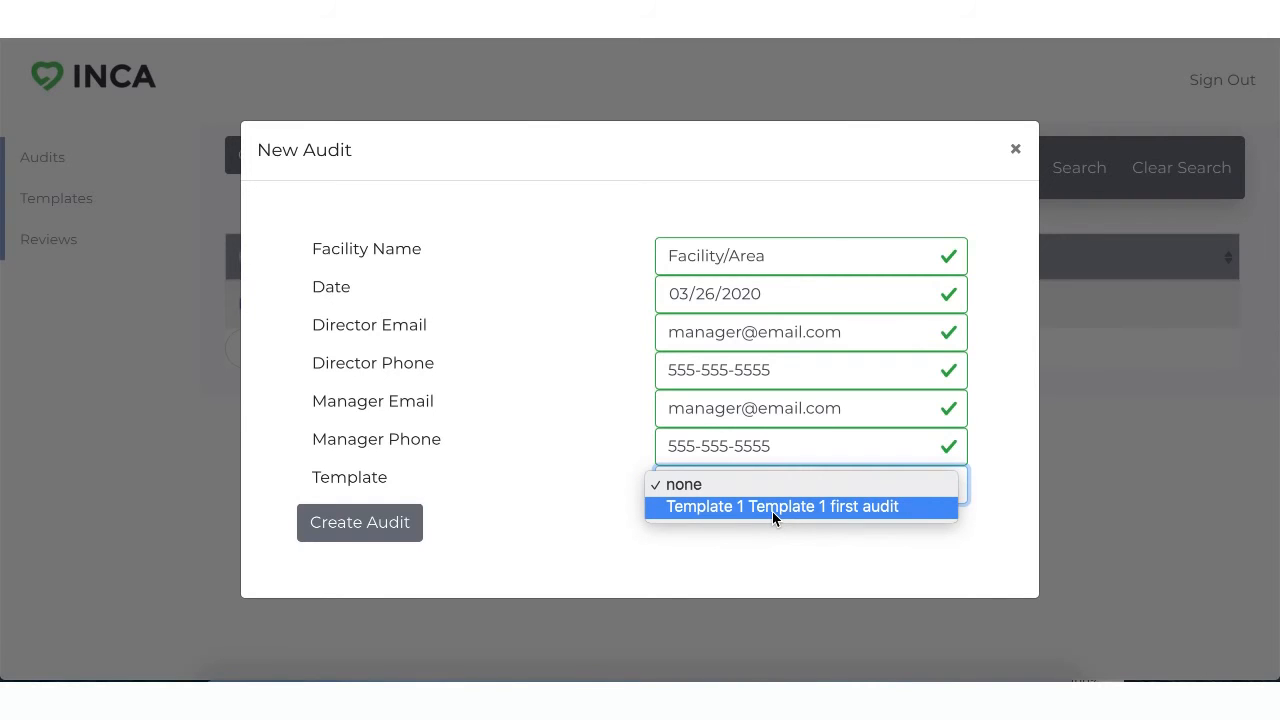
pyautogui.click(772, 511)
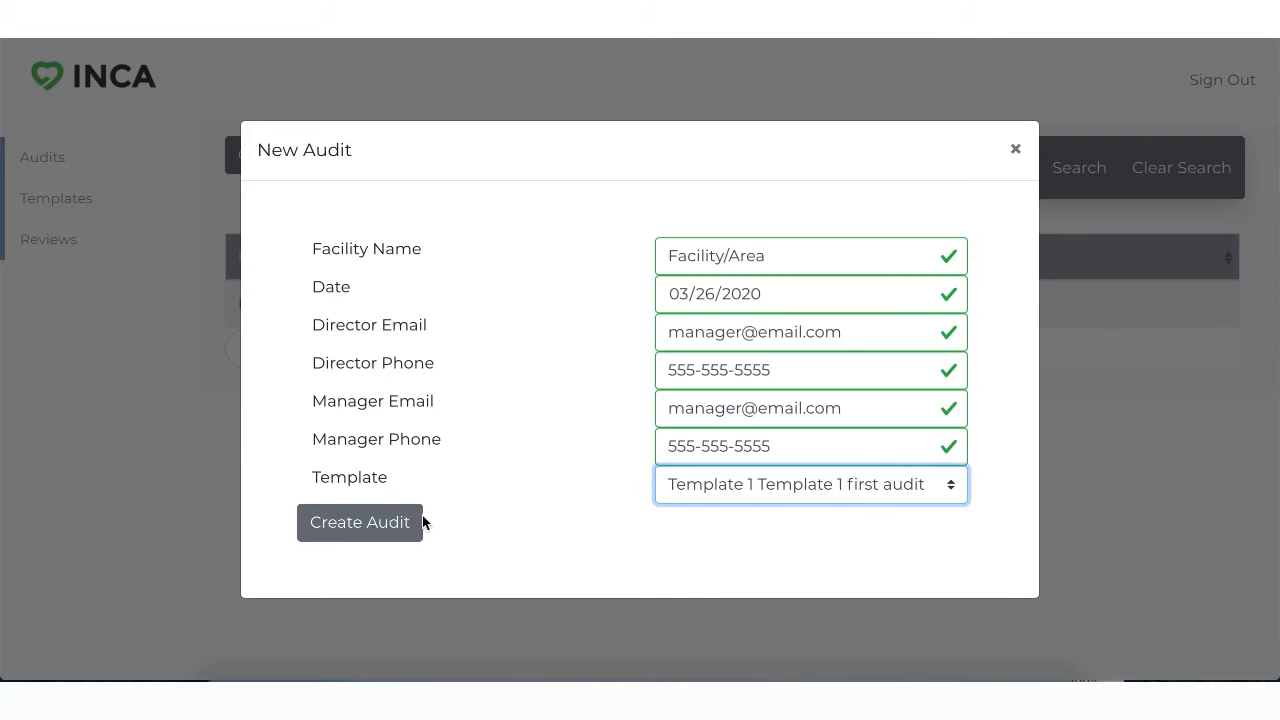
pyautogui.click(393, 521)
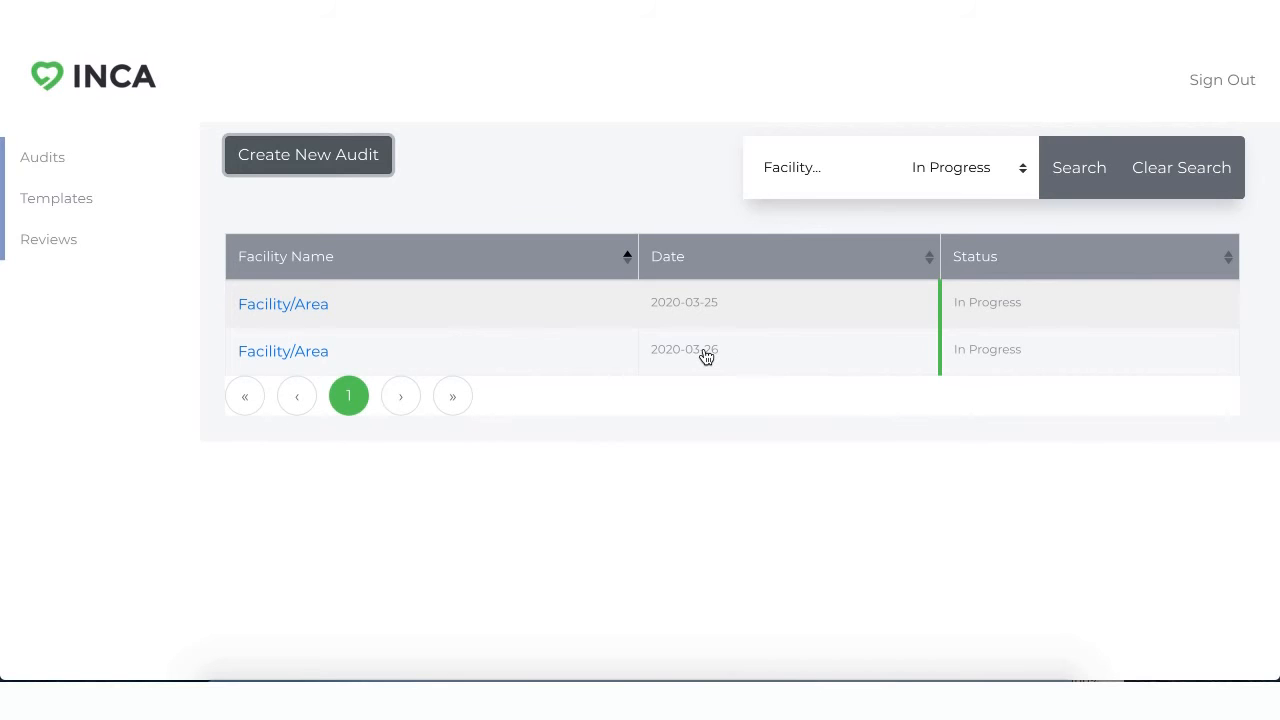
# Step: Open the Facility/Area audit dated 2020-03-26 and examine the items in its A1 checklist
pyautogui.click(281, 357)
pyautogui.scroll(-1, 543, 510)
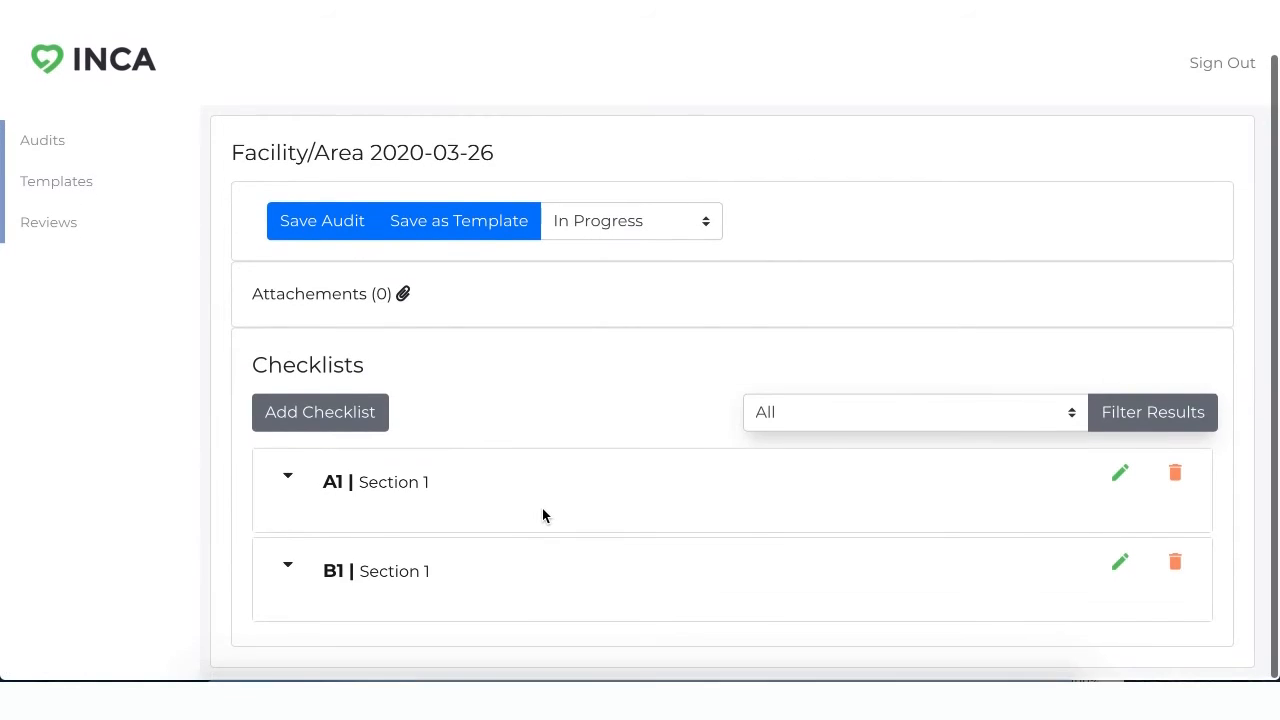
pyautogui.click(289, 480)
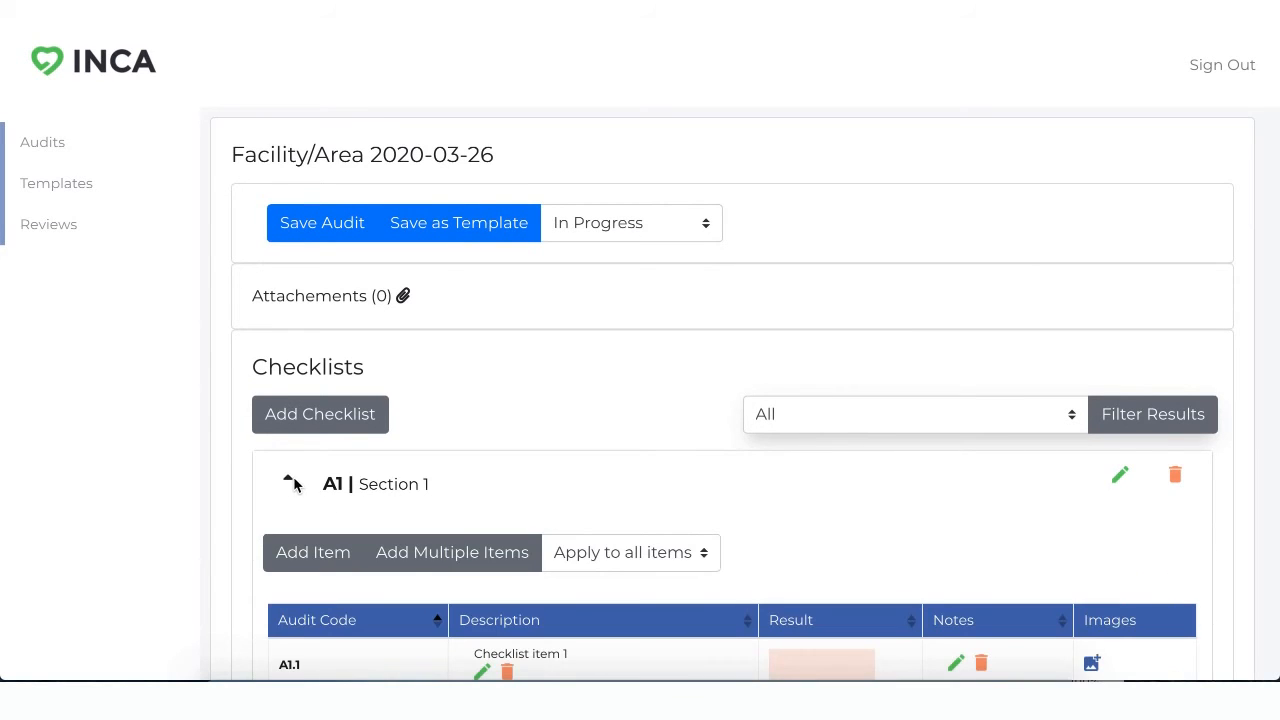
pyautogui.scroll(-2, 419, 571)
pyautogui.scroll(-4, 418, 570)
pyautogui.scroll(4, 418, 570)
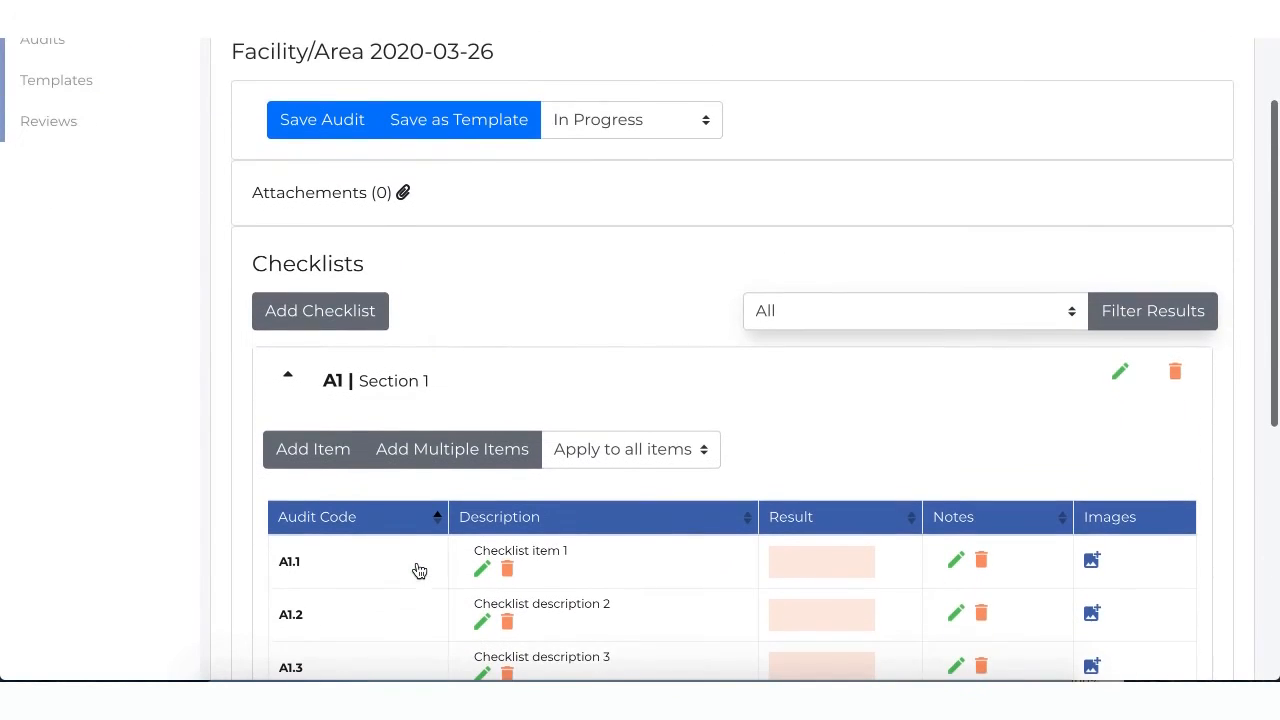
pyautogui.click(288, 377)
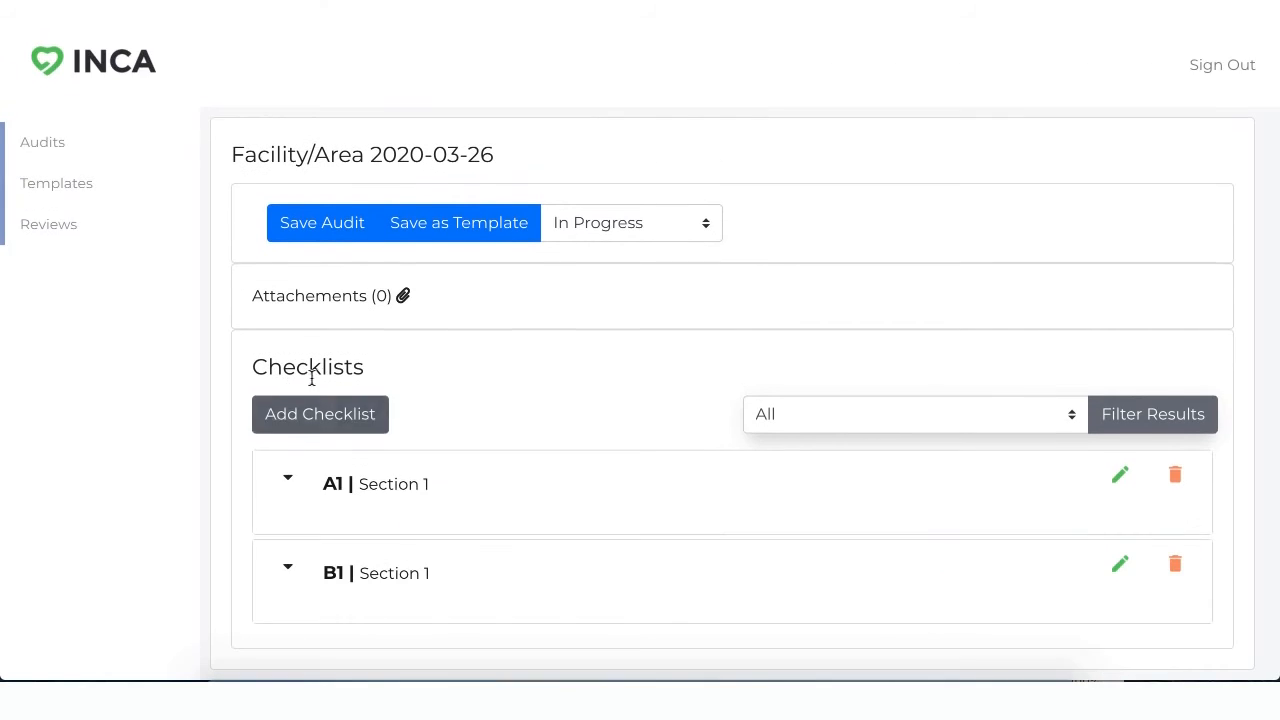
# Step: Open the Facility/Area audit dated 2020-03-25 and expand its A1 checklist
pyautogui.click(46, 163)
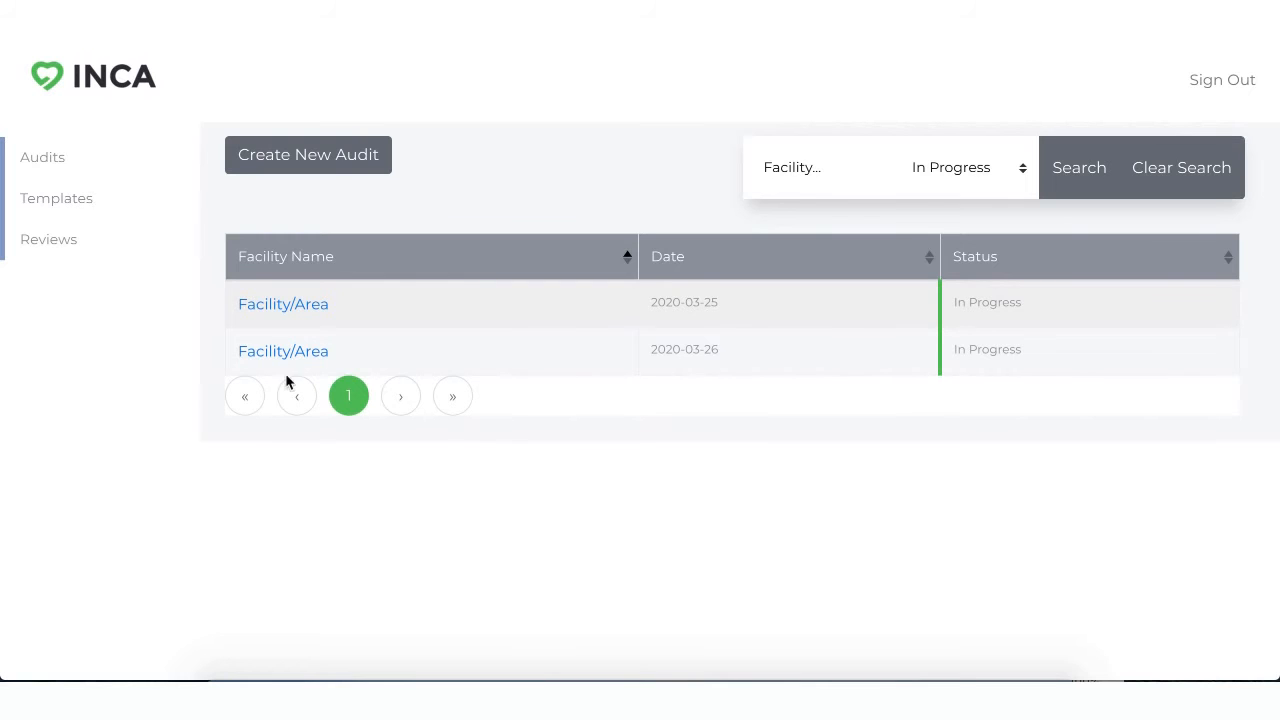
pyautogui.click(289, 308)
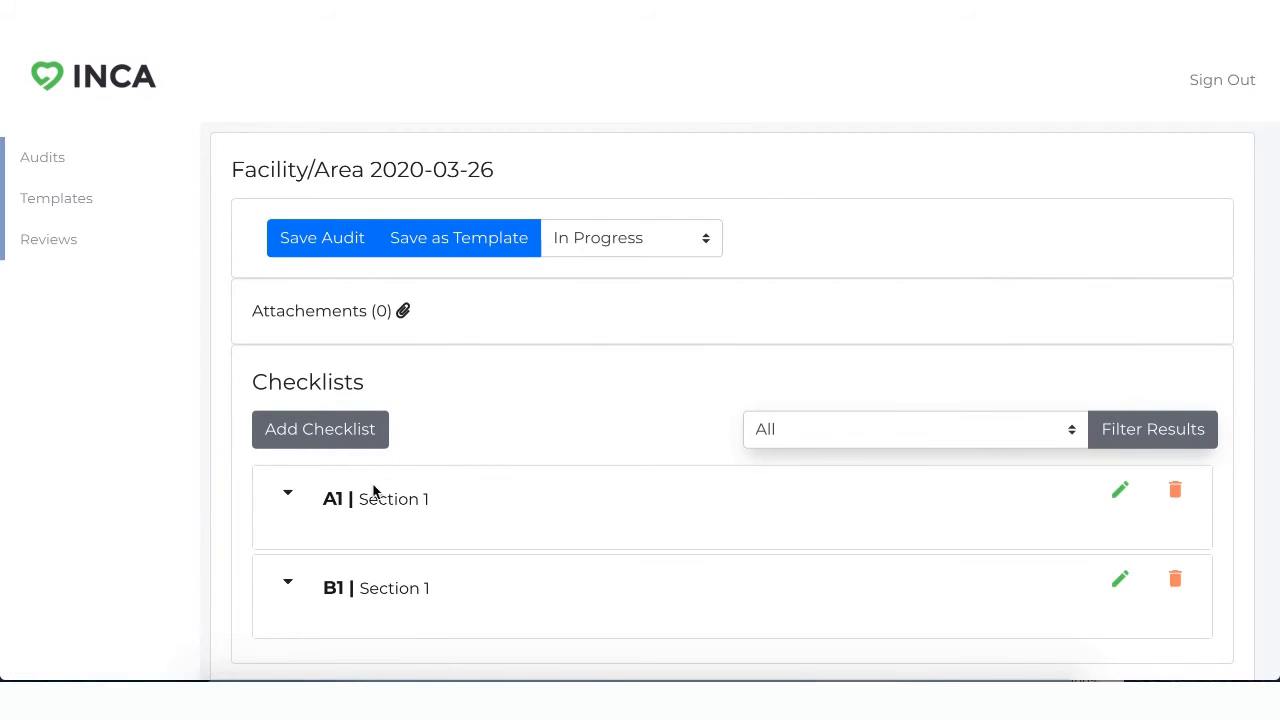
pyautogui.click(288, 500)
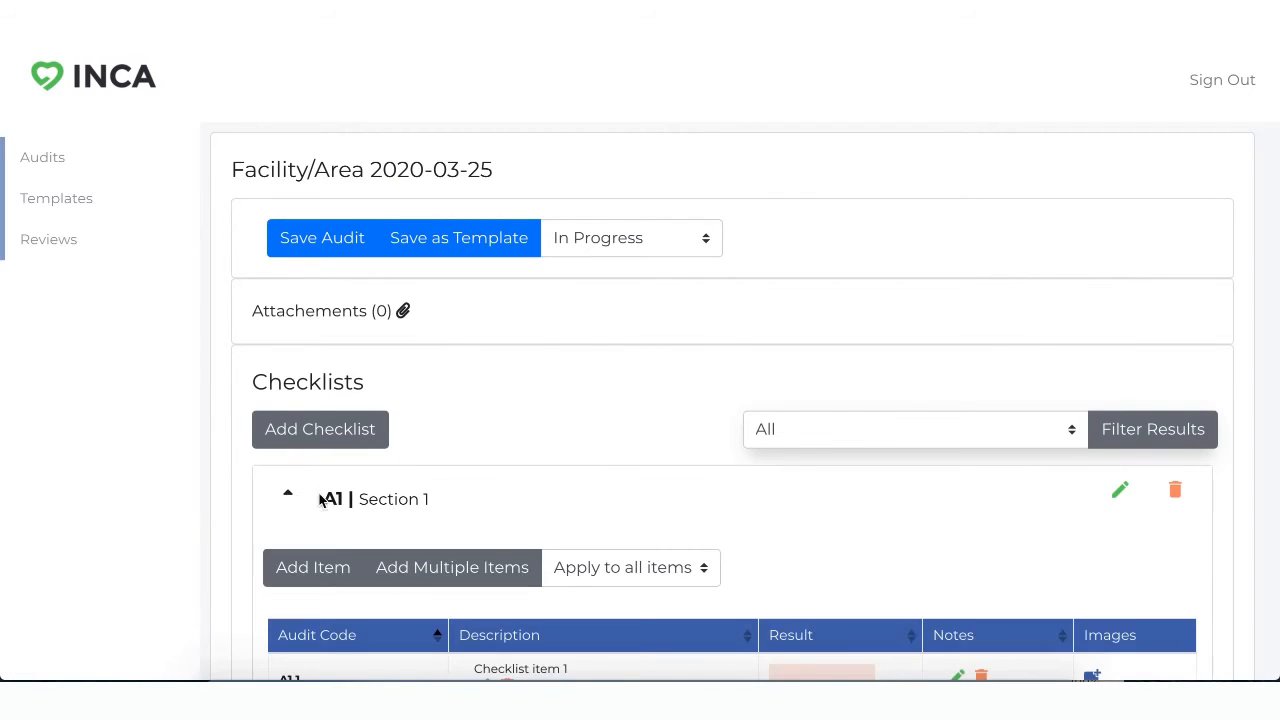
pyautogui.scroll(-3, 586, 563)
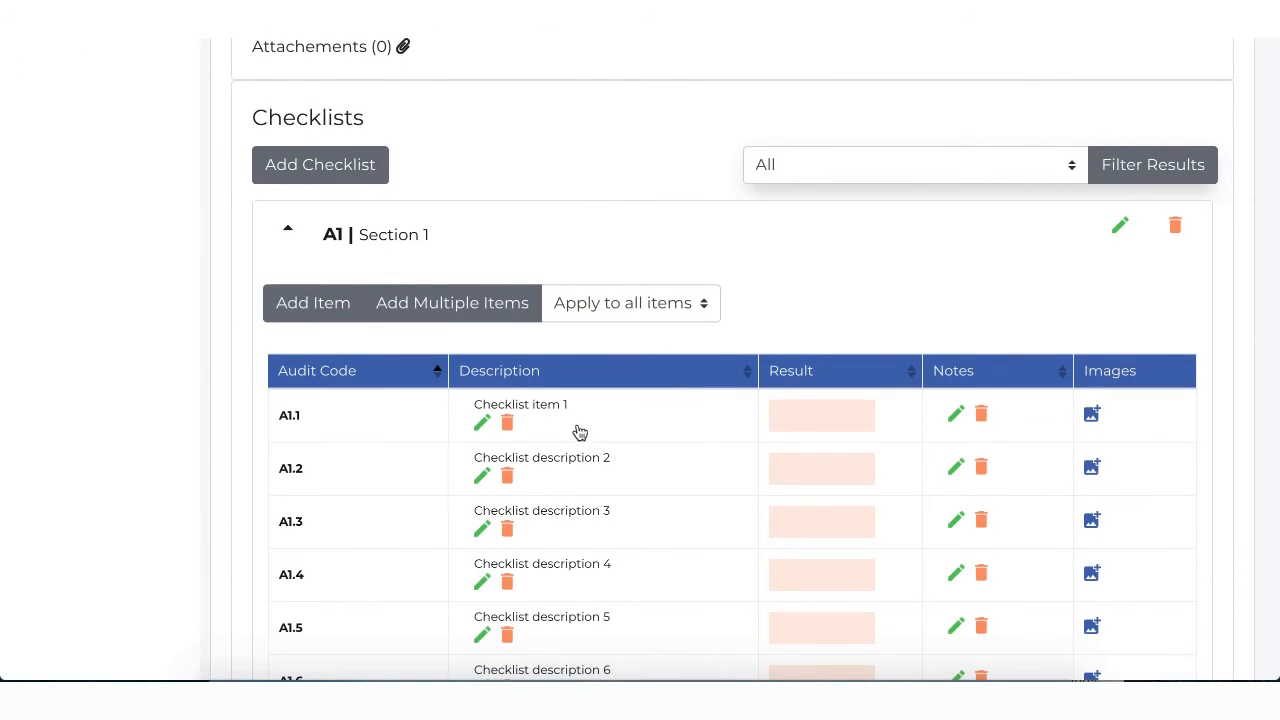
# Step: Set the results of items A1.1 and A1.2 to Pass and item A1.3 to Fail
pyautogui.click(846, 407)
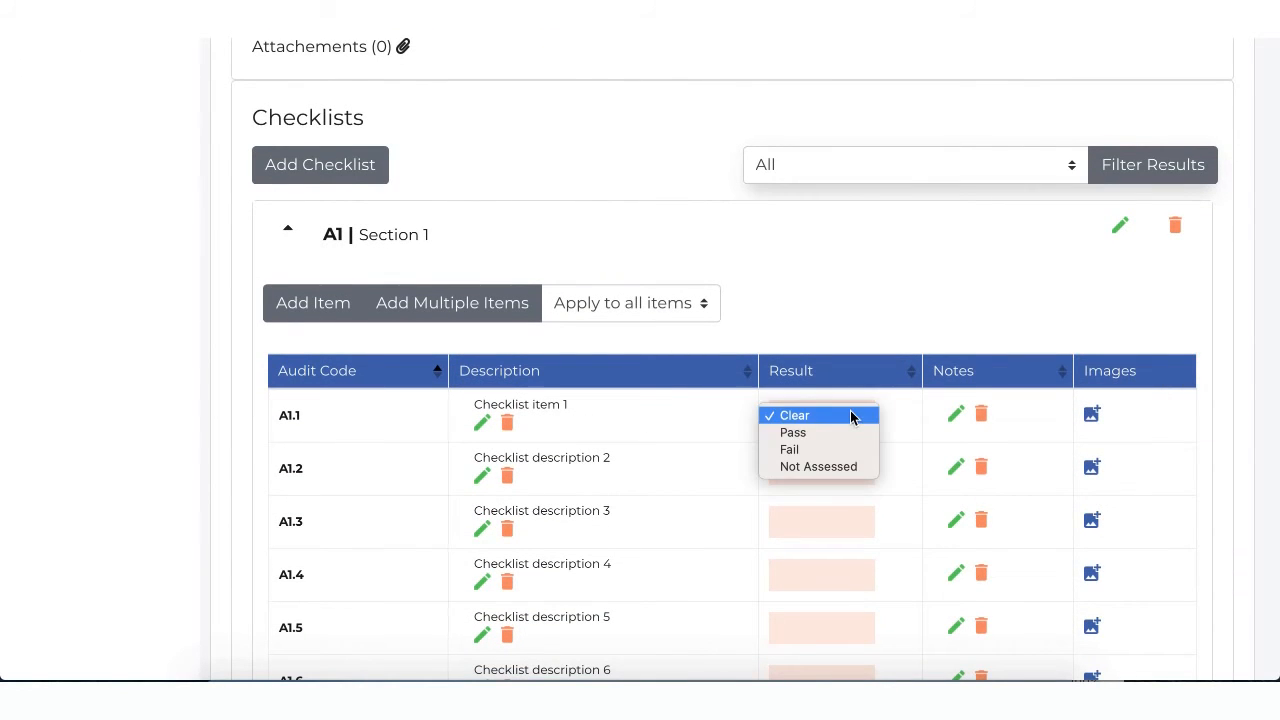
pyautogui.click(848, 433)
pyautogui.click(837, 468)
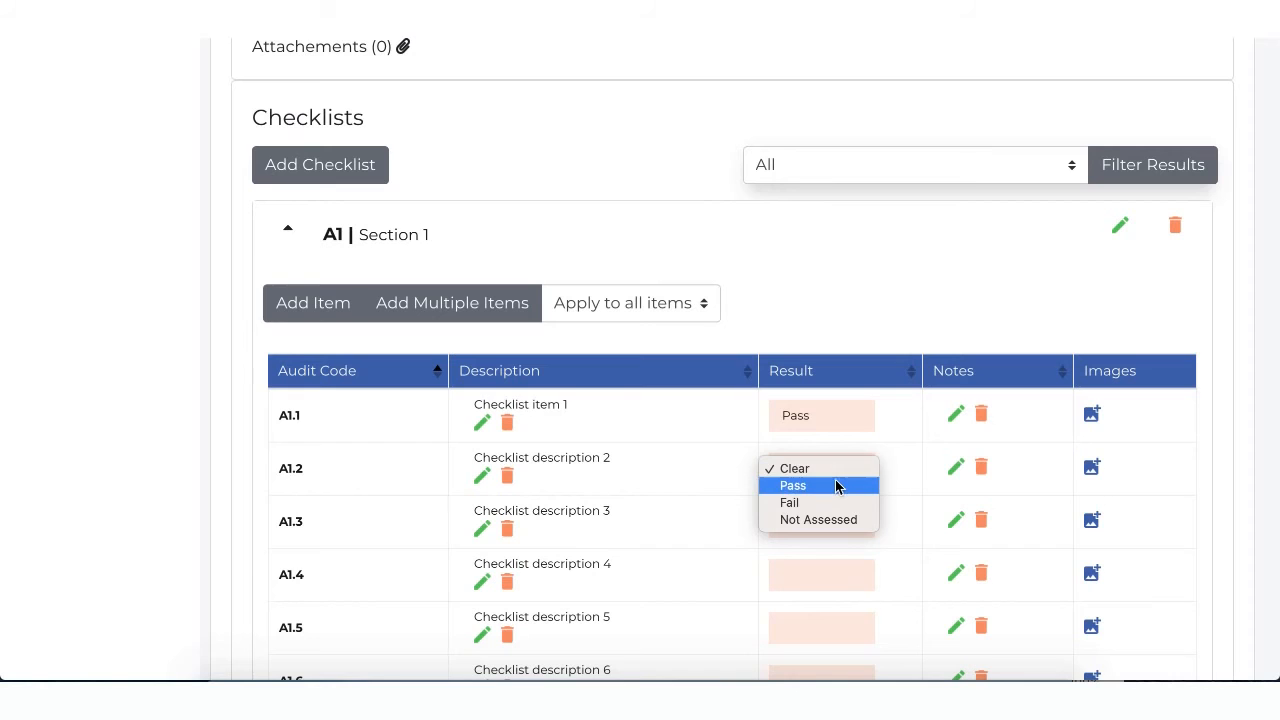
pyautogui.click(834, 486)
pyautogui.click(820, 536)
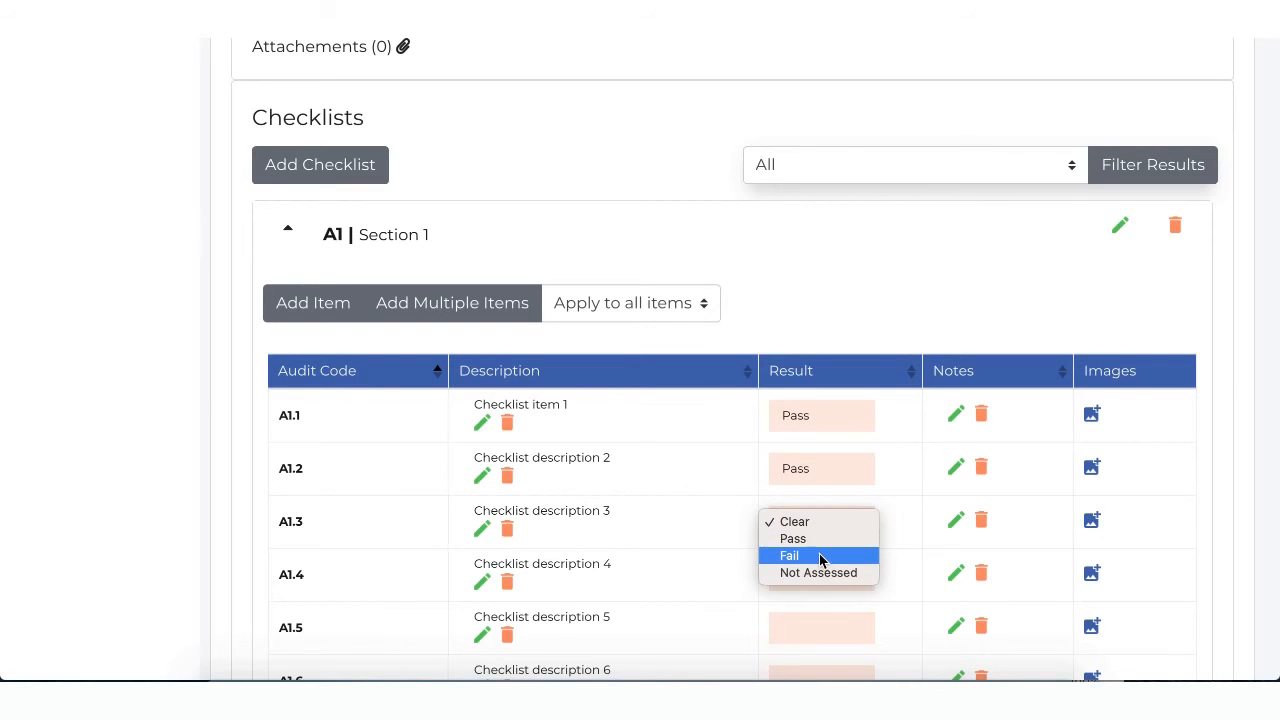
pyautogui.click(820, 556)
# Step: Apply the result Pass to all items of checklist A1, and change item A1.3 to Fail
pyautogui.scroll(-2, 798, 500)
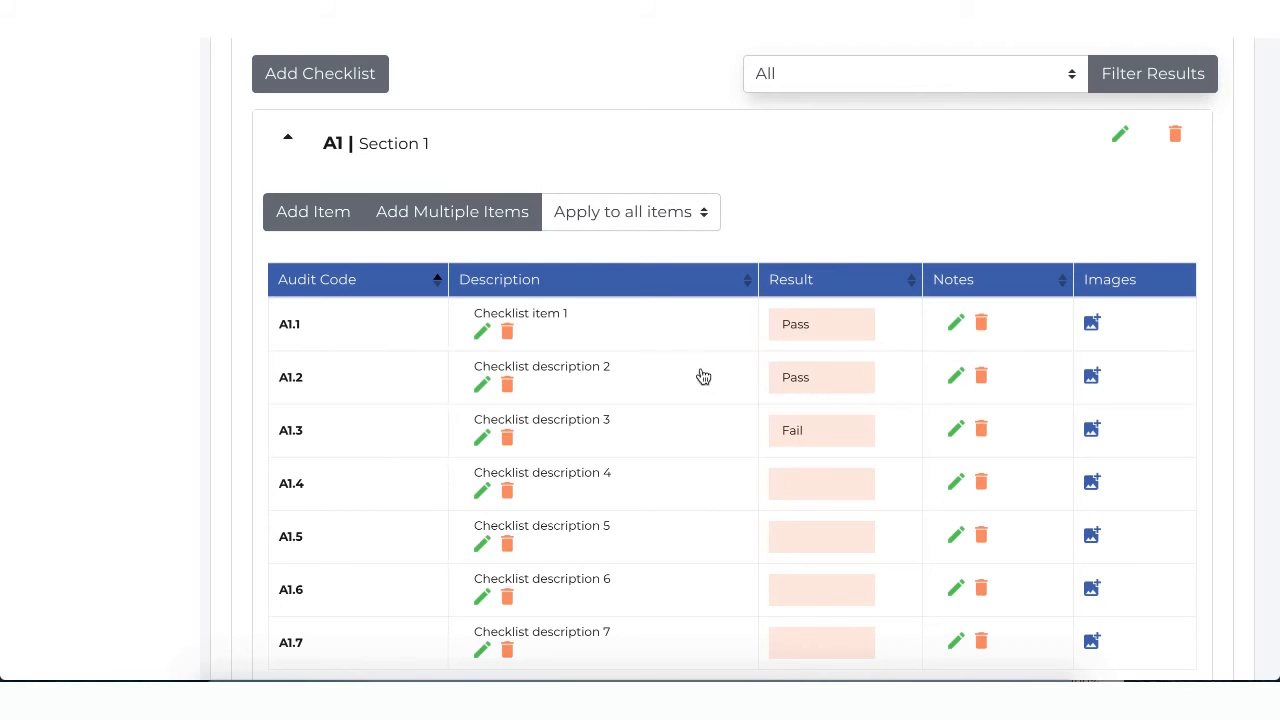
pyautogui.click(664, 224)
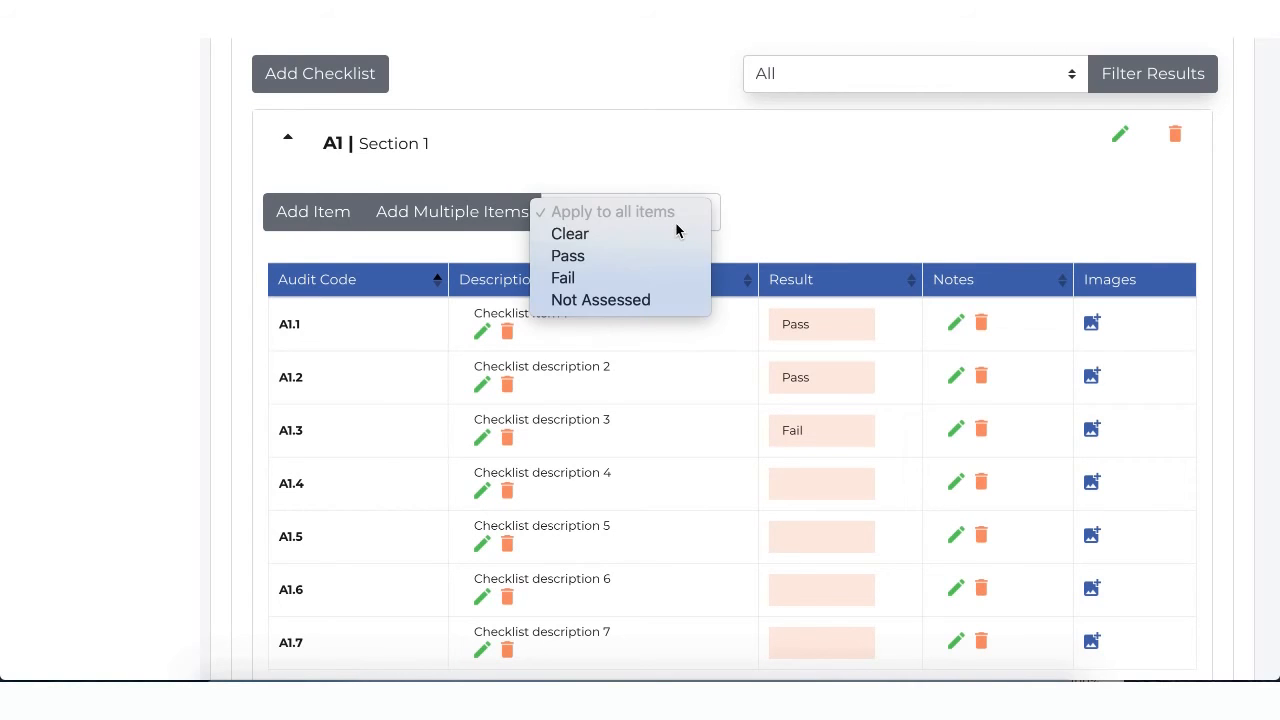
pyautogui.click(672, 258)
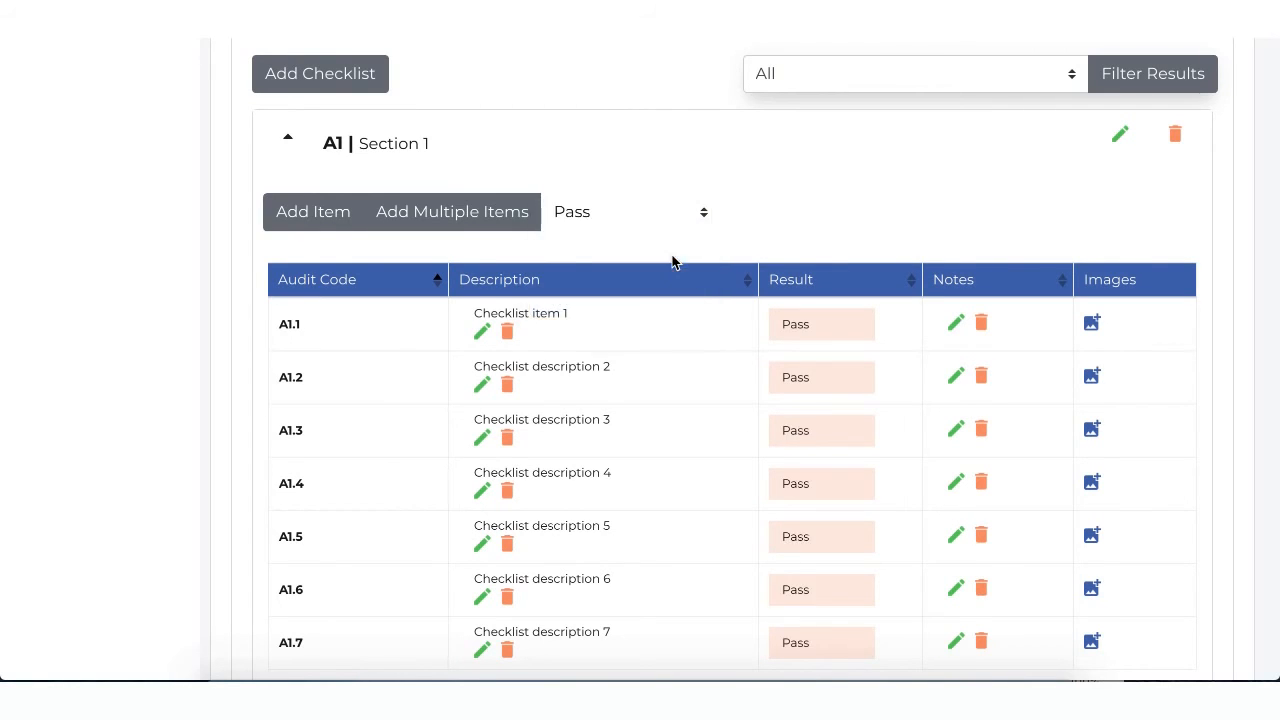
pyautogui.scroll(-2, 820, 390)
pyautogui.scroll(1, 820, 390)
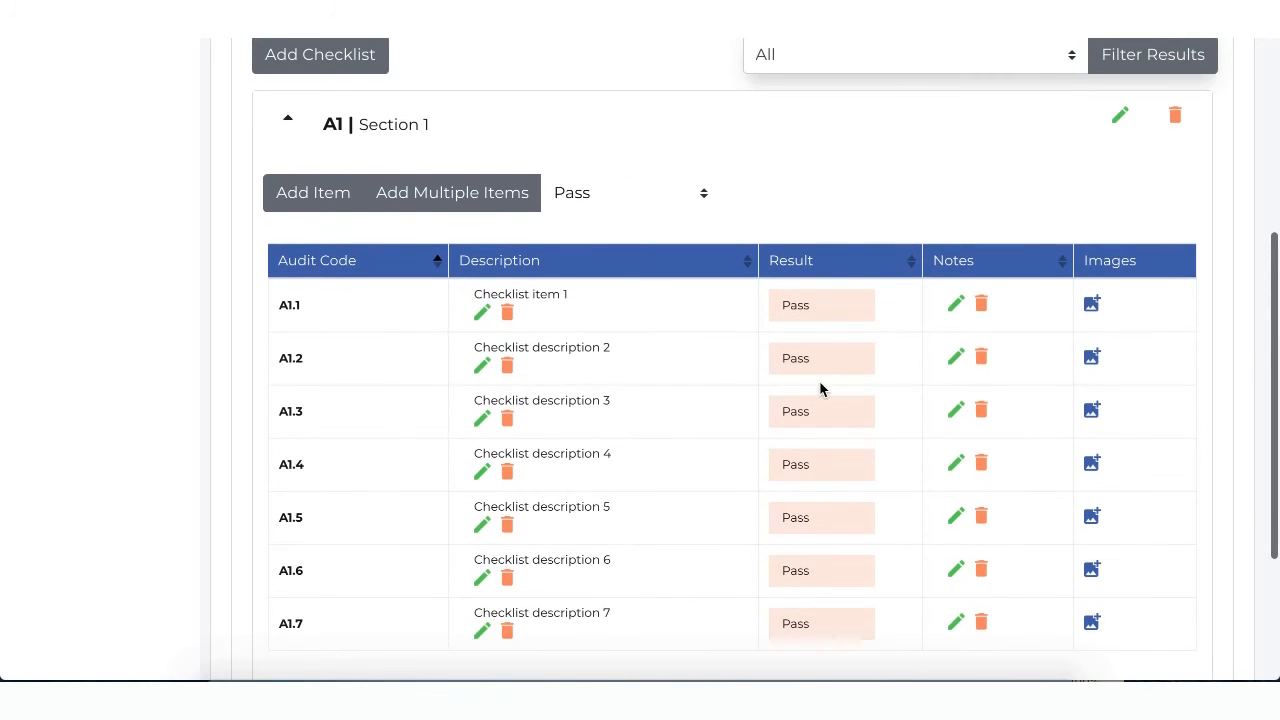
pyautogui.click(818, 404)
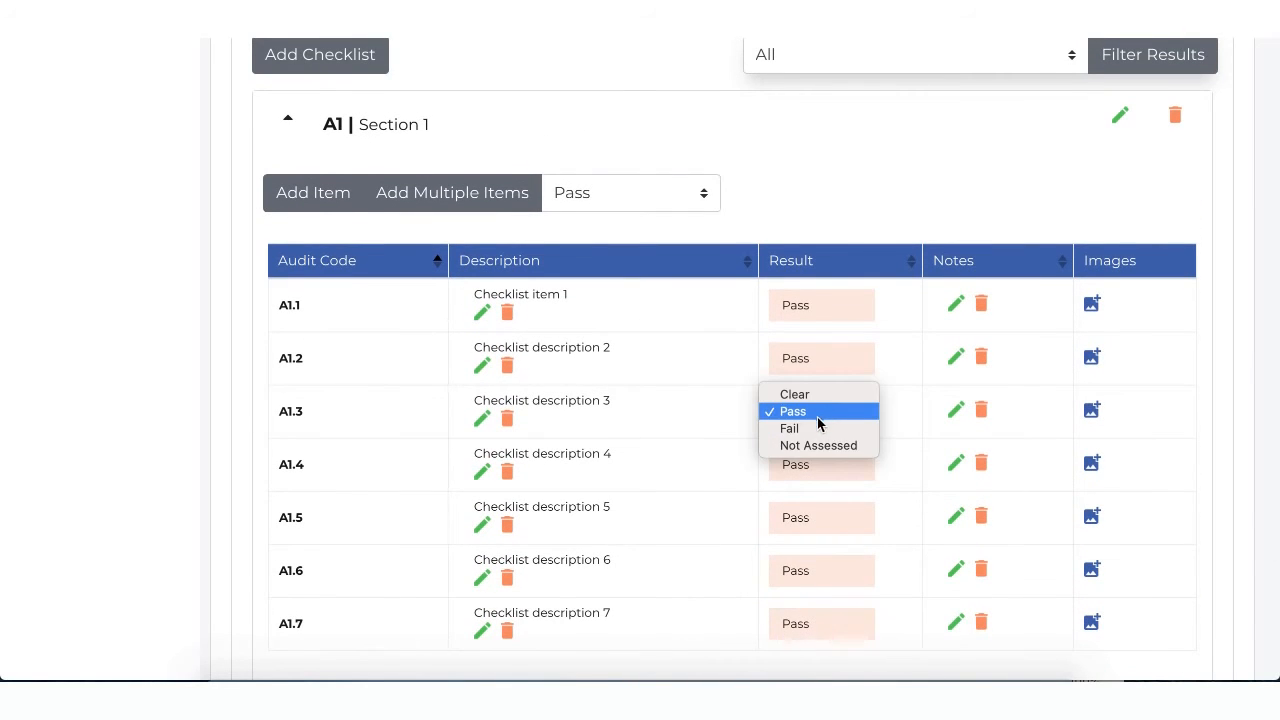
pyautogui.click(814, 429)
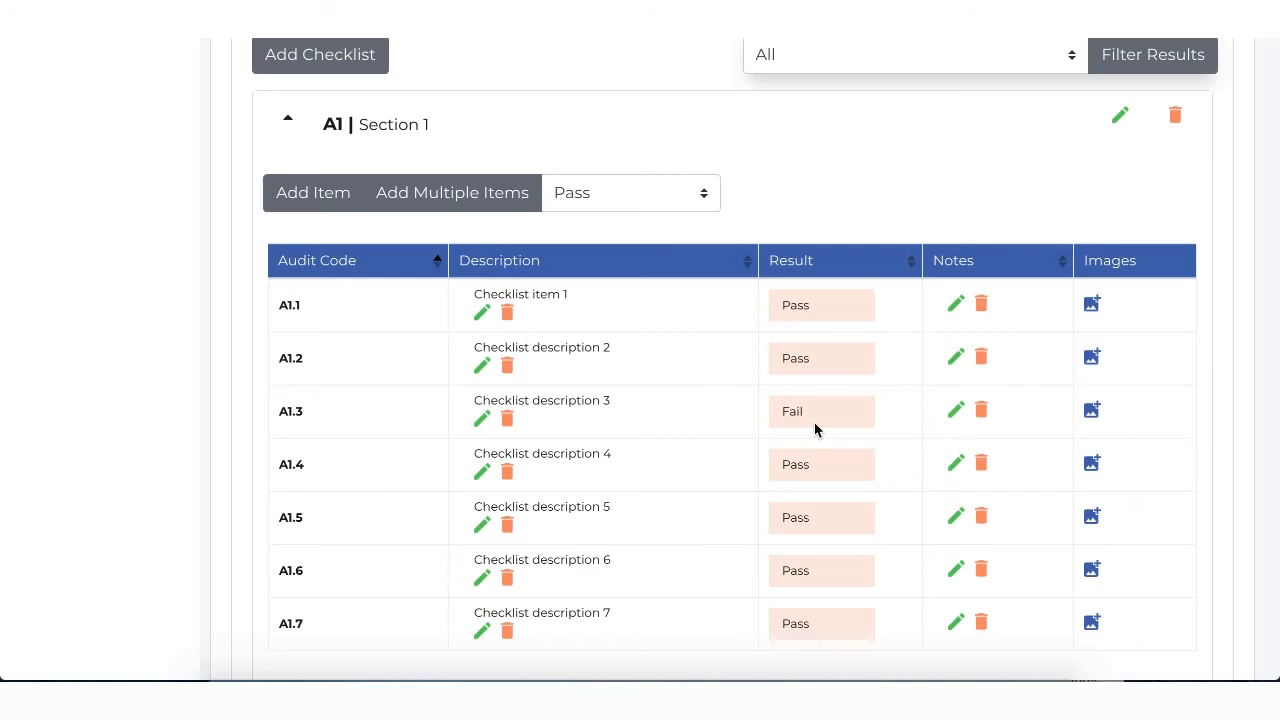
# Step: Add the note "Failed upon inspection" to checklist item A1.3
pyautogui.click(956, 416)
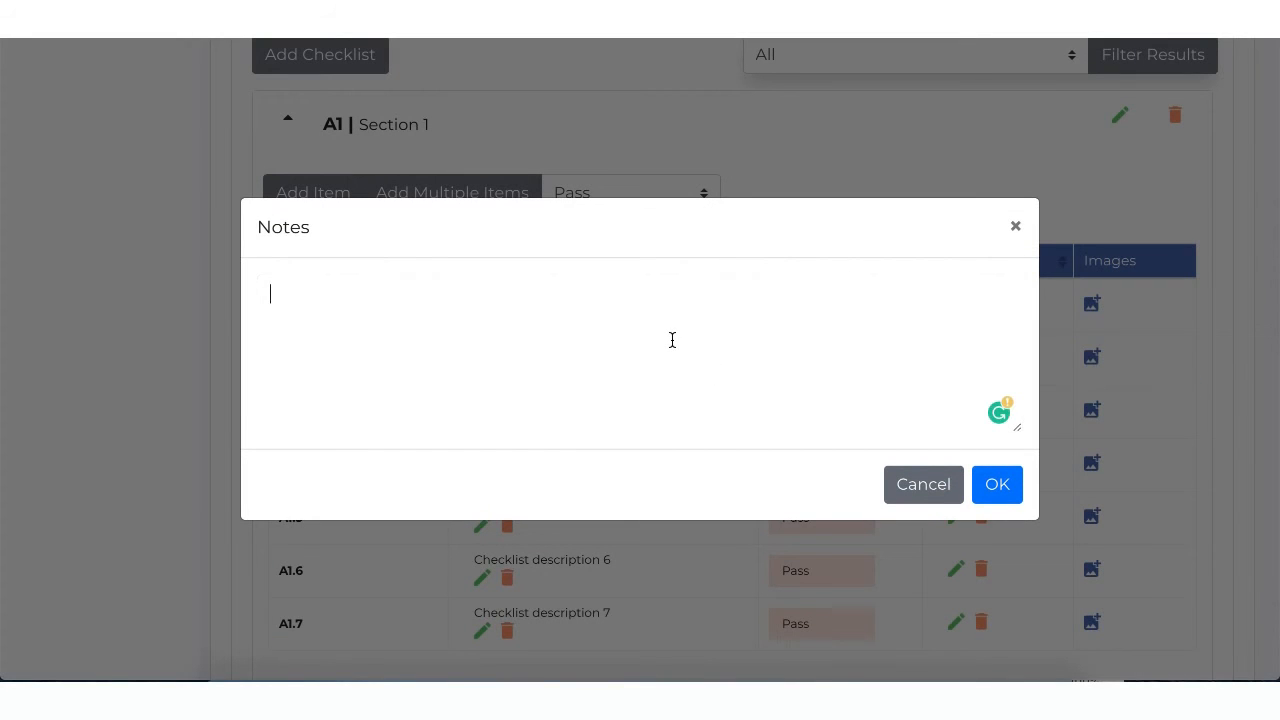
pyautogui.write('Failed upon inspection')
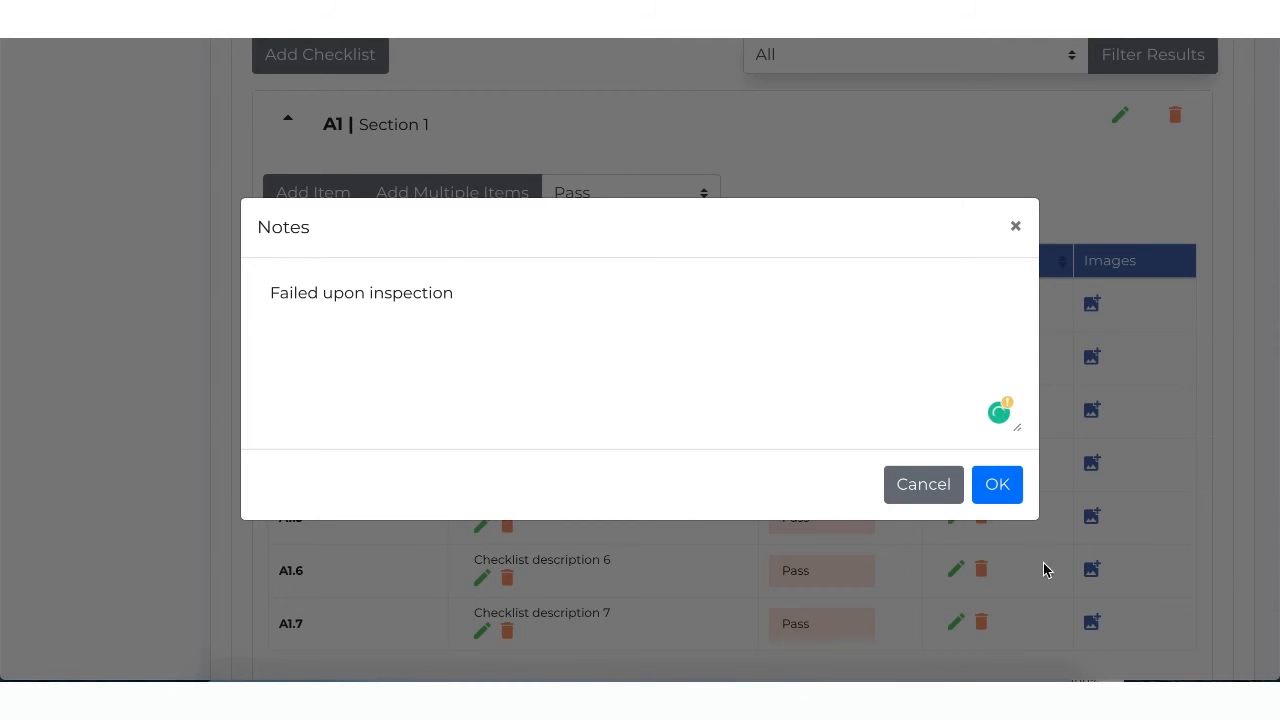
pyautogui.click(1001, 494)
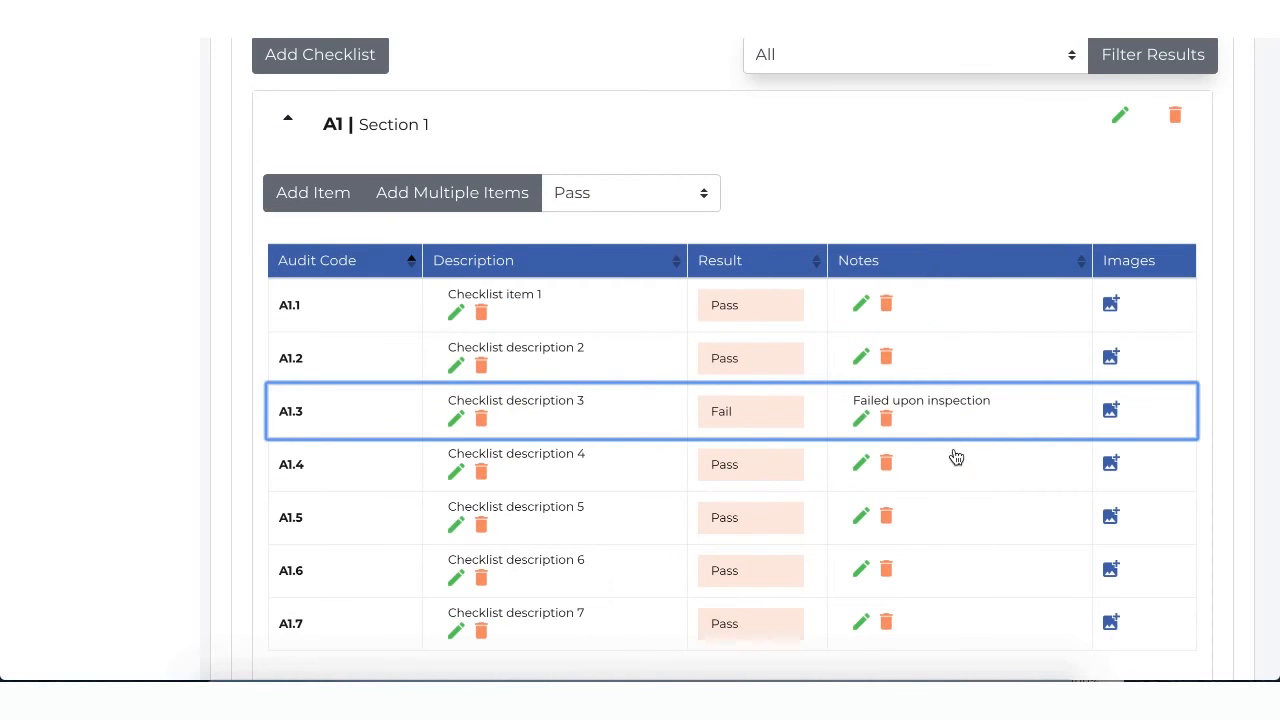
# Step: View the image upload options for item A1.3 and close them without choosing a file
pyautogui.click(1112, 412)
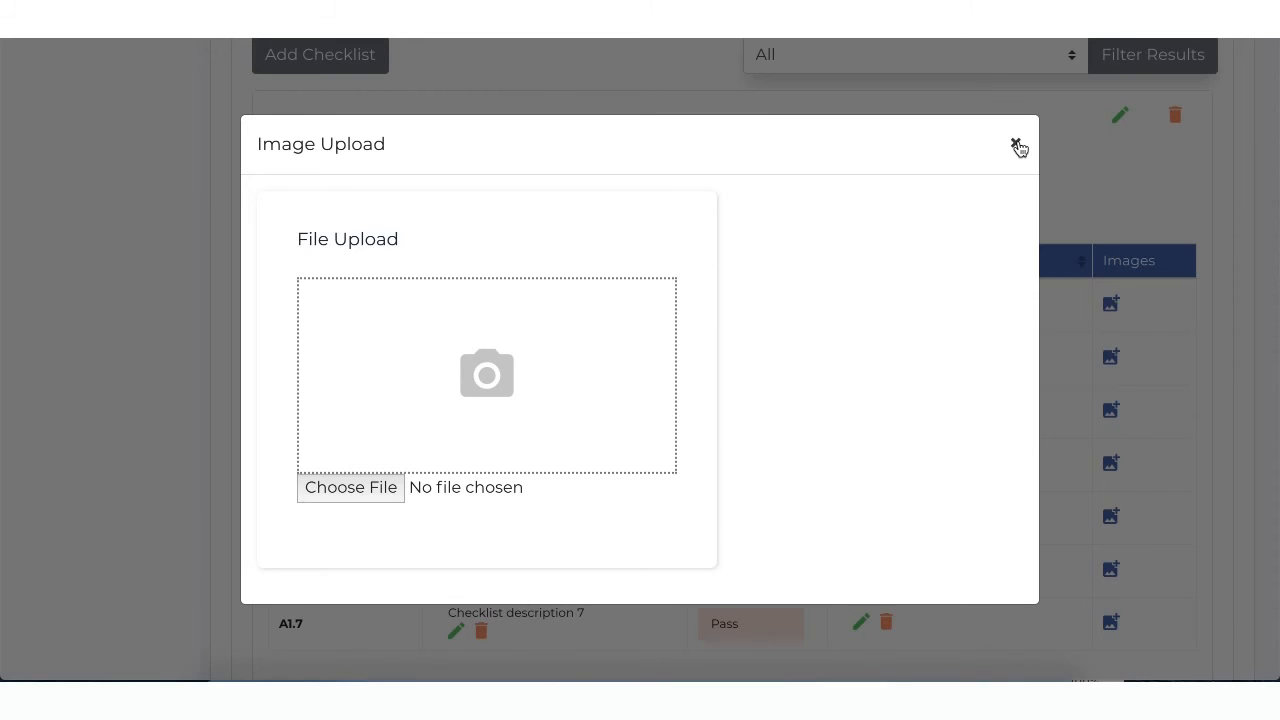
pyautogui.click(1016, 145)
pyautogui.scroll(-2, 851, 351)
pyautogui.scroll(1, 846, 351)
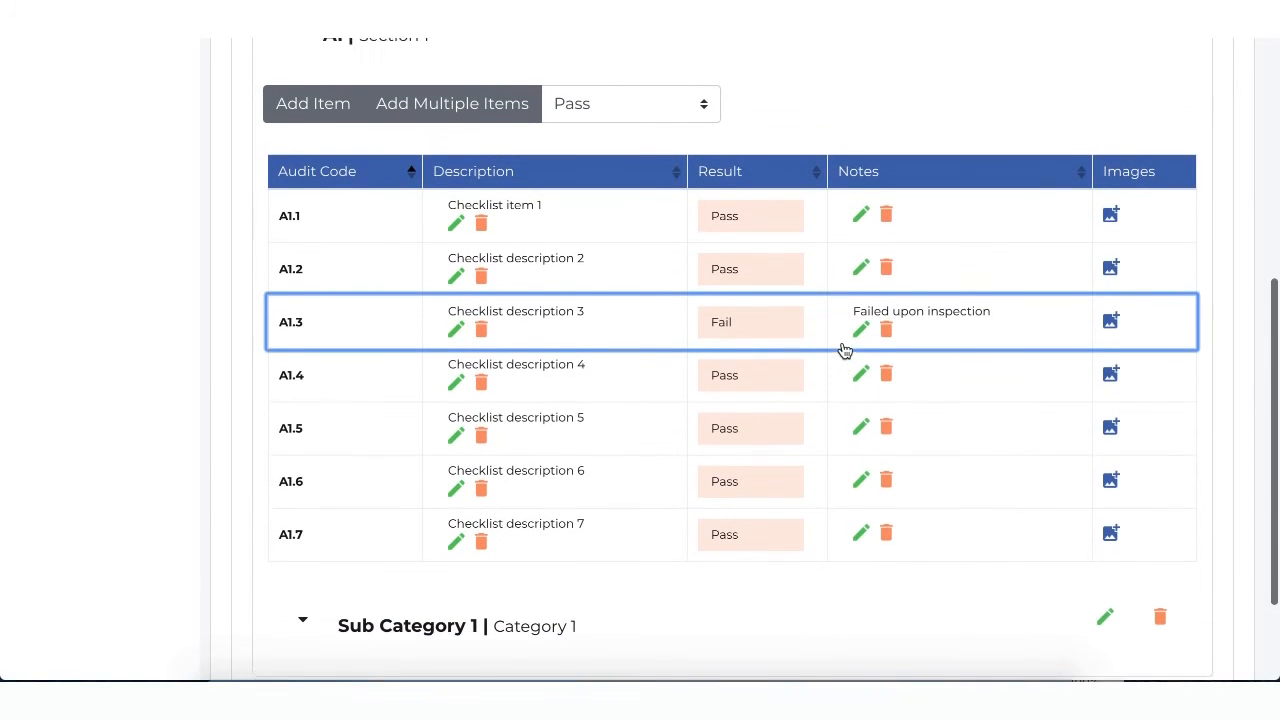
# Step: Change the status of the 2020-03-25 audit to In Review
pyautogui.scroll(1, 845, 350)
pyautogui.scroll(1, 845, 350)
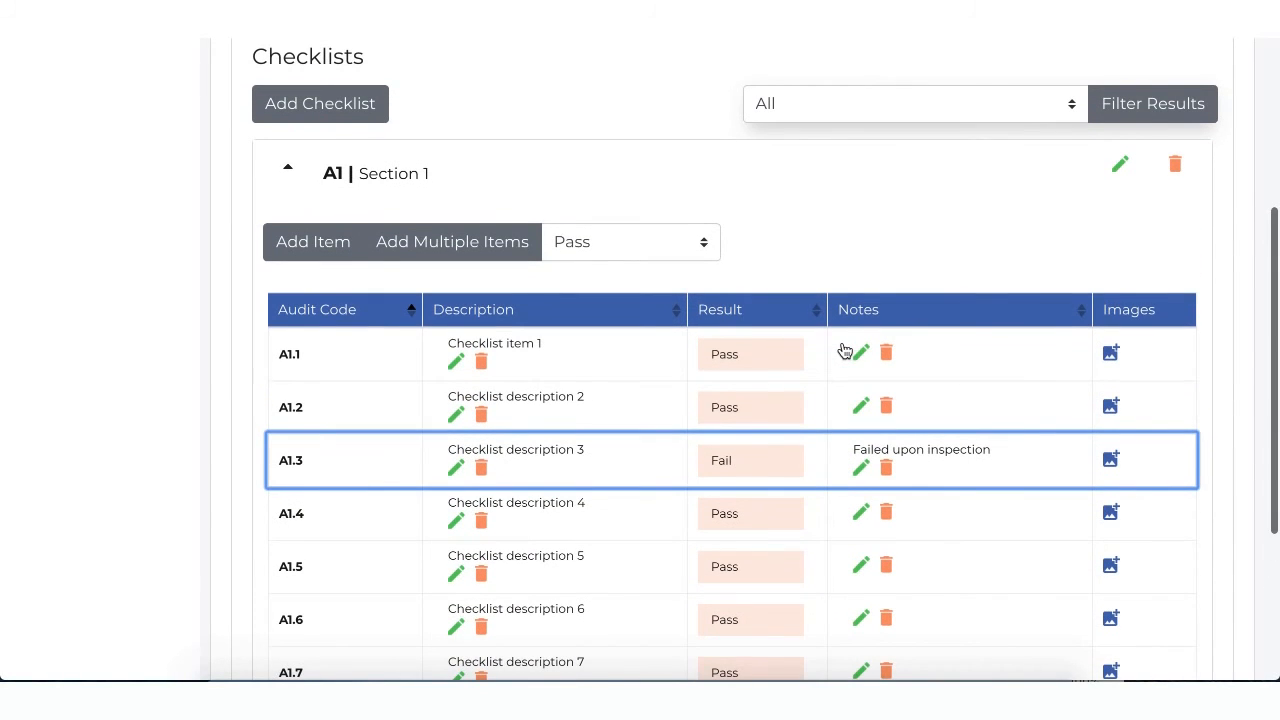
pyautogui.scroll(3, 843, 350)
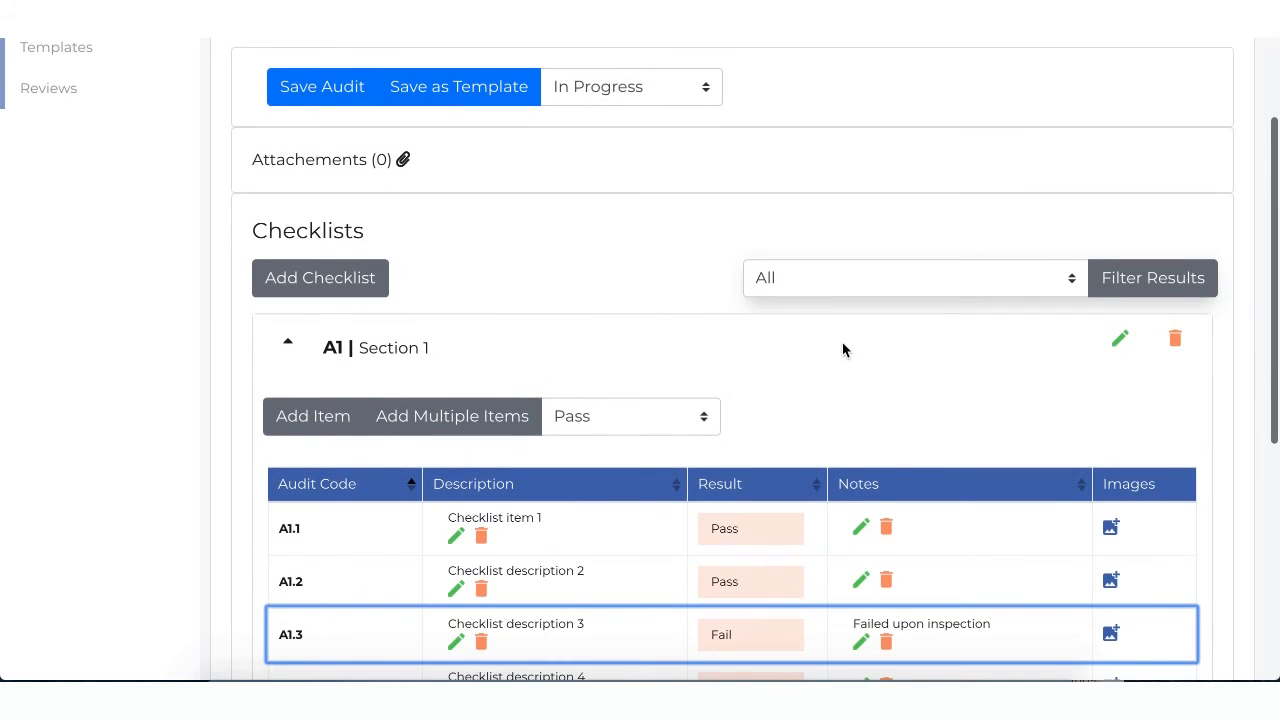
pyautogui.scroll(1, 842, 349)
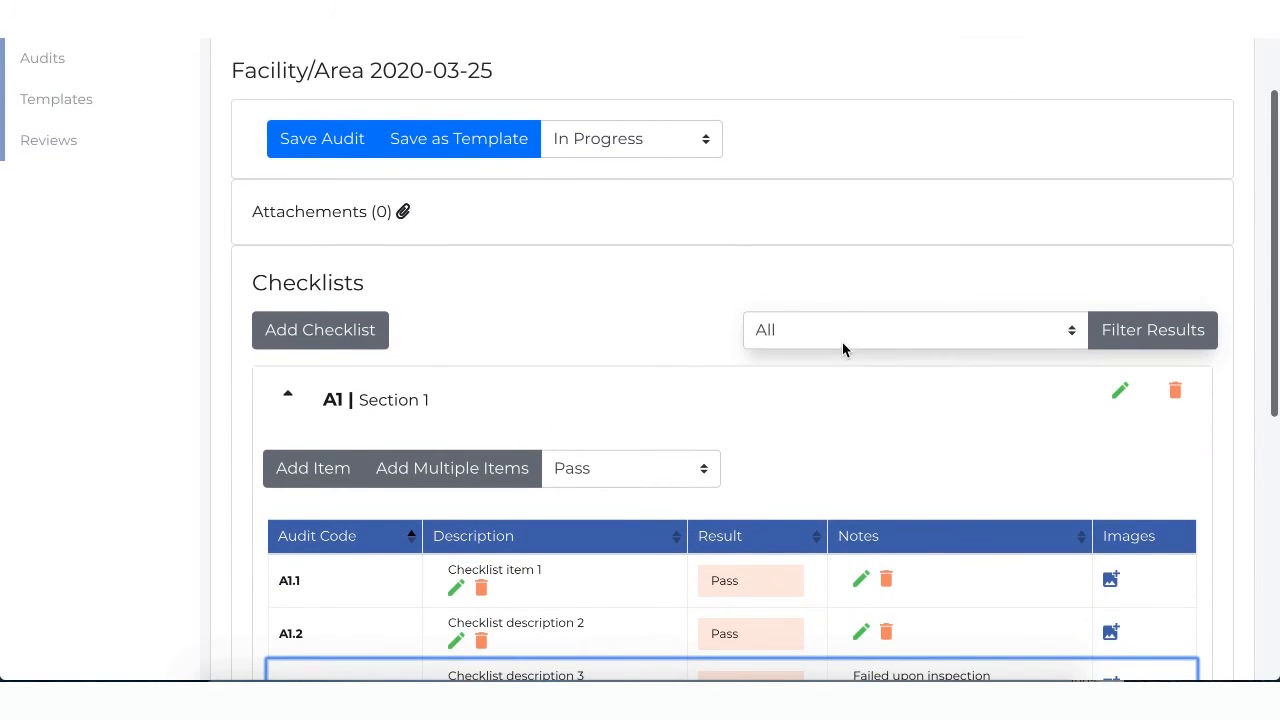
pyautogui.click(572, 150)
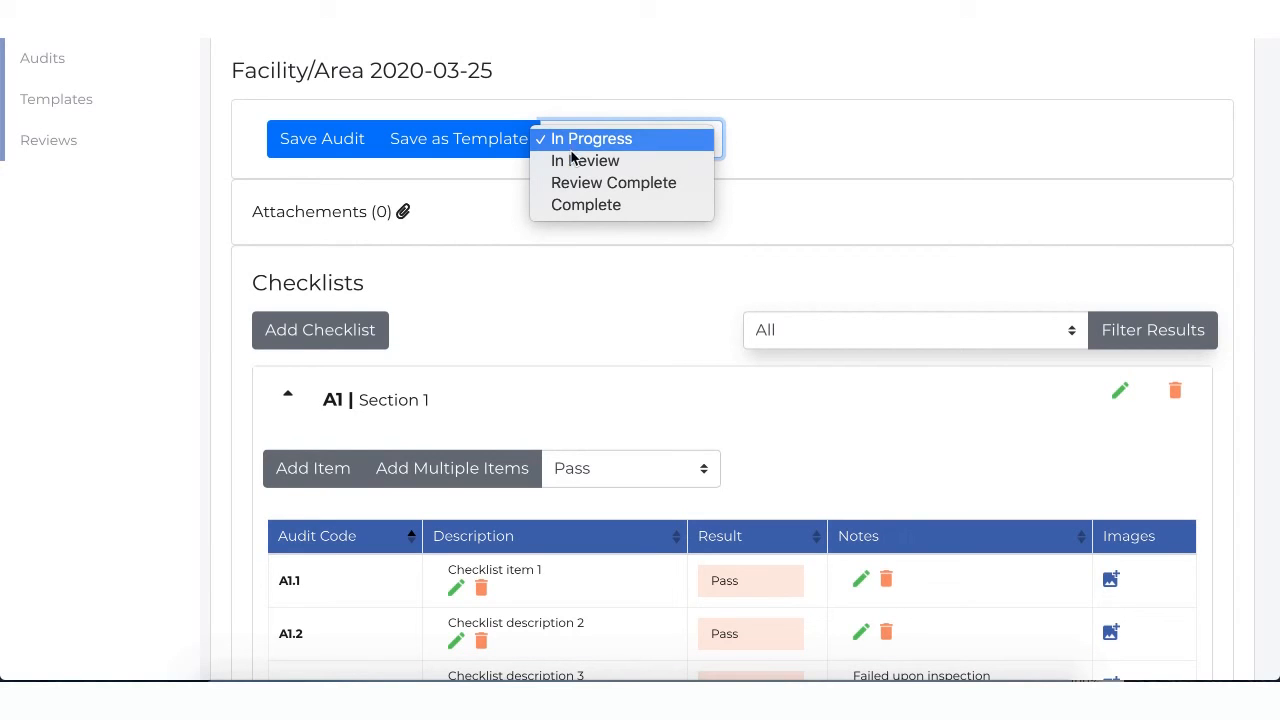
pyautogui.click(580, 163)
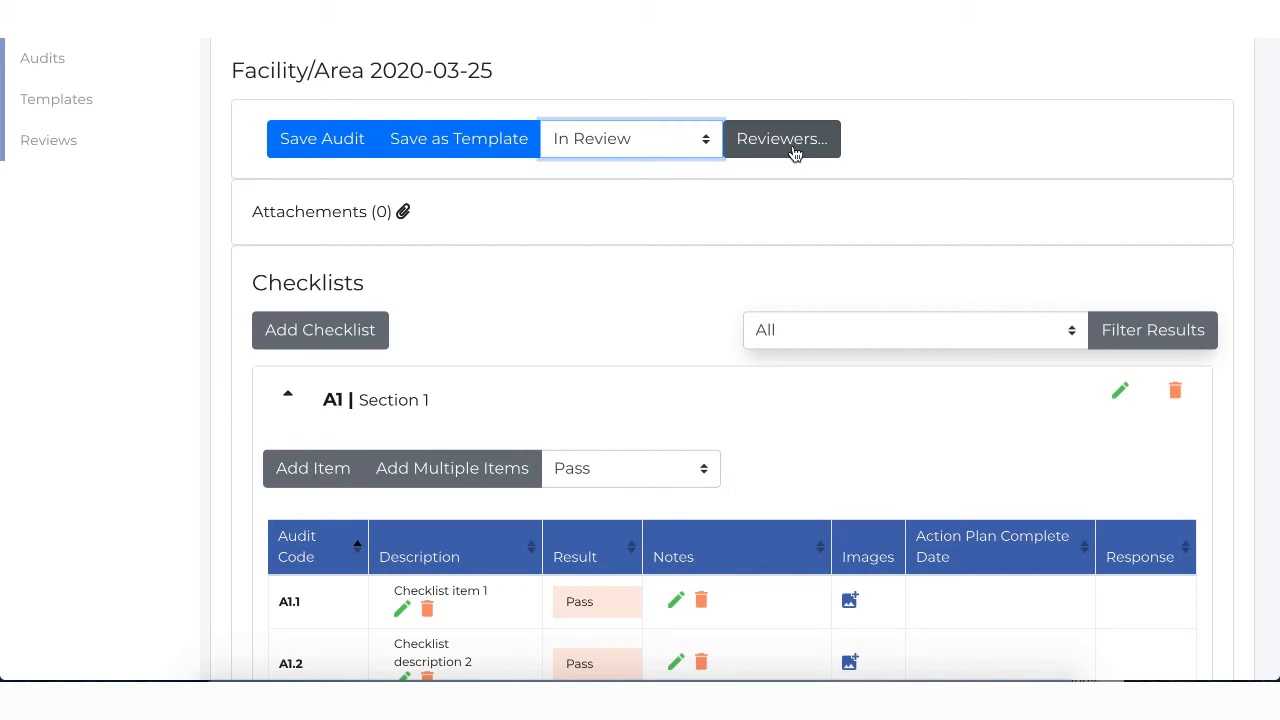
# Step: Add a reviewer to the audit by entering the reviewer's email, and confirm the reviewer list
pyautogui.click(794, 150)
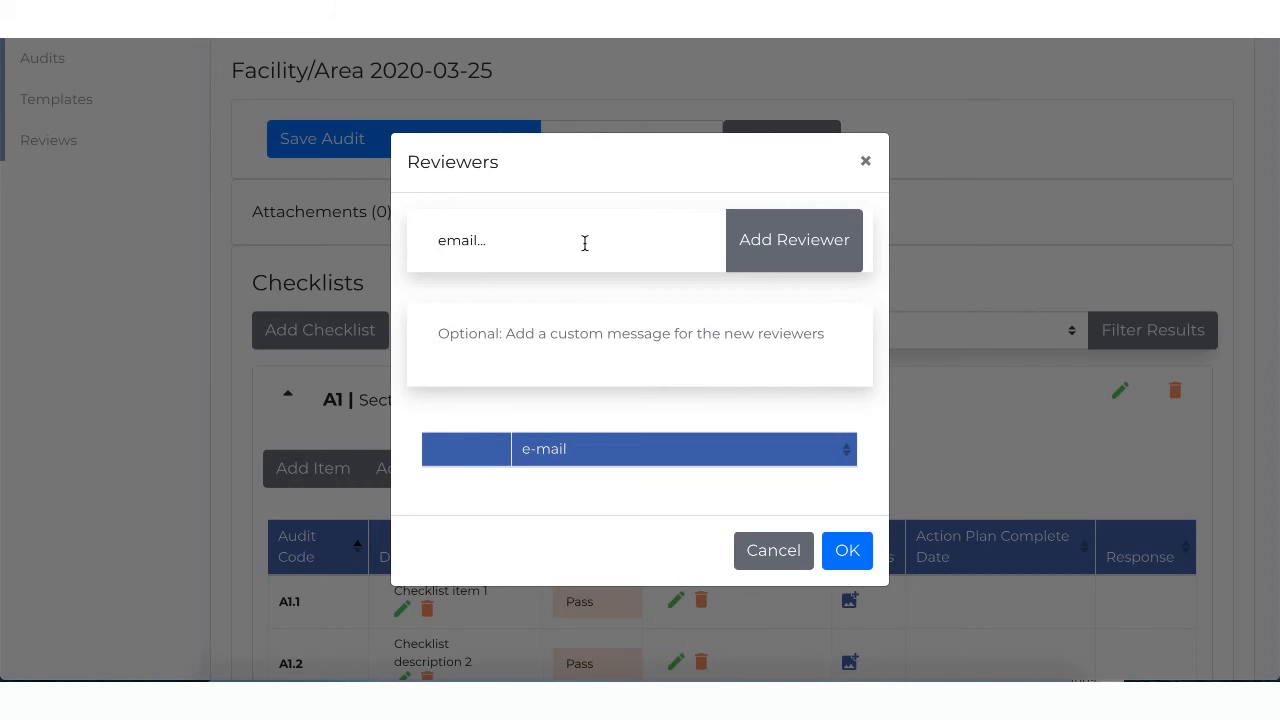
pyautogui.write('review')
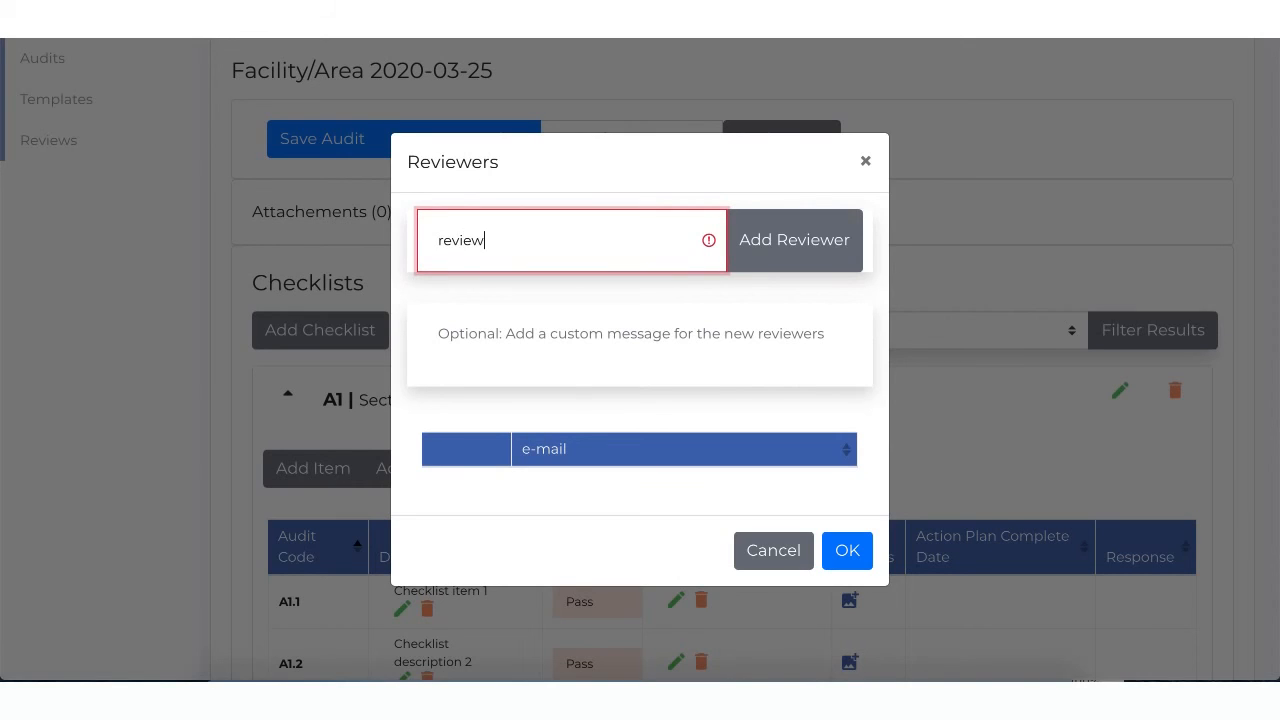
pyautogui.write('er@email.com')
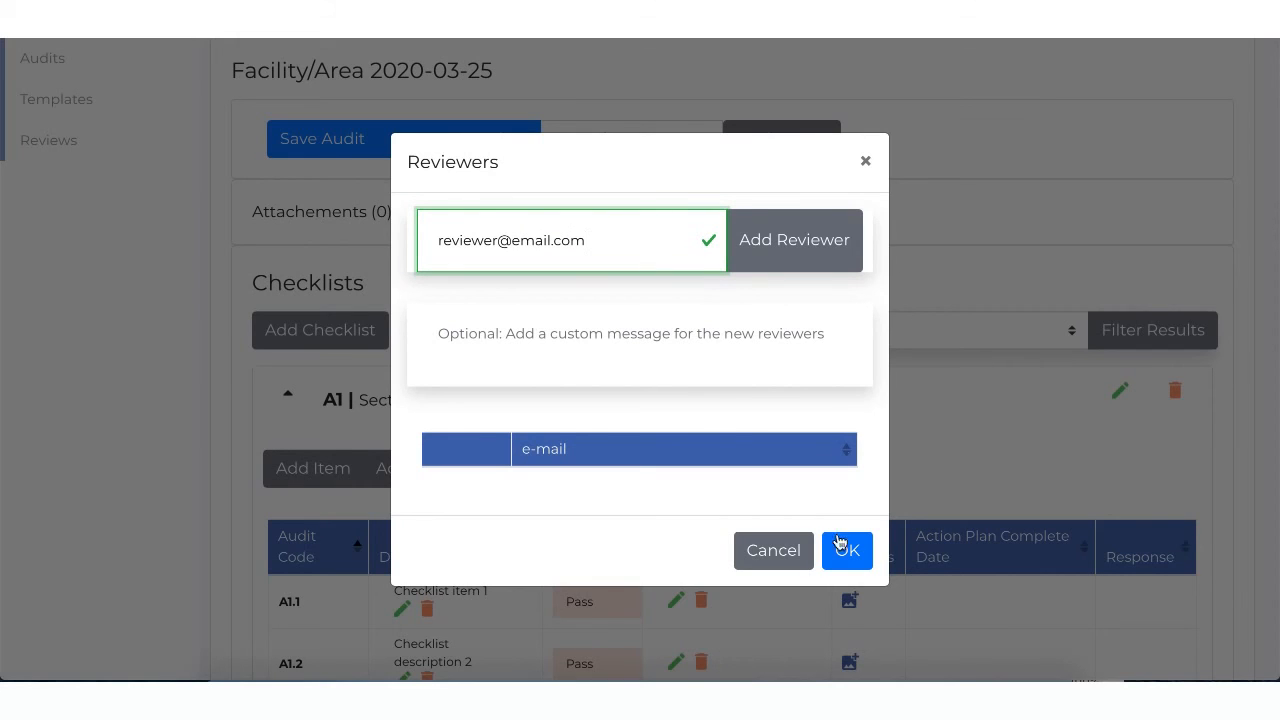
pyautogui.click(798, 226)
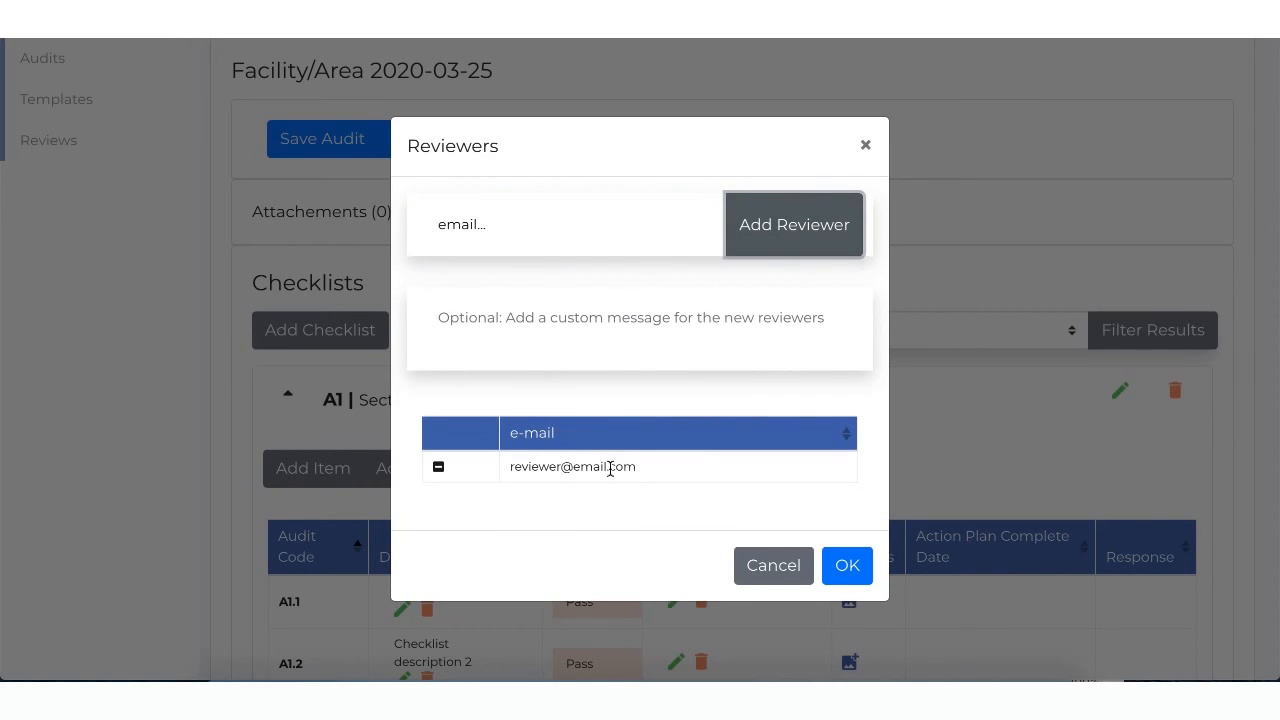
pyautogui.click(847, 566)
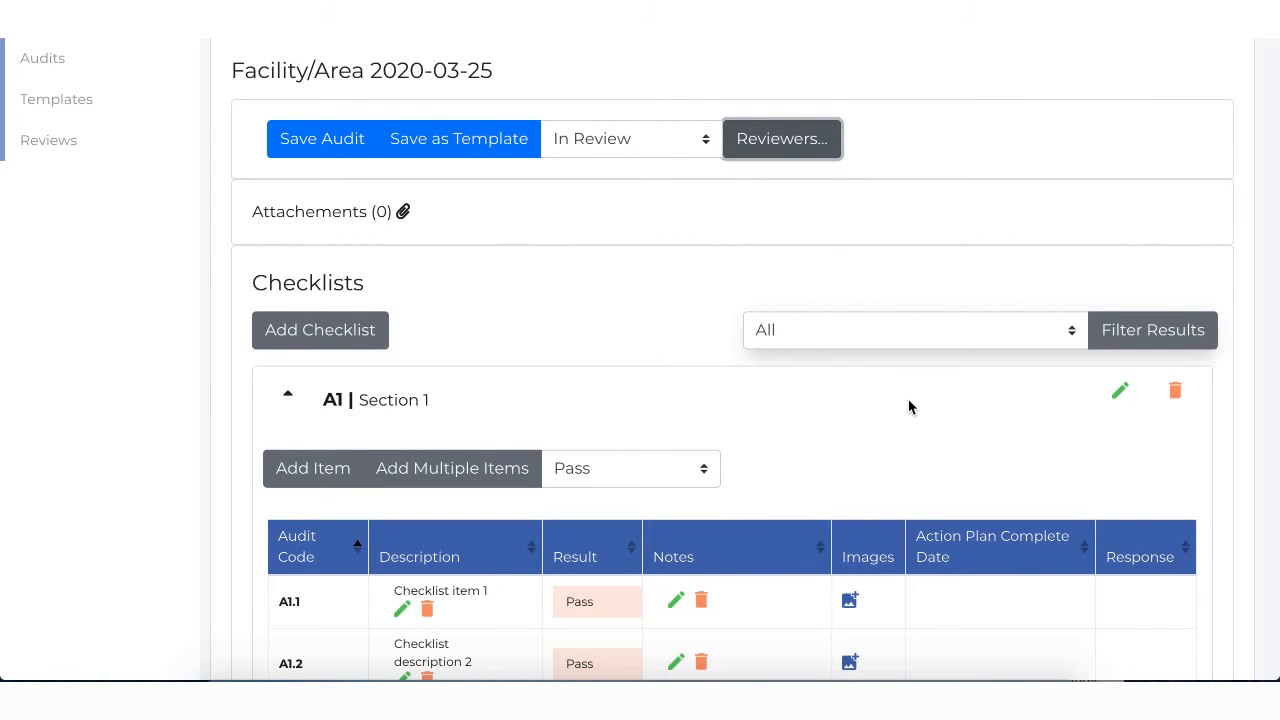
# Step: Examine the Action Plan Complete Date and Response columns for the items in checklist A1
pyautogui.scroll(-3, 909, 405)
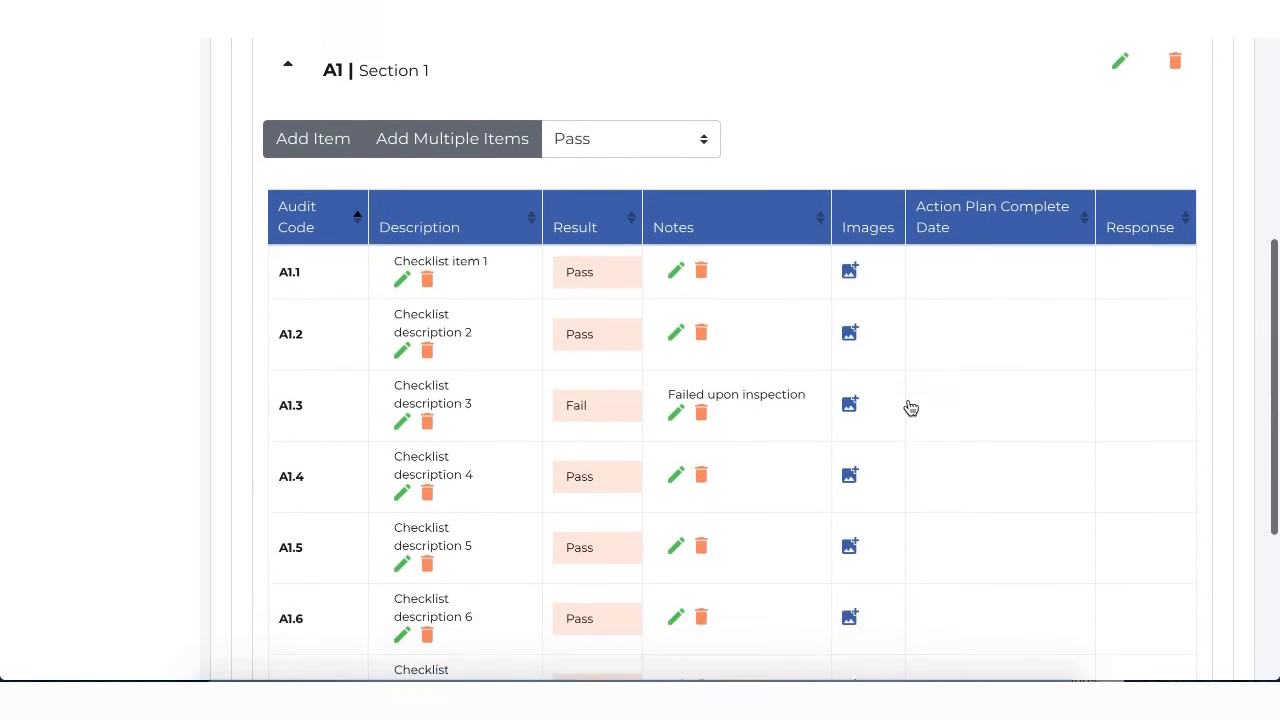
pyautogui.click(1014, 219)
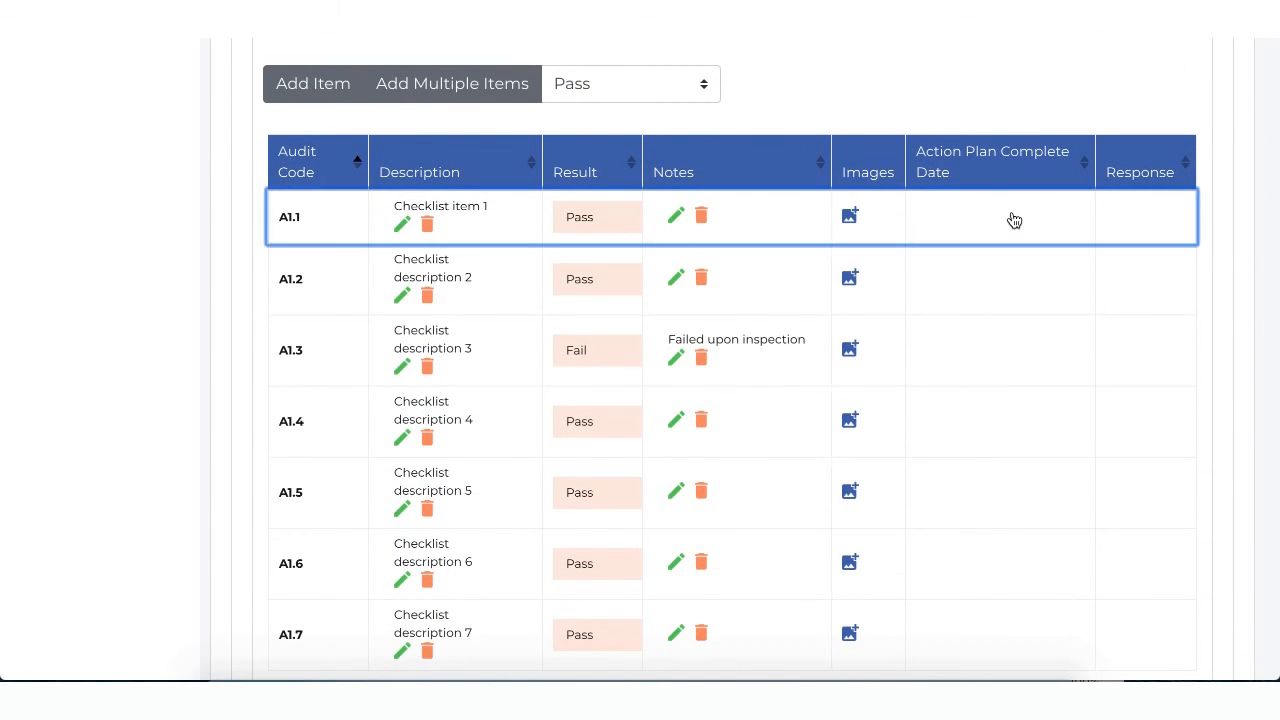
pyautogui.click(1014, 219)
pyautogui.click(997, 274)
pyautogui.scroll(5, 634, 358)
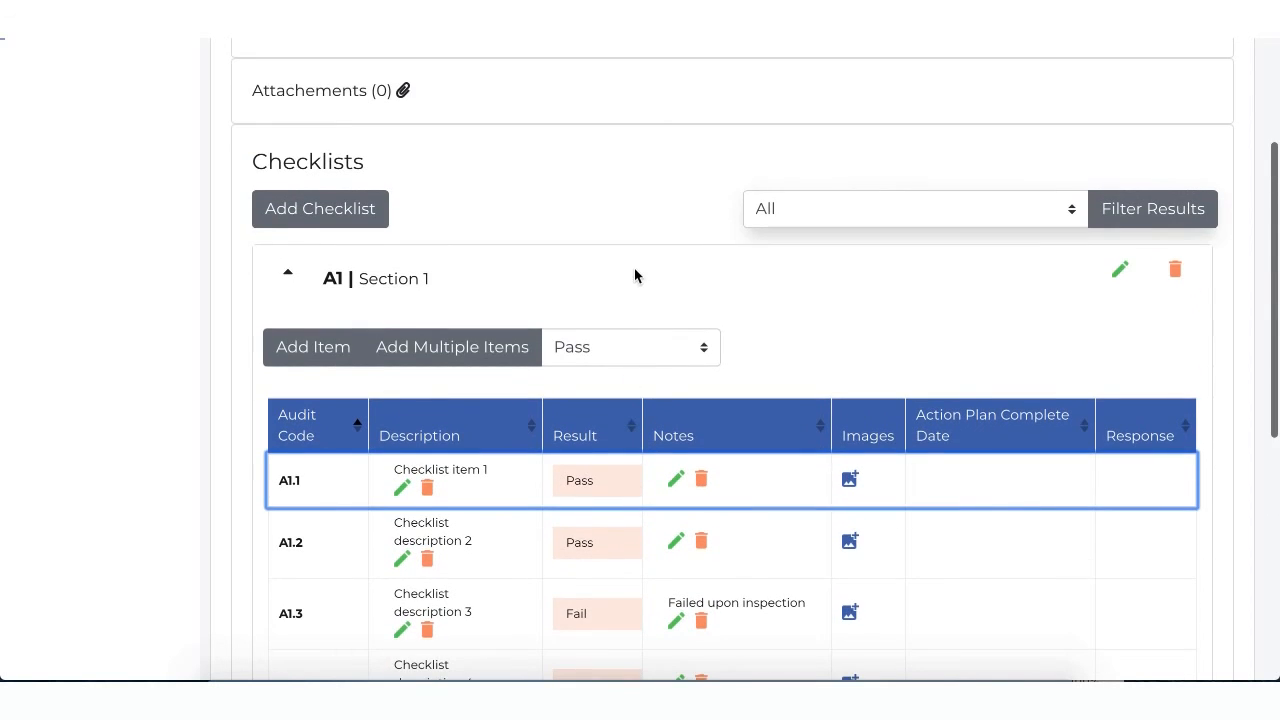
# Step: Set the status of the 2020-03-25 audit to Review Complete and save the audit
pyautogui.click(643, 246)
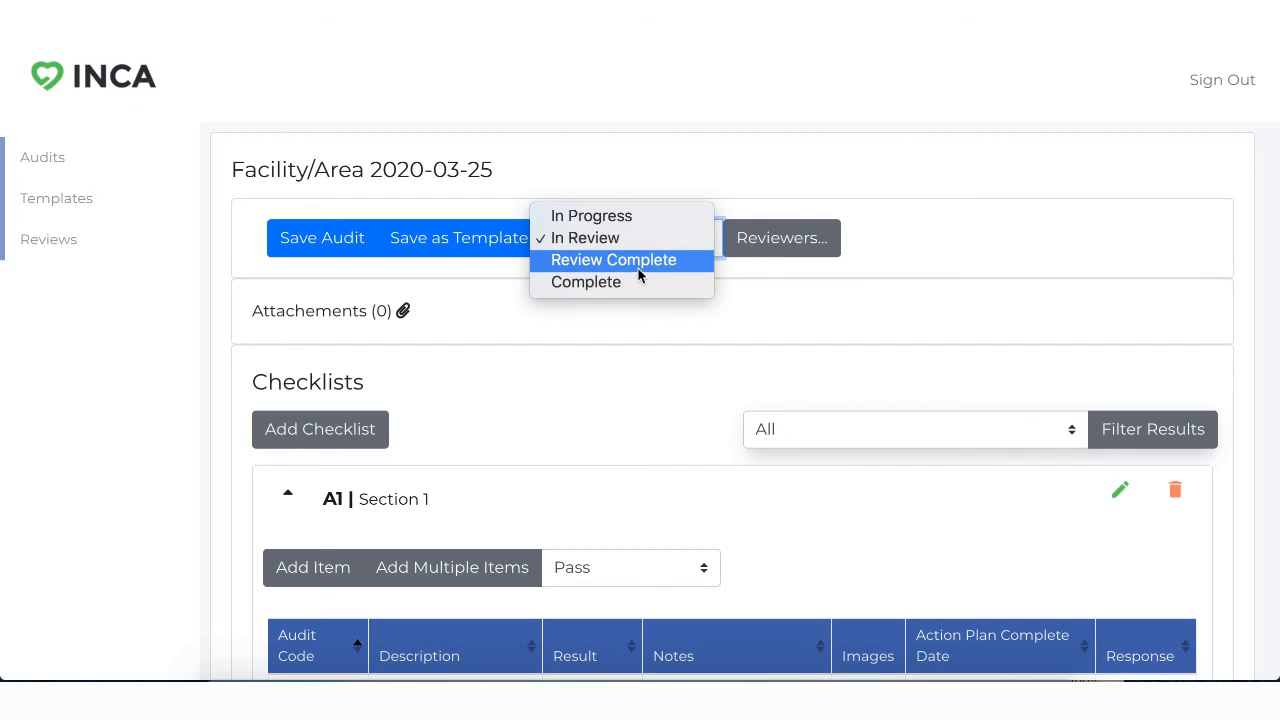
pyautogui.click(640, 266)
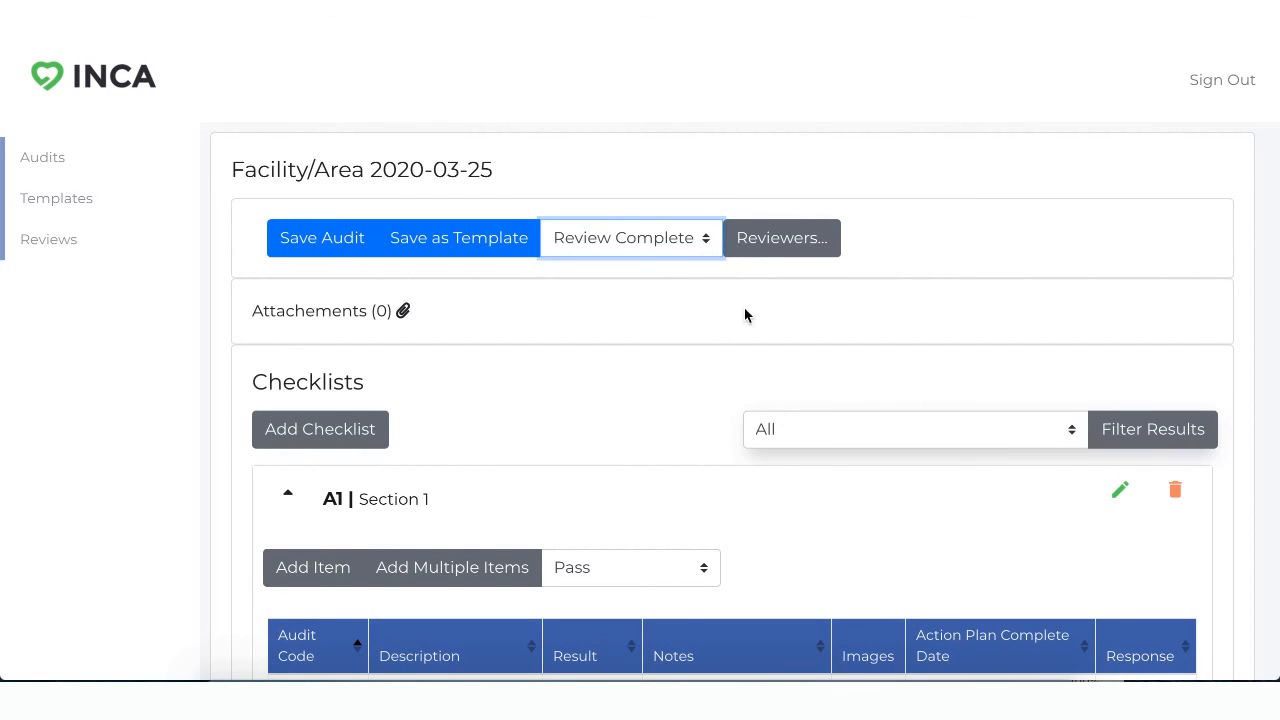
pyautogui.click(340, 248)
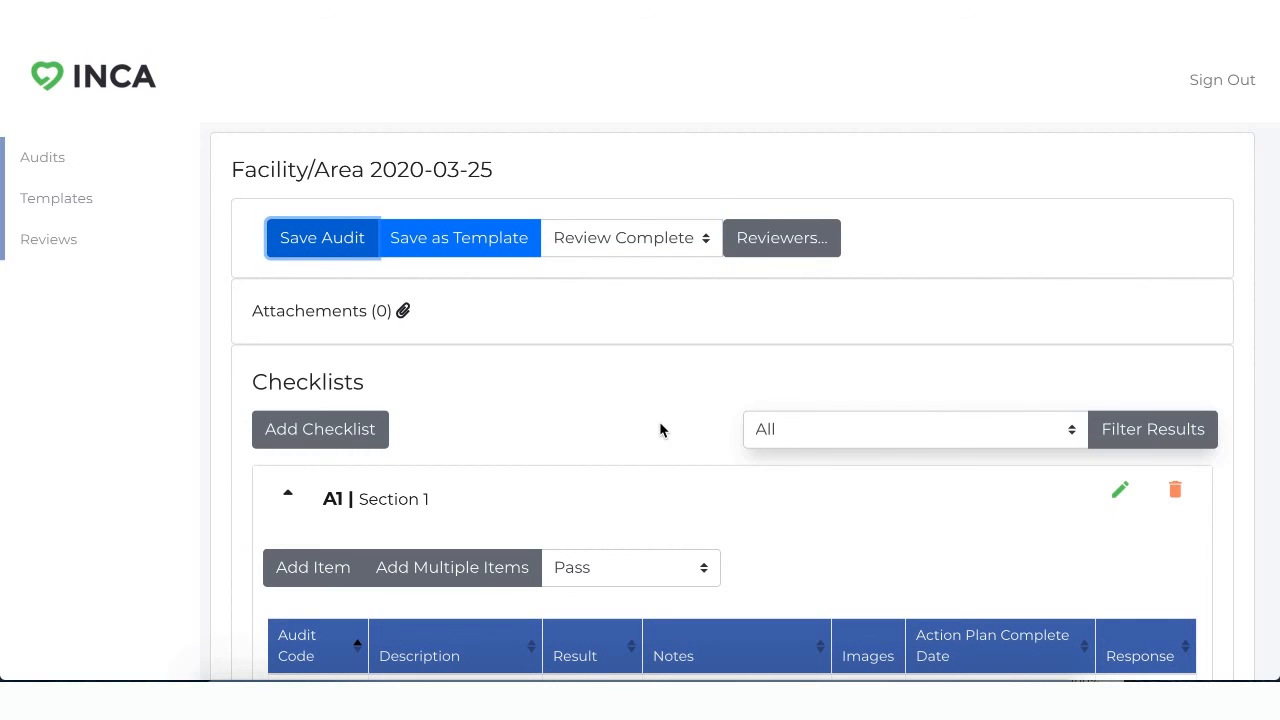
# Step: Look over the checklist items, then mark the 2020-03-25 audit as Complete and save it
pyautogui.scroll(-5, 659, 421)
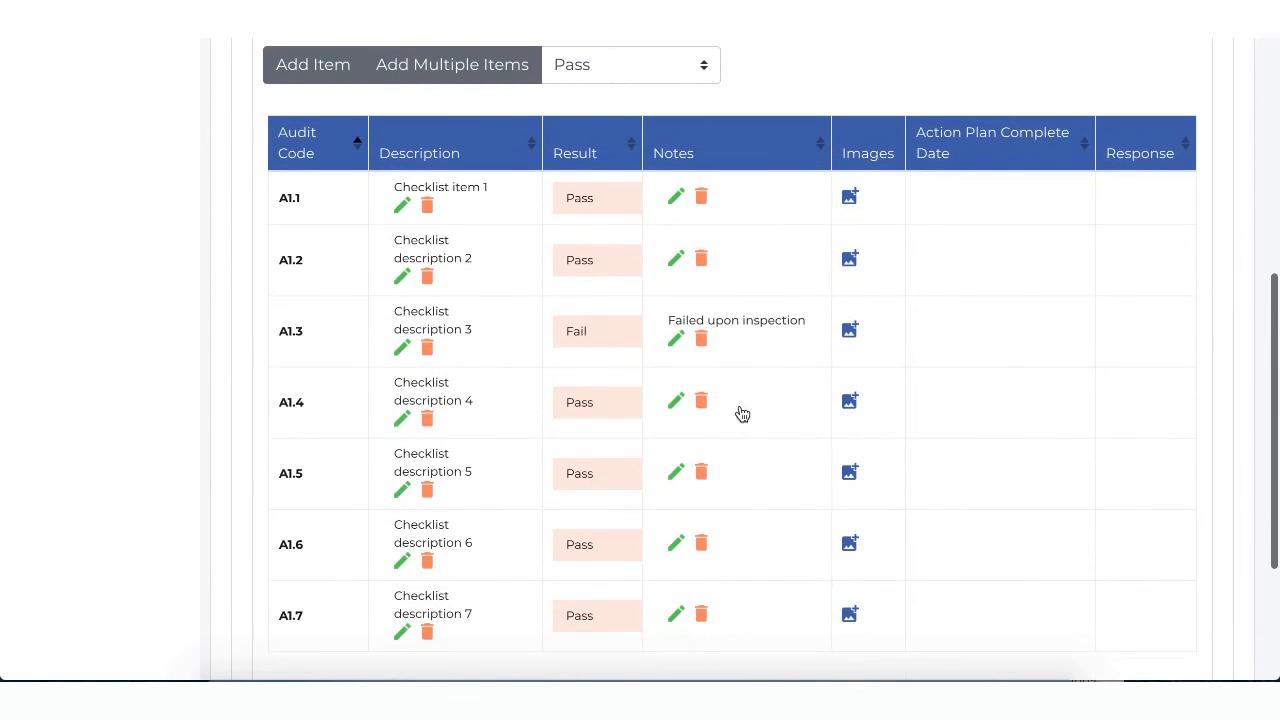
pyautogui.scroll(-1, 875, 320)
pyautogui.scroll(5, 875, 320)
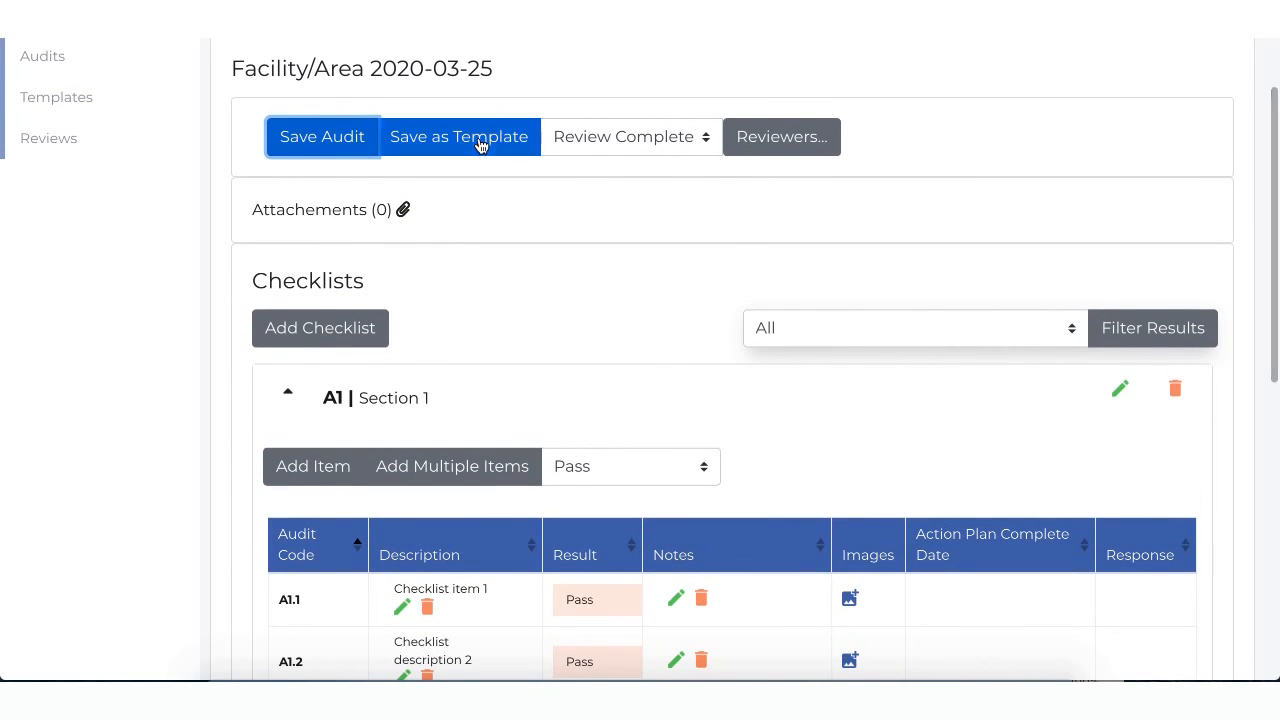
pyautogui.click(580, 137)
pyautogui.click(585, 160)
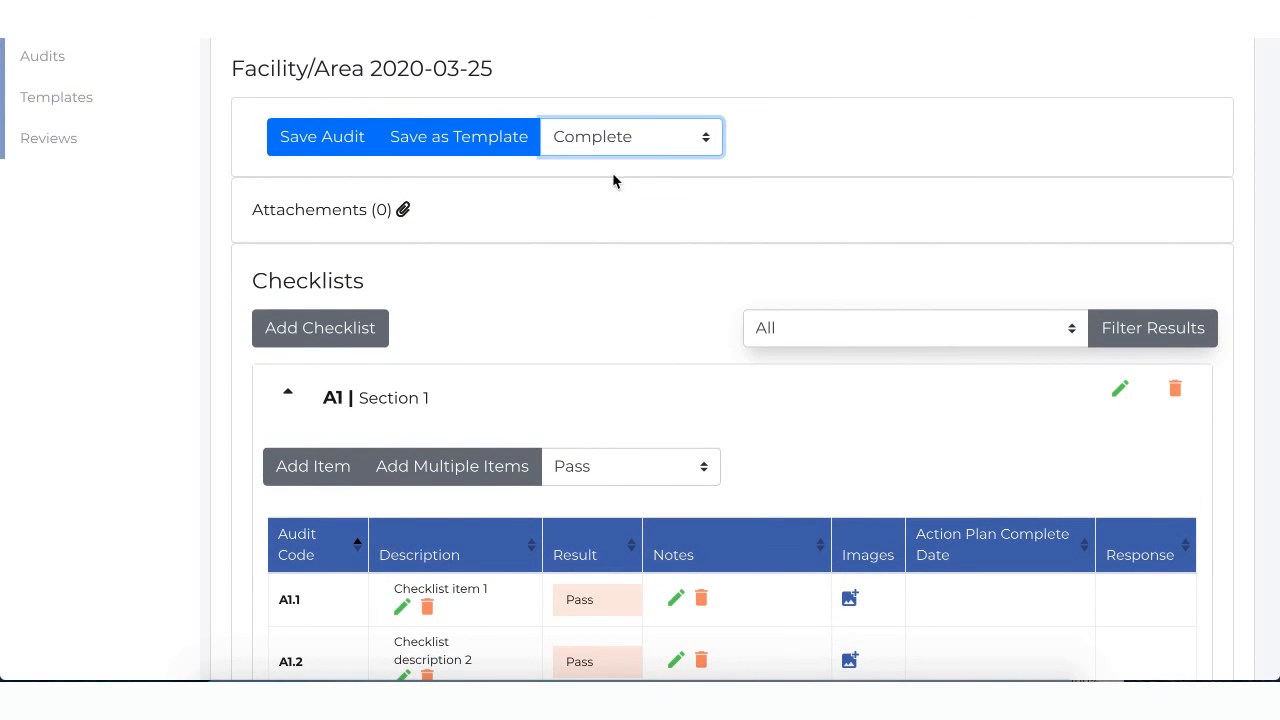
pyautogui.click(323, 150)
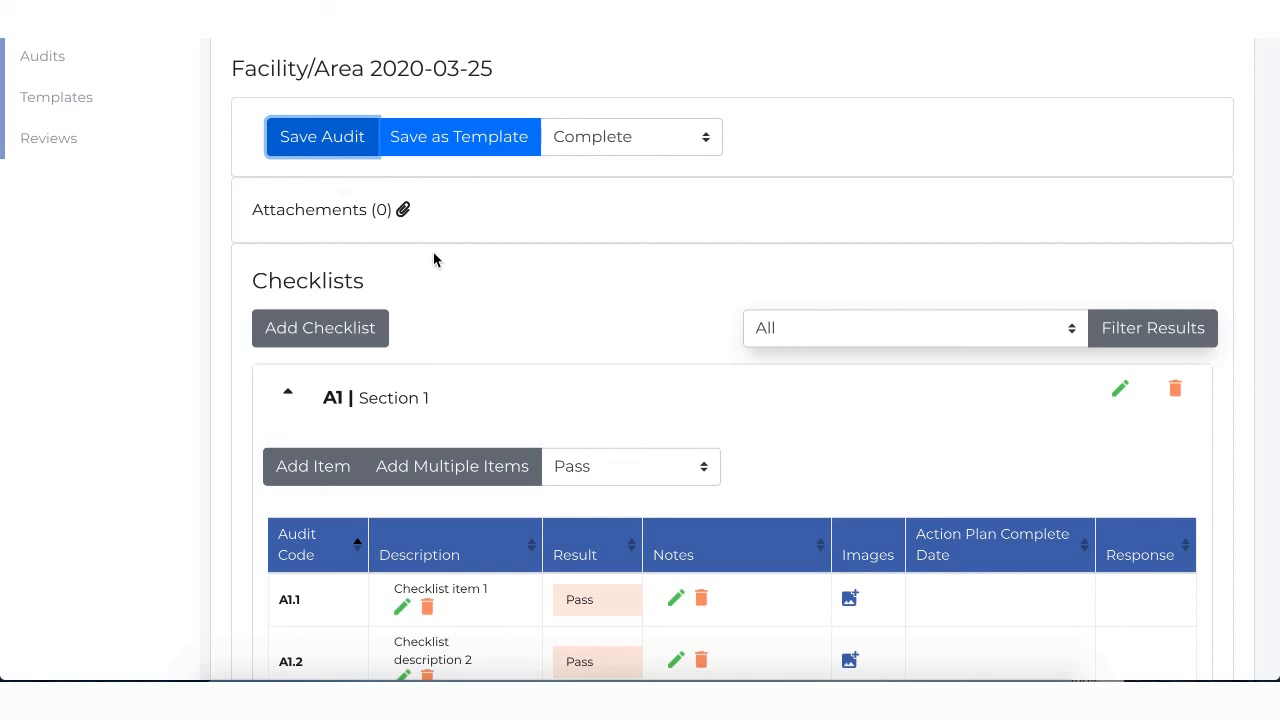
# Step: Return to the list of audits and search for those with the status Complete
pyautogui.scroll(1, 433, 259)
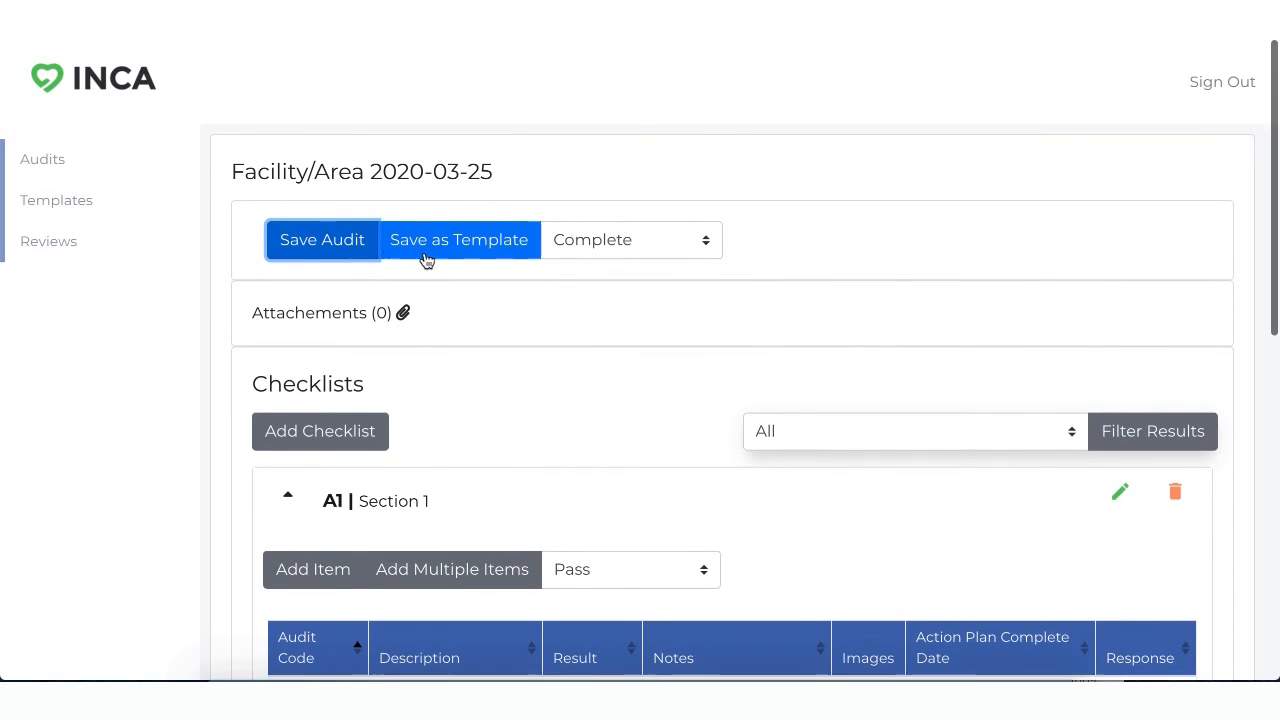
pyautogui.click(65, 157)
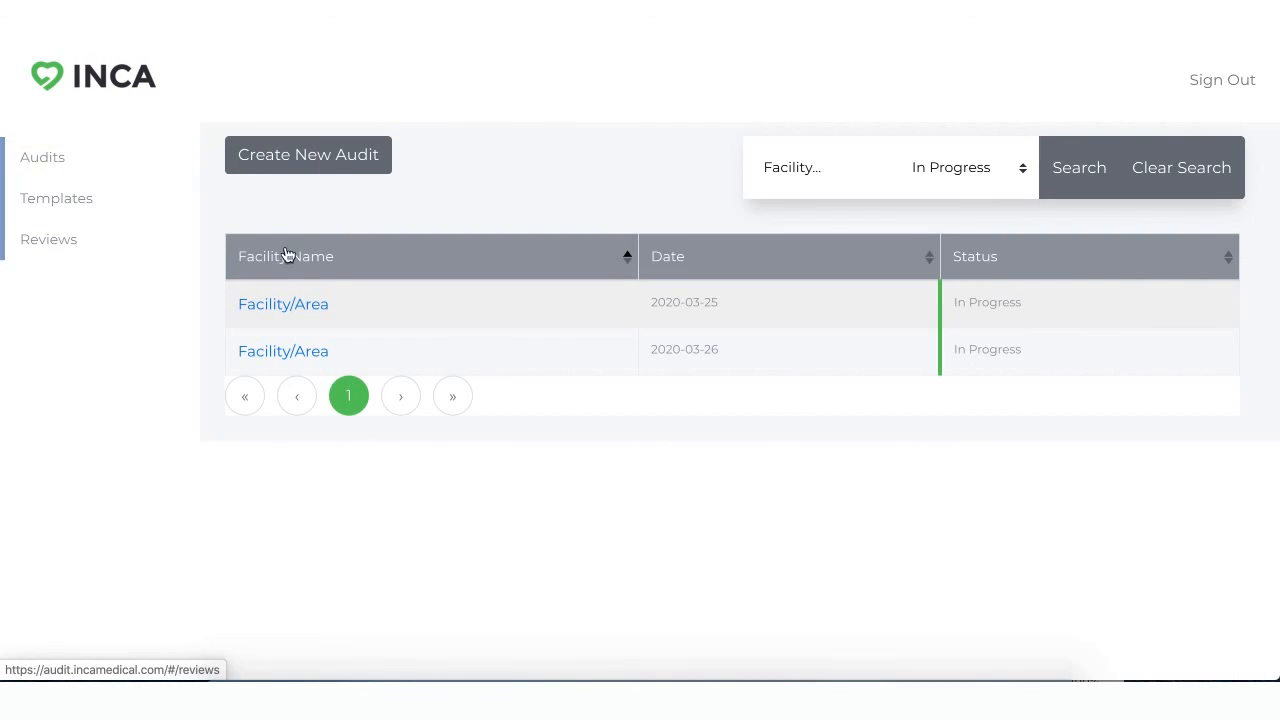
pyautogui.click(969, 181)
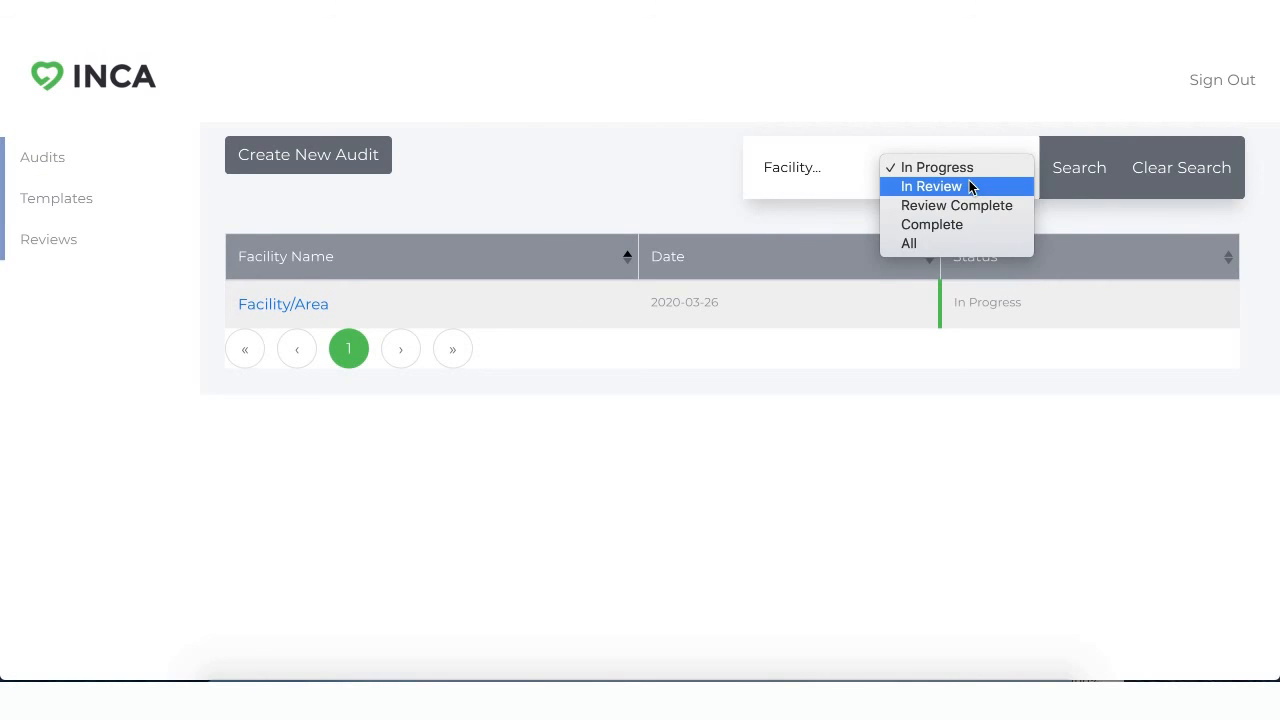
pyautogui.click(945, 224)
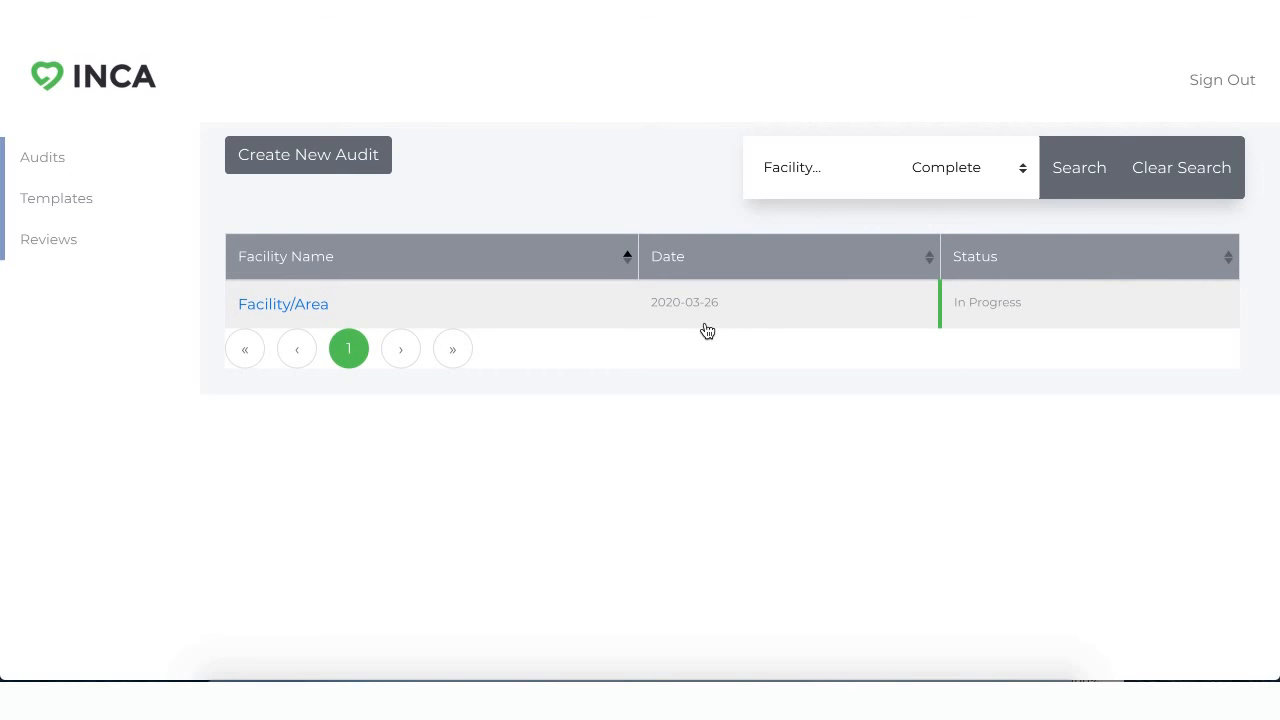
pyautogui.click(1062, 165)
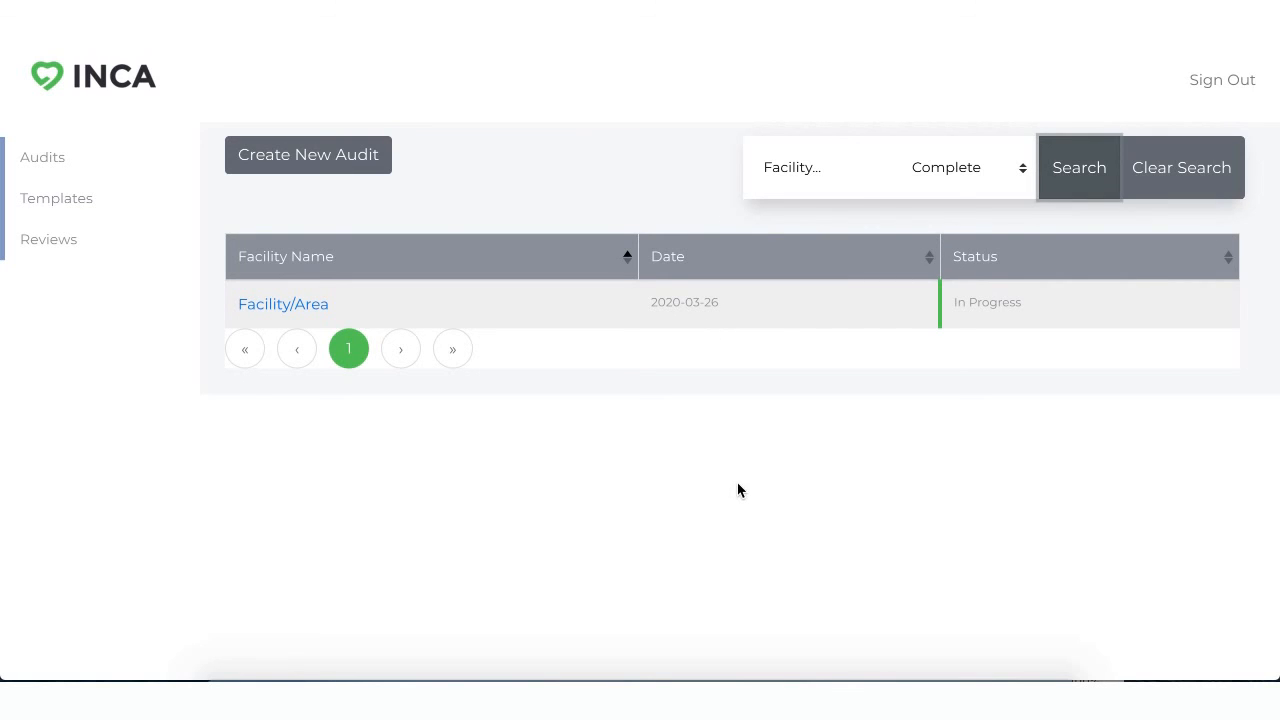
# Step: Open the completed 2020-03-25 audit, review the items in checklist A1, and collapse that checklist
pyautogui.click(285, 306)
pyautogui.scroll(-1, 630, 440)
pyautogui.click(606, 471)
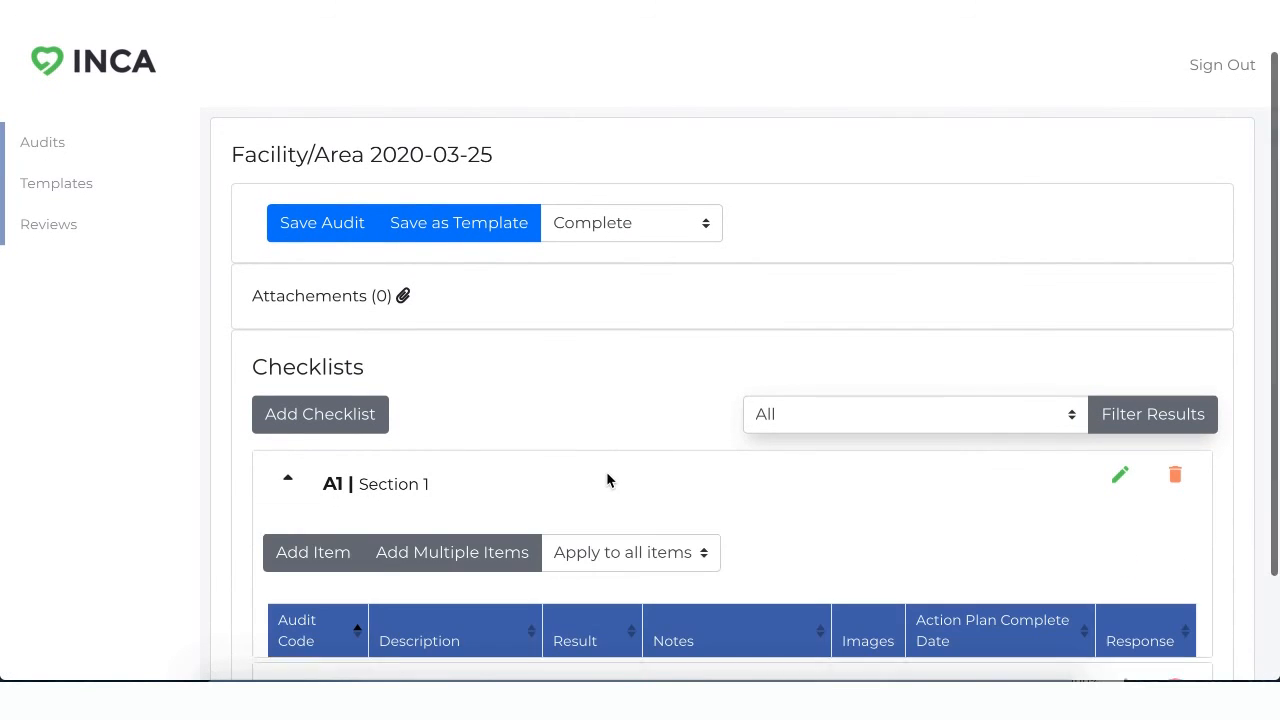
pyautogui.scroll(-6, 572, 480)
pyautogui.scroll(-2, 573, 484)
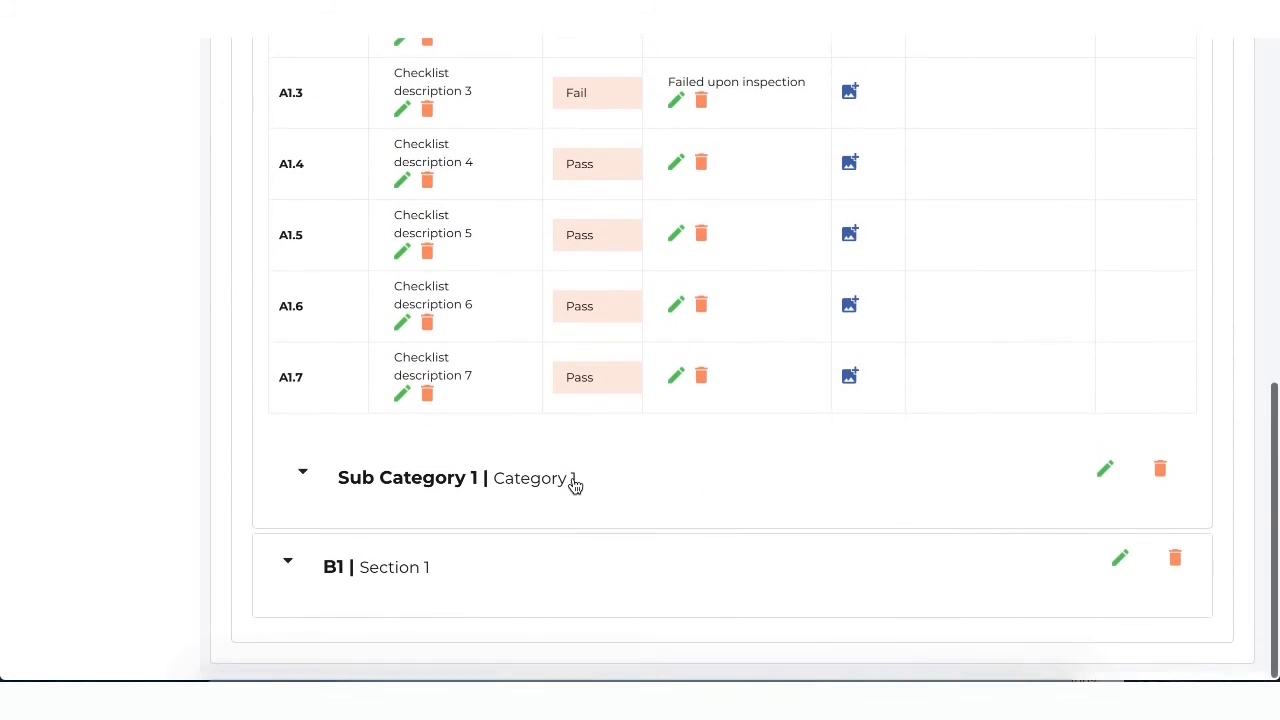
pyautogui.scroll(7, 571, 480)
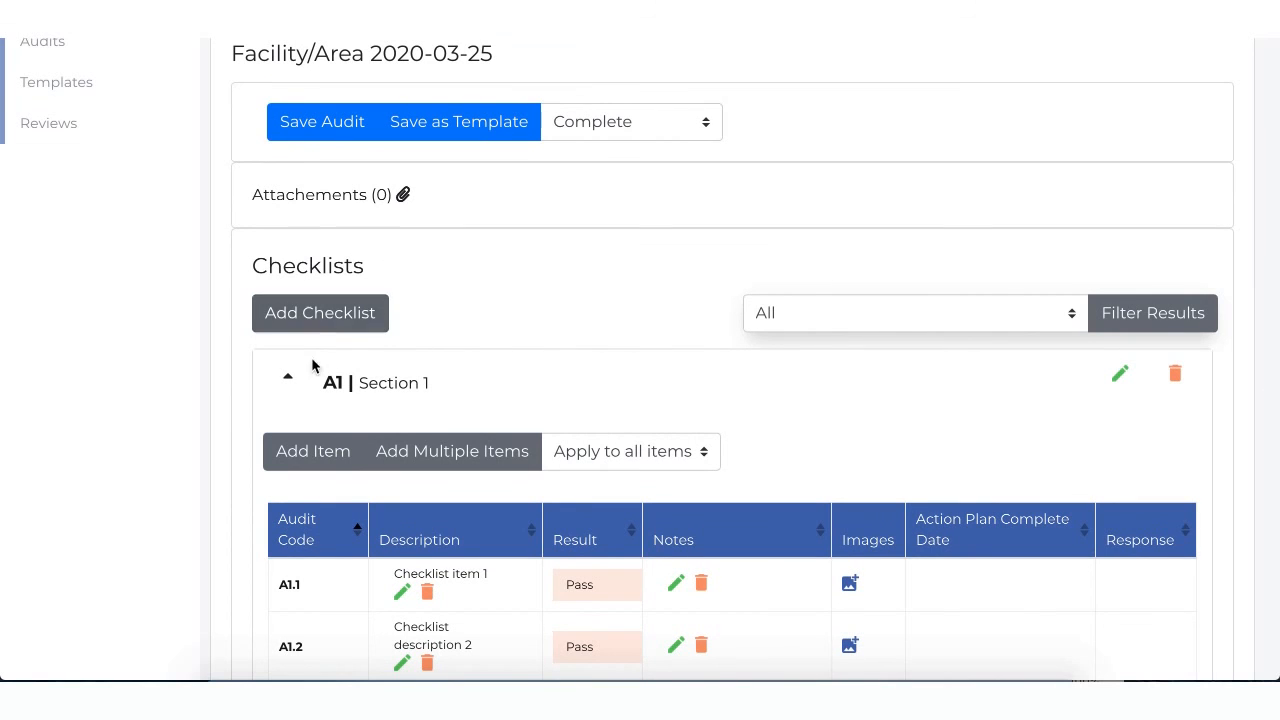
pyautogui.click(287, 377)
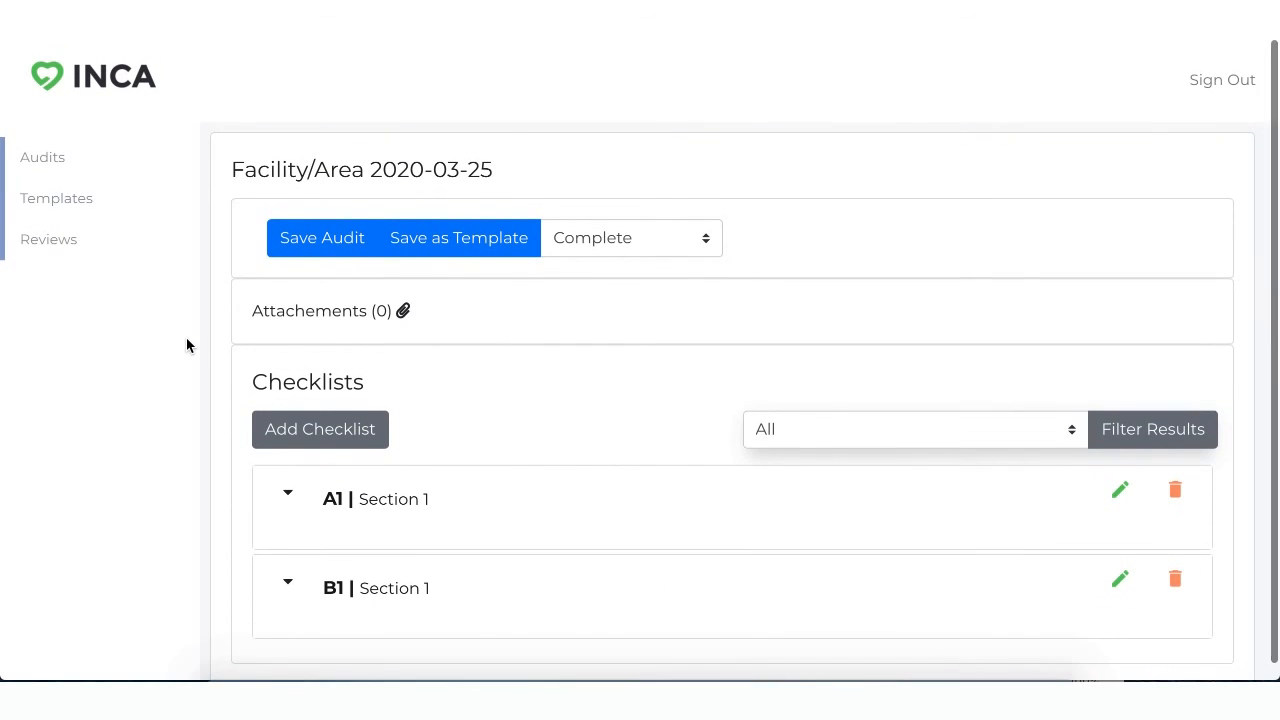
# Step: View the saved templates and the reviews list, and return to the list of audits
pyautogui.click(78, 201)
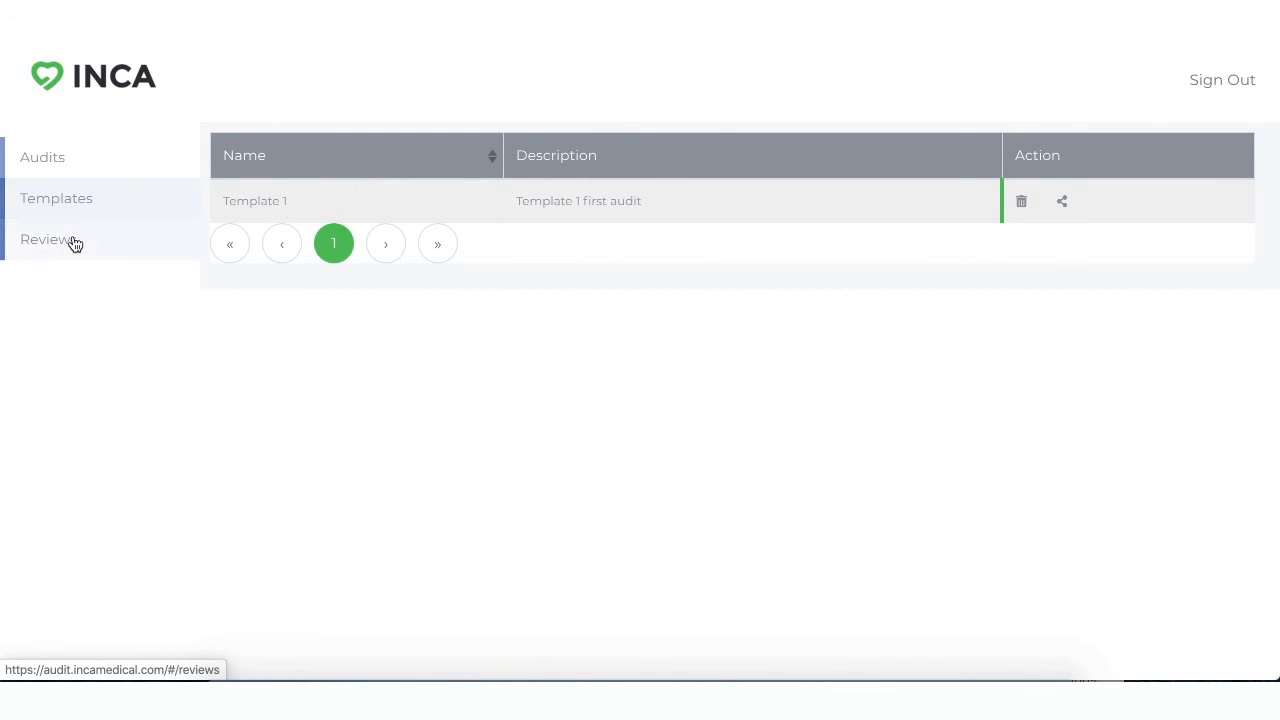
pyautogui.click(74, 243)
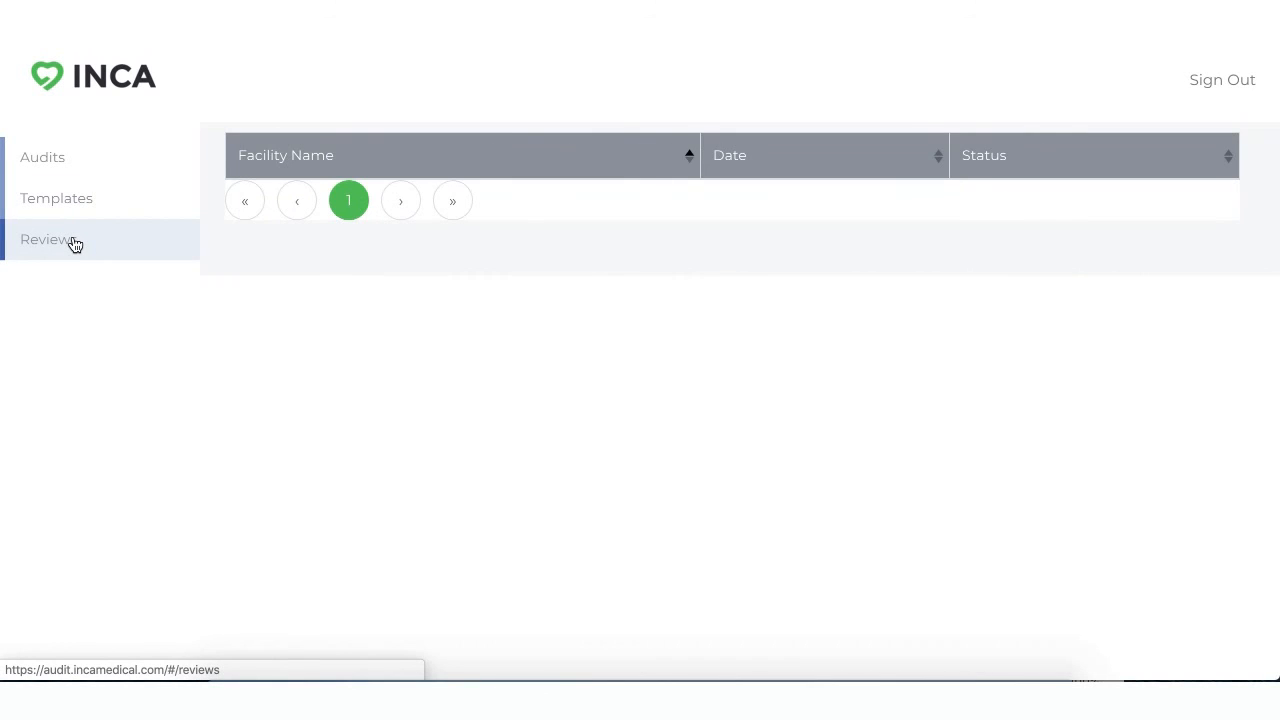
pyautogui.click(98, 176)
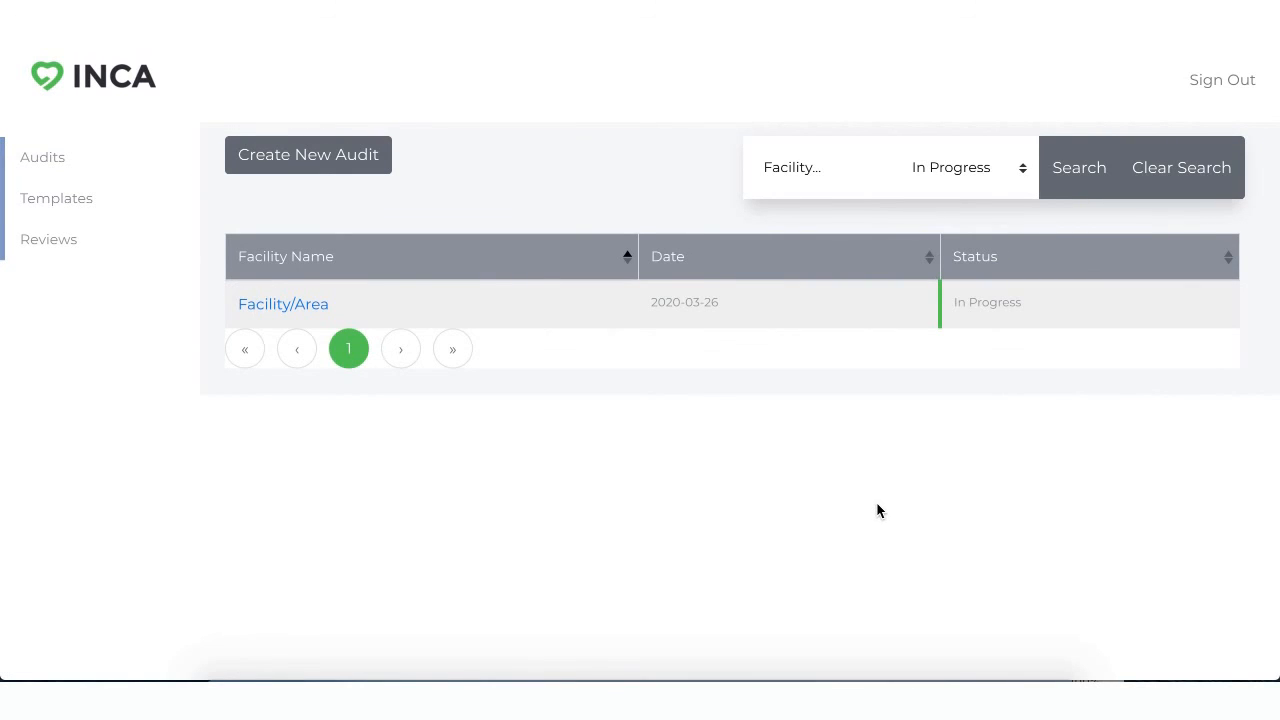